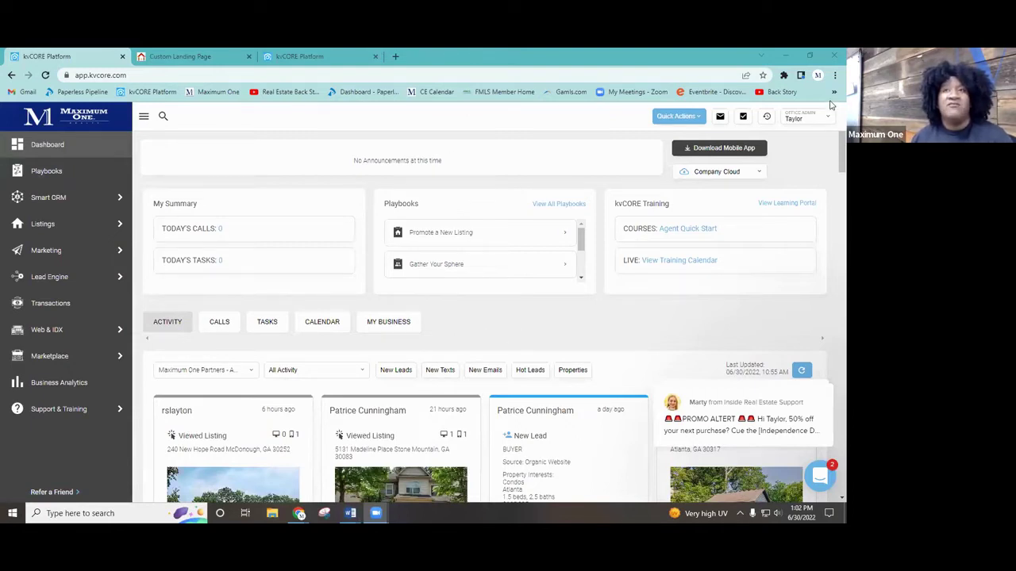
Step: Open the signed-in account's own agent profile and review its contact information and social media details
{"action": "left_click", "coordinate": [803, 117]}
{"action": "left_click", "coordinate": [746, 202]}
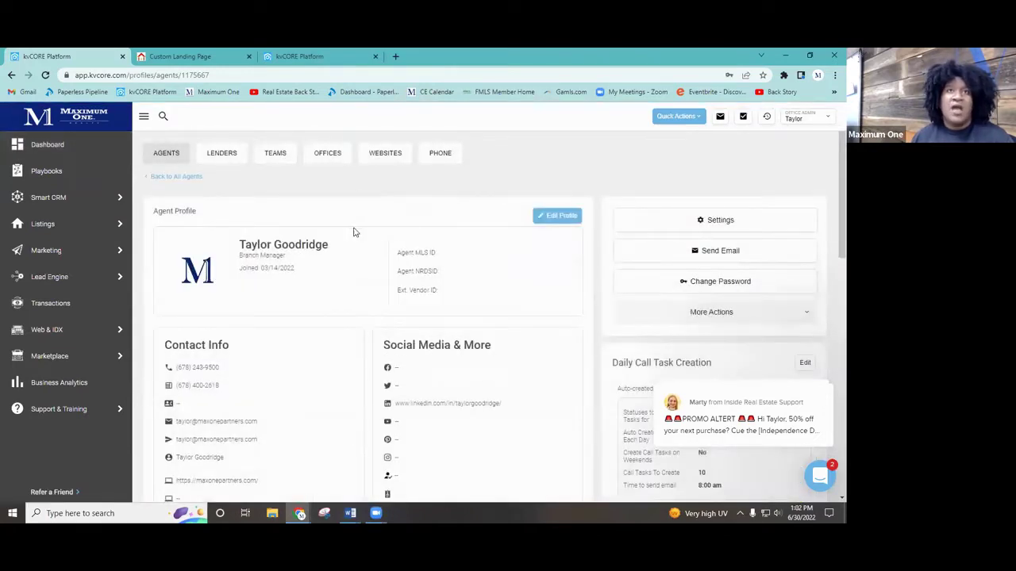
{"action": "scroll", "coordinate": [355, 230], "scroll_direction": "down", "scroll_amount": 3}
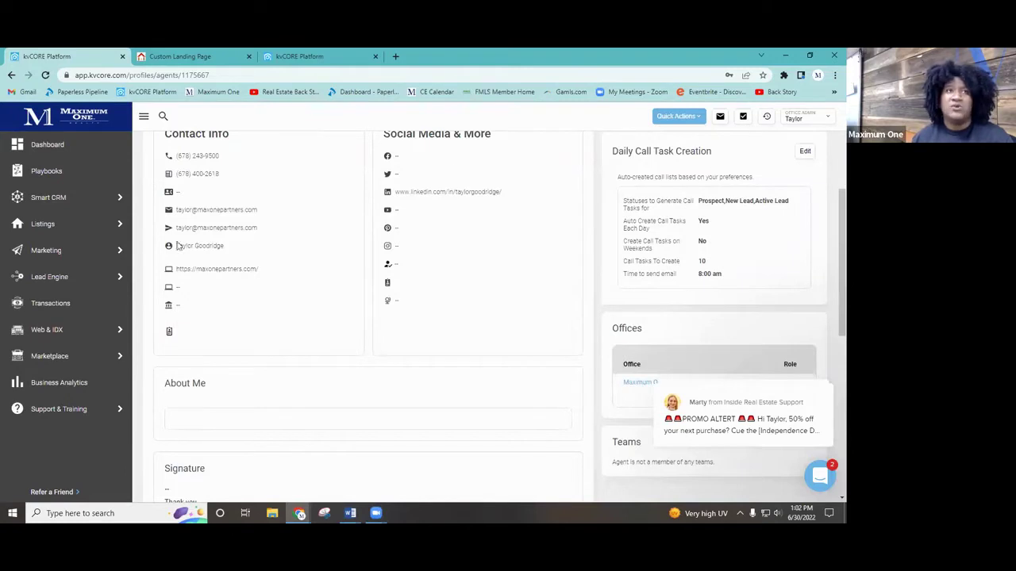
Step: Open the Website Manager for the Airport South site and show the account options
{"action": "mouse_move", "coordinate": [58, 334]}
{"action": "left_click", "coordinate": [163, 328]}
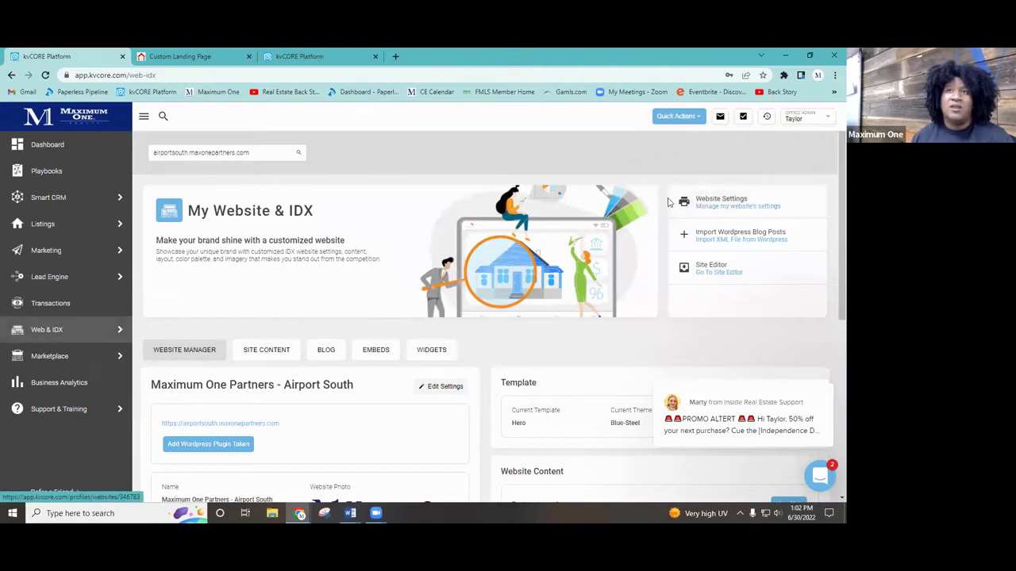
{"action": "left_click", "coordinate": [796, 118]}
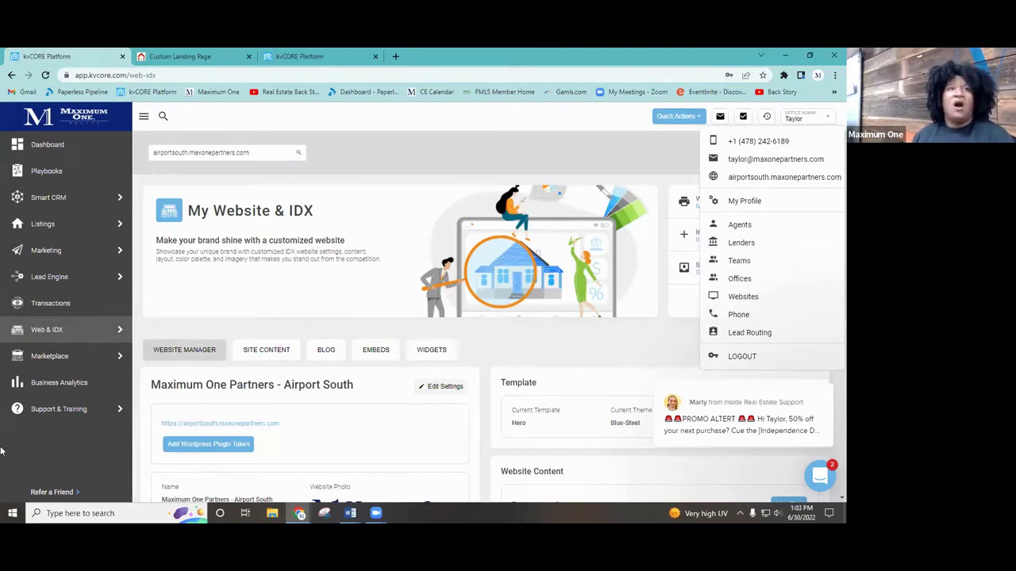
Step: Return to the dashboard and look through the recent lead activity cards
{"action": "left_click", "coordinate": [75, 147]}
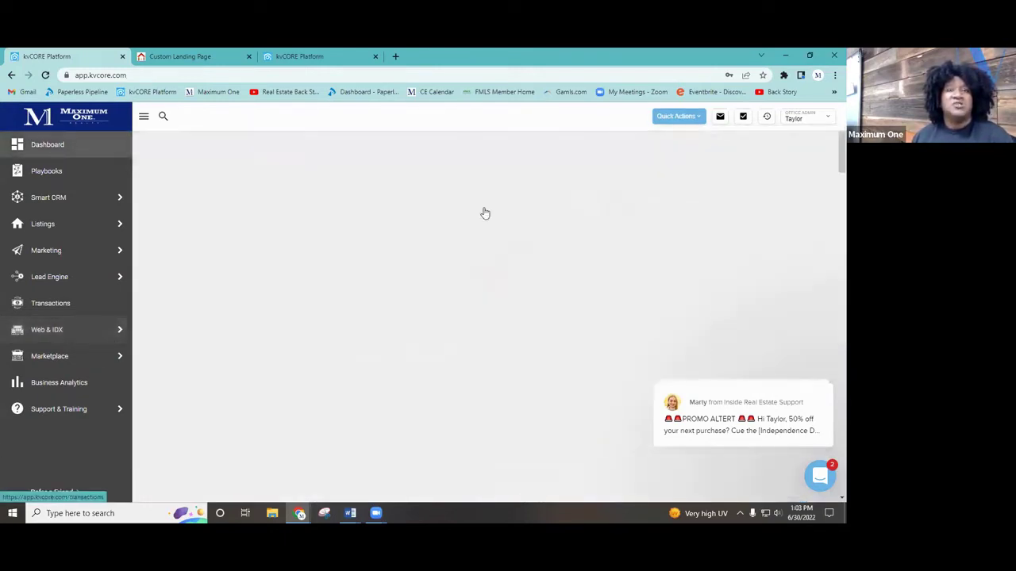
{"action": "scroll", "coordinate": [544, 351], "scroll_direction": "down", "scroll_amount": 4}
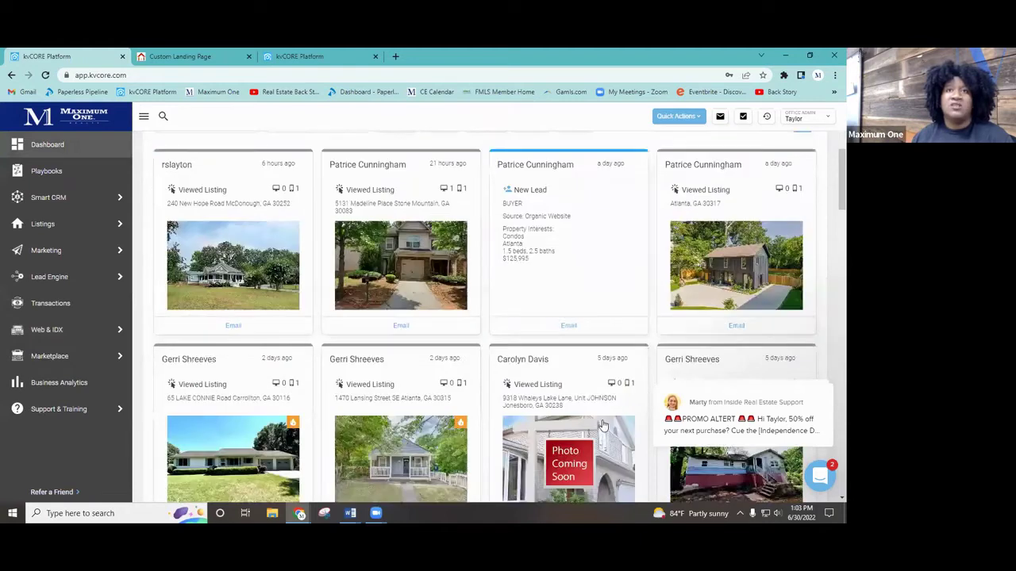
{"action": "scroll", "coordinate": [301, 351], "scroll_direction": "down", "scroll_amount": 3}
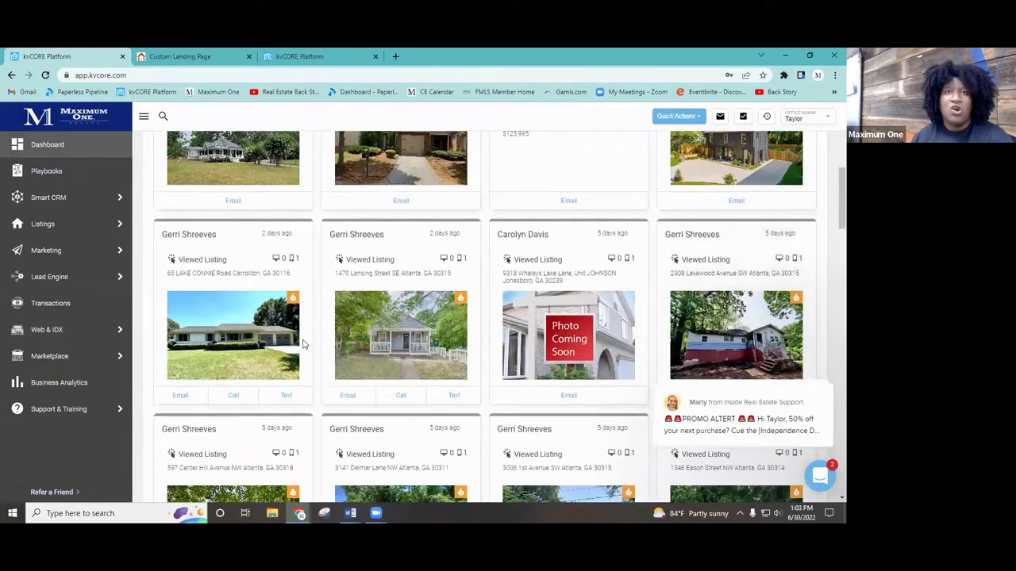
{"action": "scroll", "coordinate": [302, 344], "scroll_direction": "up", "scroll_amount": 5}
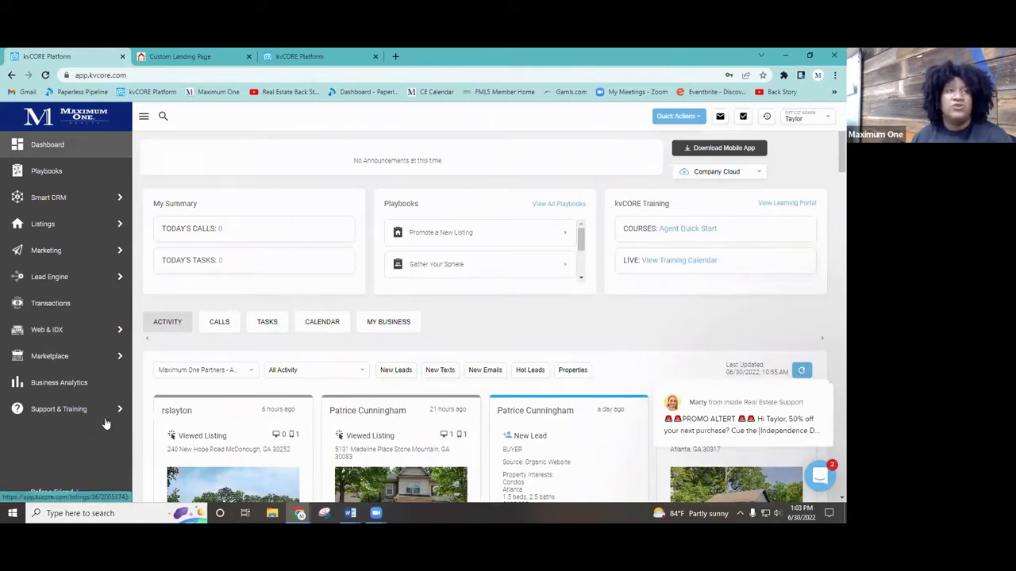
Step: View My Contacts in the Smart CRM, switch to All Contacts and look through the list
{"action": "mouse_move", "coordinate": [63, 199]}
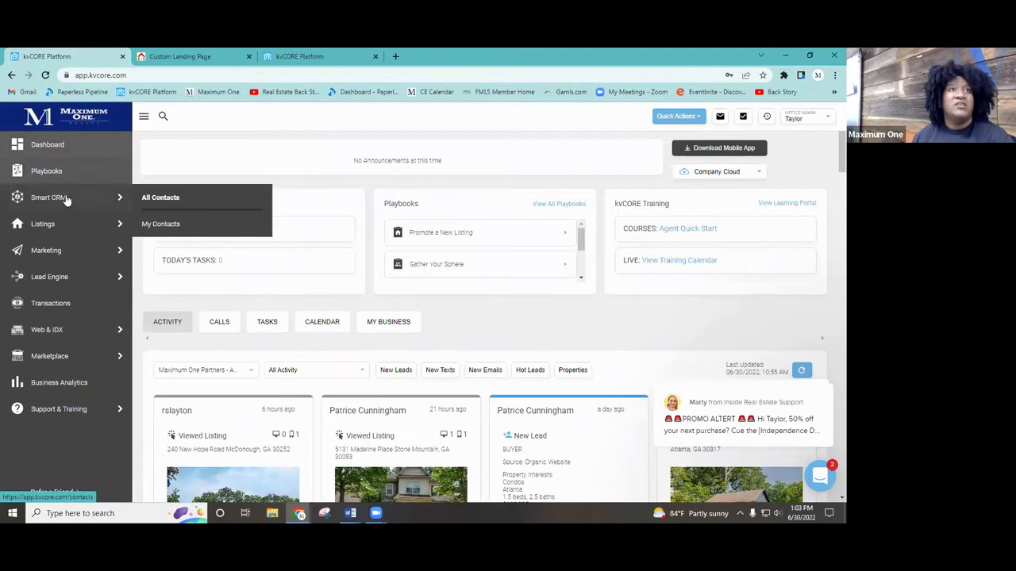
{"action": "left_click", "coordinate": [170, 223]}
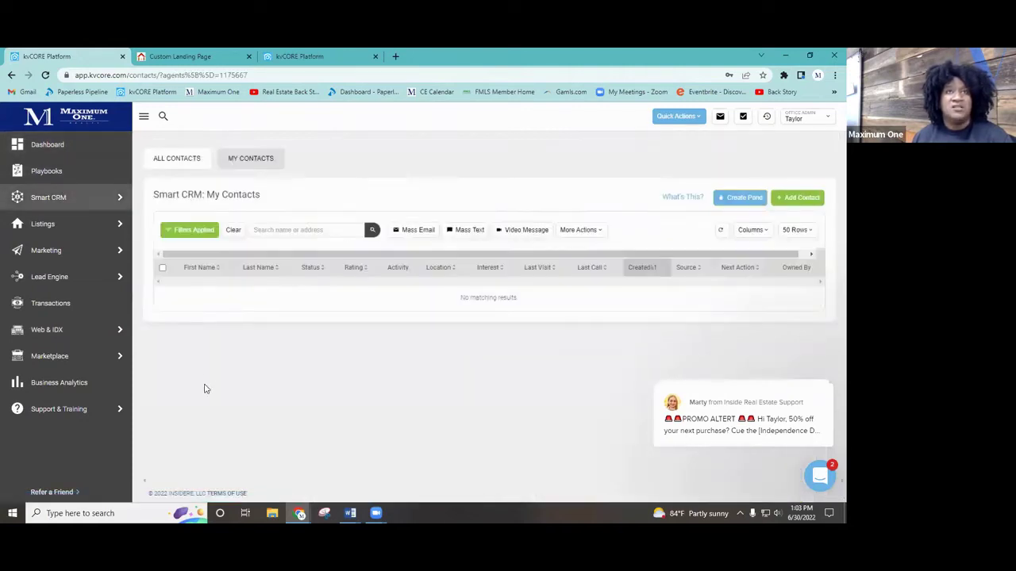
{"action": "mouse_move", "coordinate": [45, 198]}
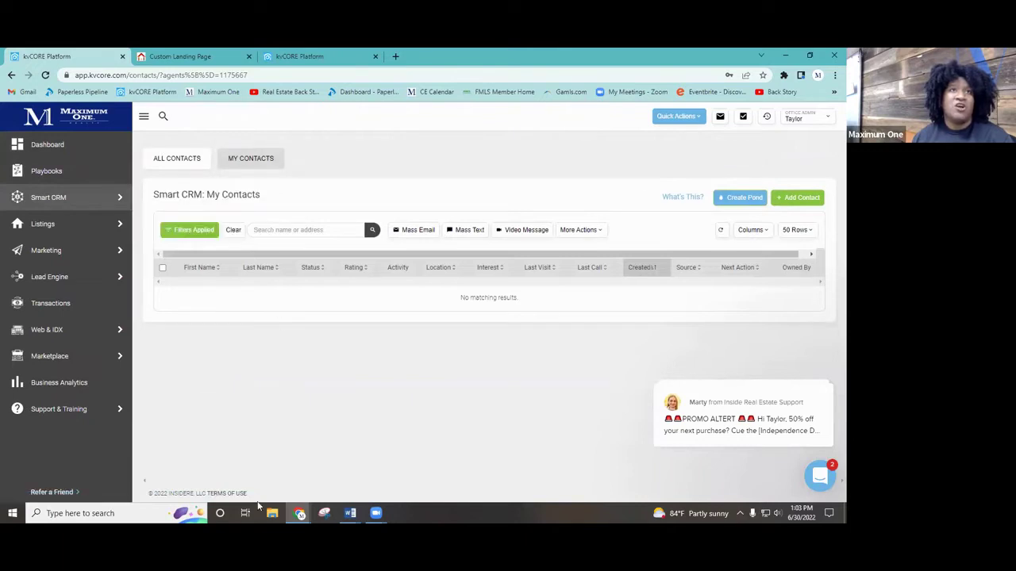
{"action": "left_click", "coordinate": [167, 154]}
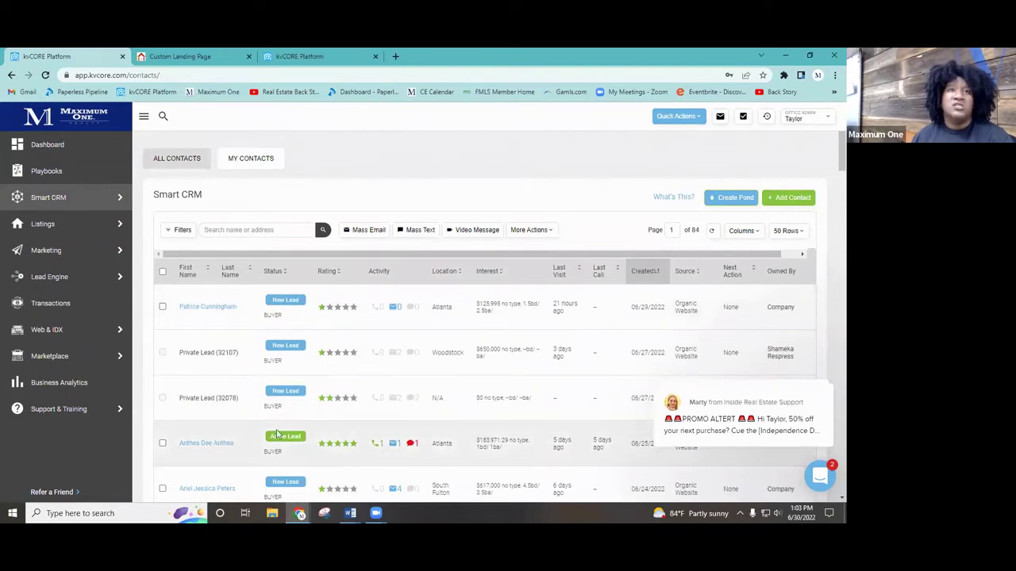
{"action": "scroll", "coordinate": [274, 444], "scroll_direction": "down", "scroll_amount": 4}
{"action": "scroll", "coordinate": [301, 333], "scroll_direction": "up", "scroll_amount": 4}
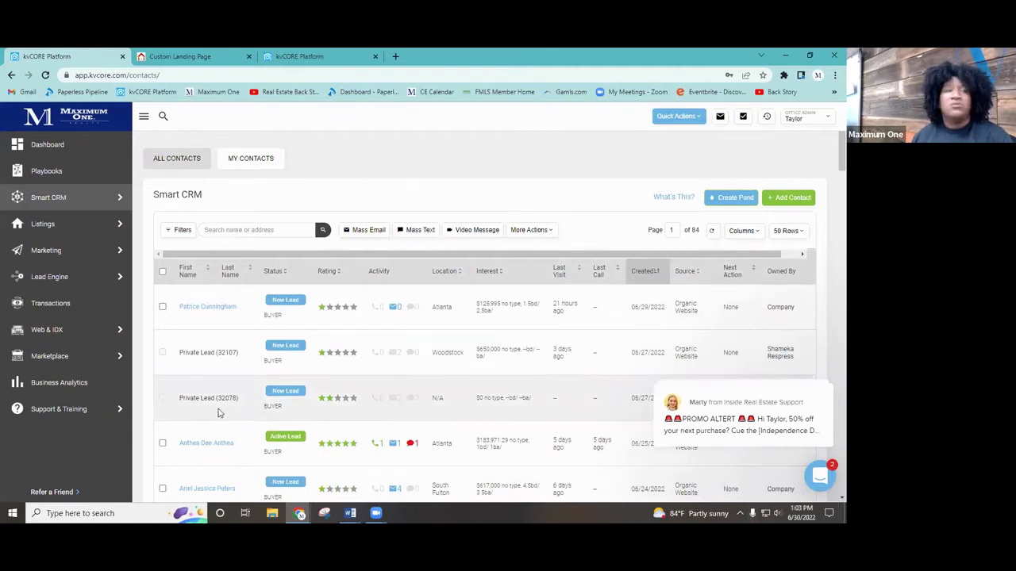
{"action": "mouse_move", "coordinate": [48, 227]}
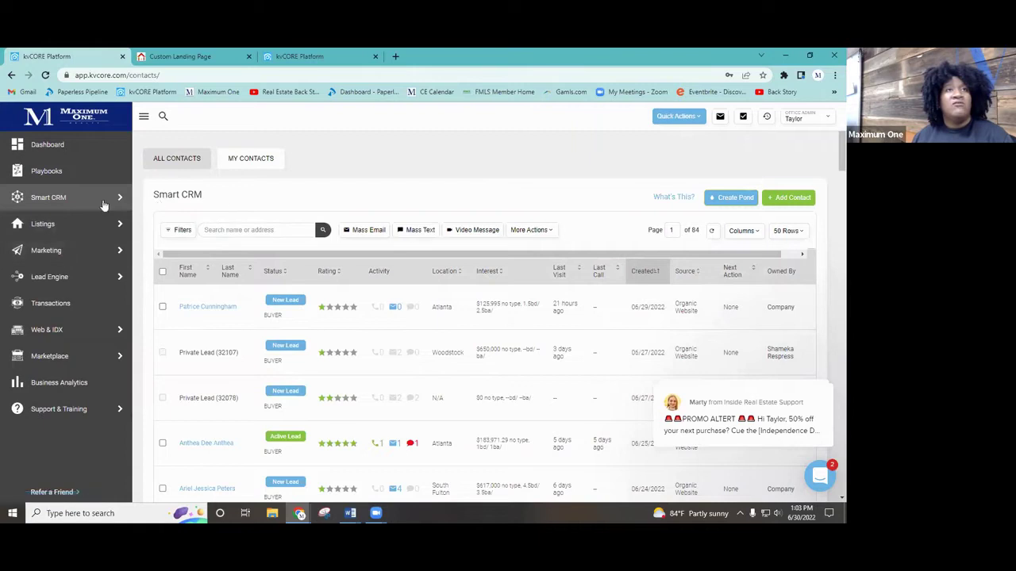
Step: Open the newest lead's record from the contact list and review its insights, ownership, property alerts and active campaigns
{"action": "left_click", "coordinate": [211, 306]}
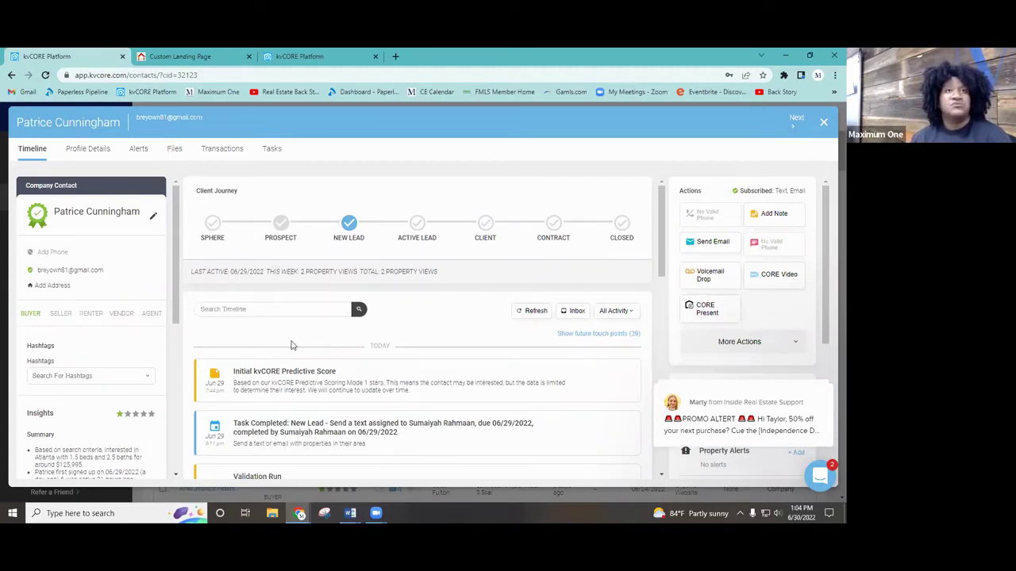
{"action": "scroll", "coordinate": [125, 286], "scroll_direction": "down", "scroll_amount": 2}
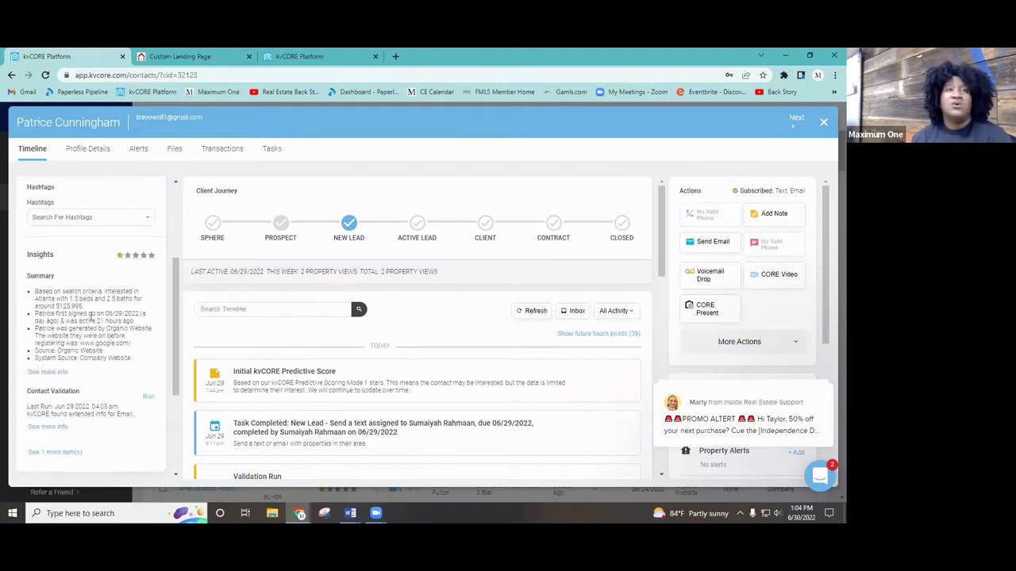
{"action": "scroll", "coordinate": [90, 277], "scroll_direction": "up", "scroll_amount": 2}
{"action": "scroll", "coordinate": [87, 333], "scroll_direction": "down", "scroll_amount": 3}
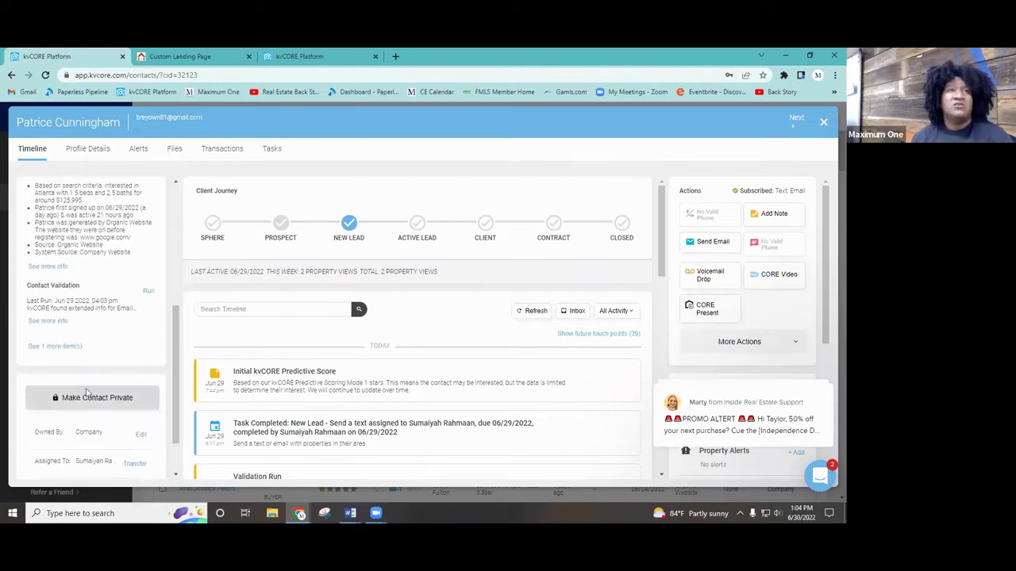
{"action": "scroll", "coordinate": [82, 405], "scroll_direction": "down", "scroll_amount": 1}
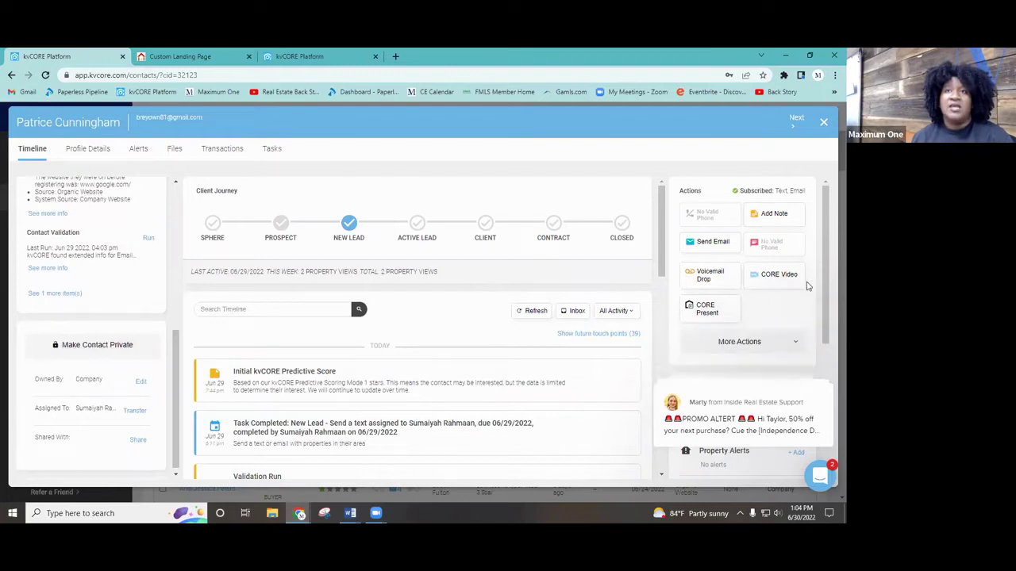
{"action": "scroll", "coordinate": [807, 286], "scroll_direction": "down", "scroll_amount": 4}
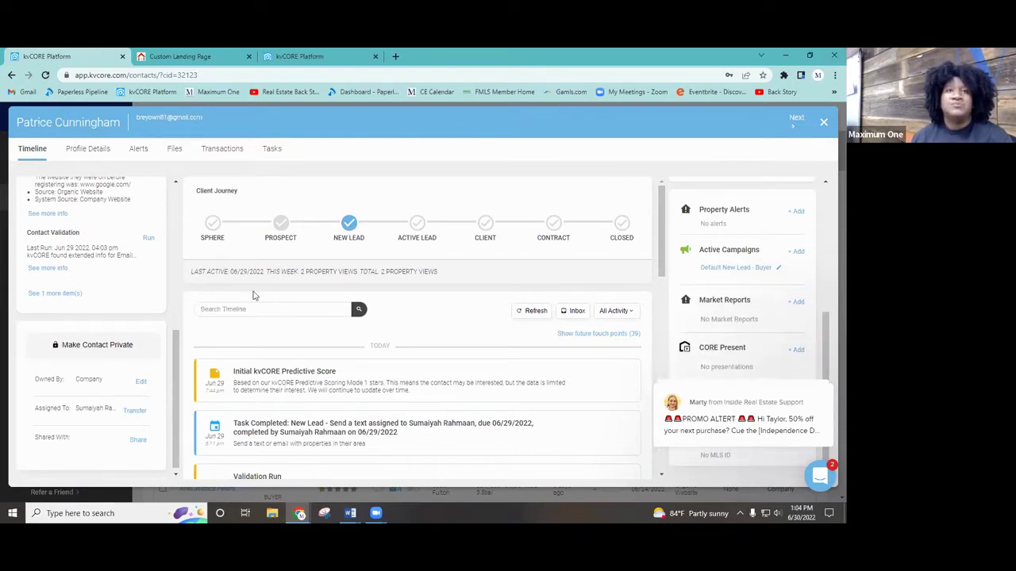
{"action": "left_click", "coordinate": [808, 300]}
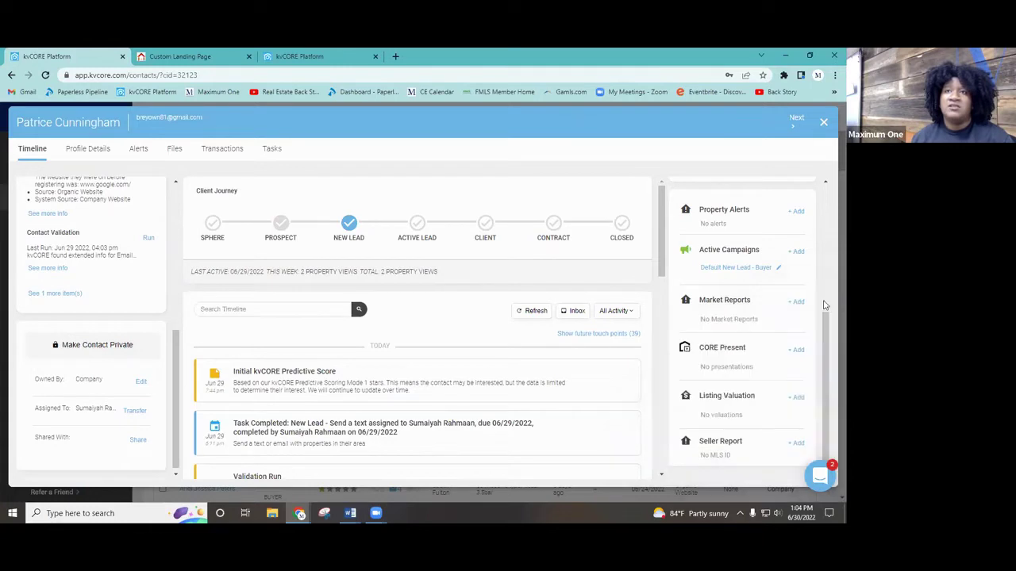
Step: Check the lead's profile details, search alert settings and tasks, and close the contact record
{"action": "left_click", "coordinate": [104, 150]}
{"action": "left_click", "coordinate": [133, 153]}
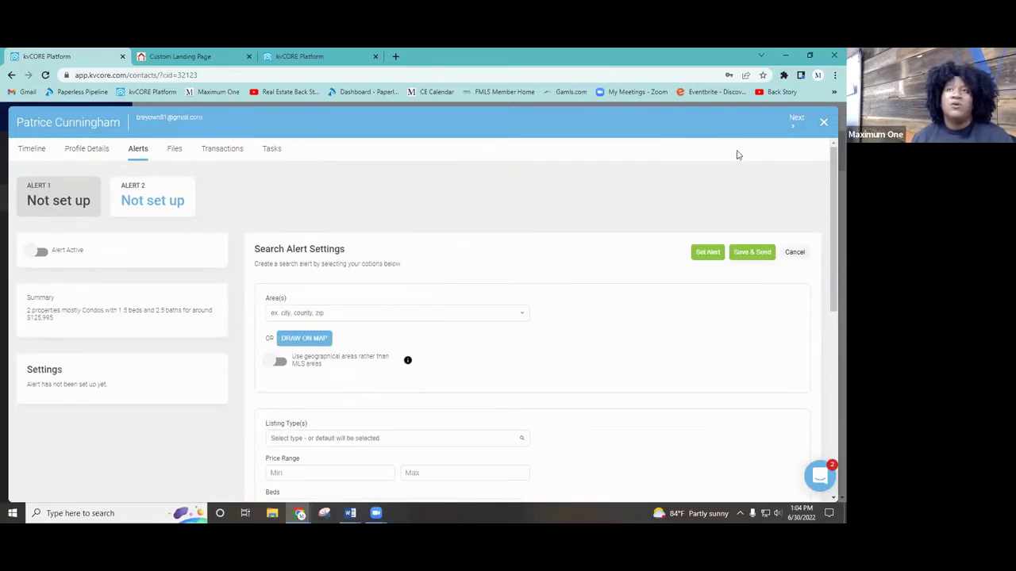
{"action": "right_click", "coordinate": [337, 162]}
{"action": "left_click", "coordinate": [272, 151]}
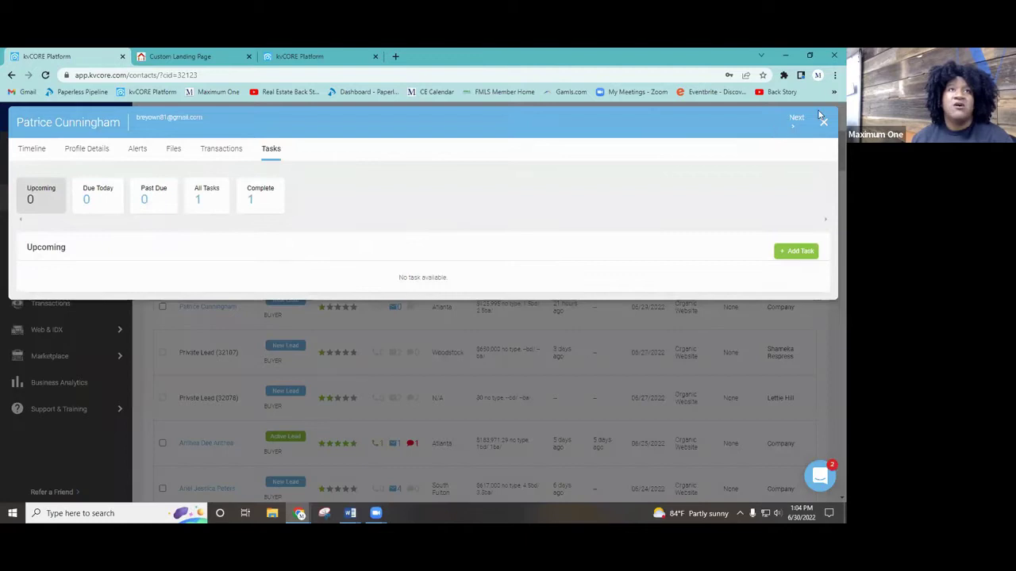
{"action": "left_click", "coordinate": [823, 125]}
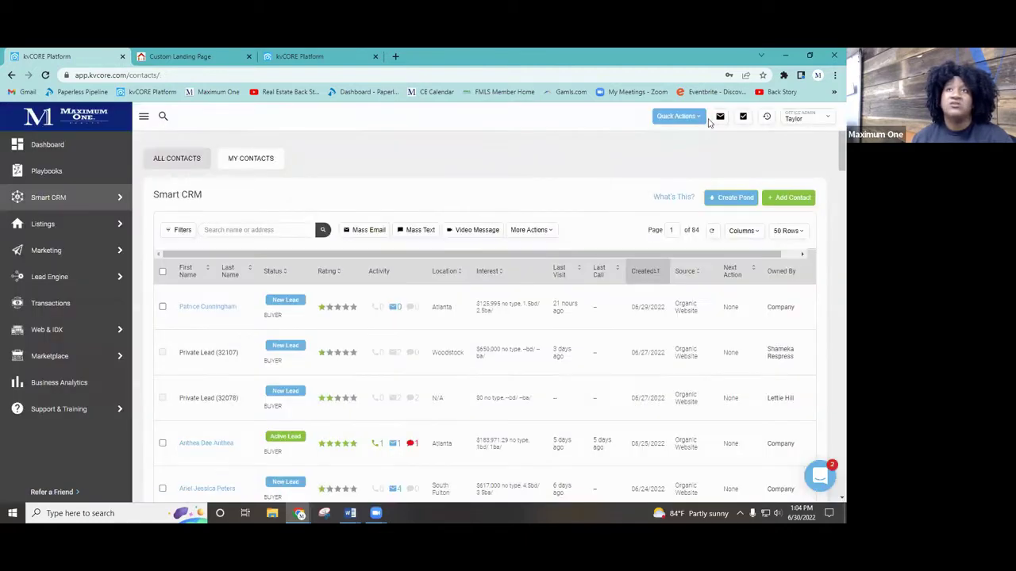
Step: View the account-wide overview of incomplete tasks and close it
{"action": "left_click", "coordinate": [745, 118]}
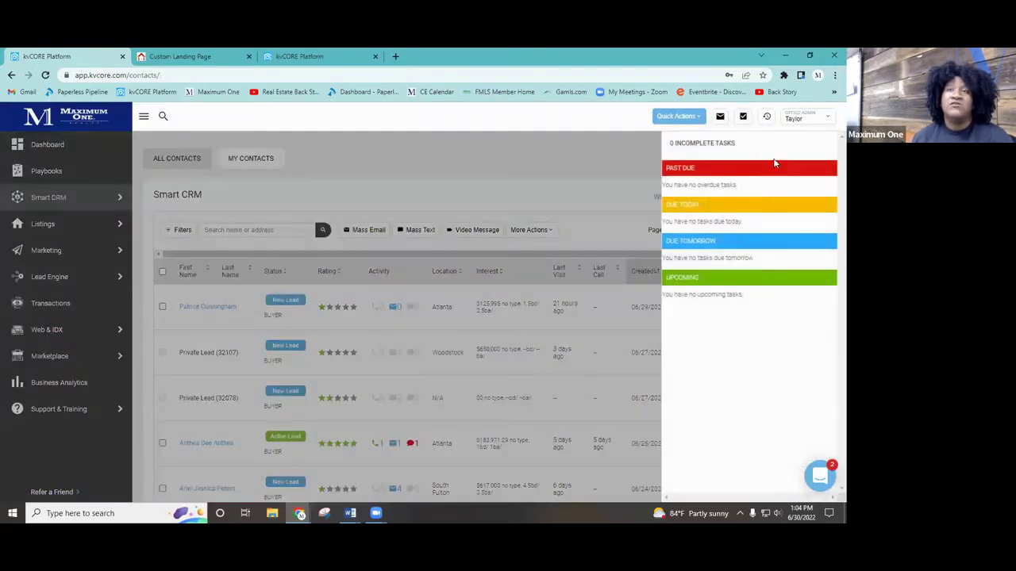
{"action": "left_click", "coordinate": [743, 116]}
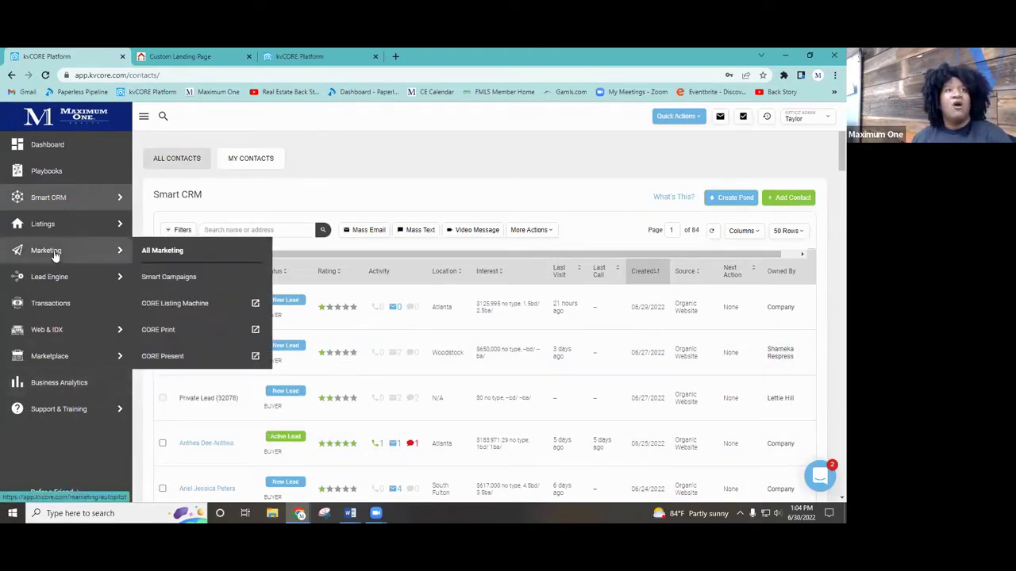
Step: Look over the Listings and Marketing options and open the Lead Engine page
{"action": "mouse_move", "coordinate": [88, 225]}
{"action": "mouse_move", "coordinate": [123, 250]}
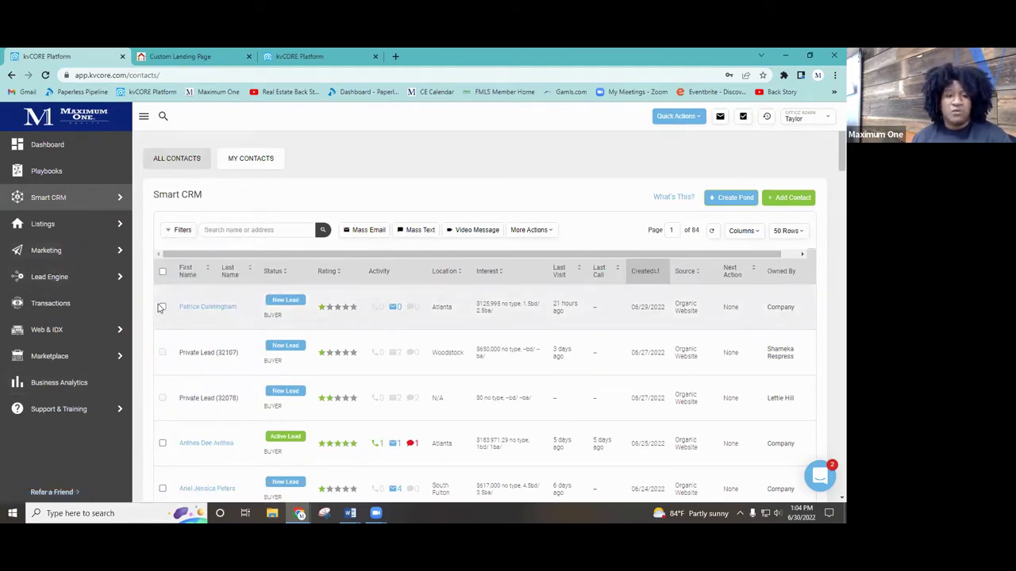
{"action": "mouse_move", "coordinate": [79, 254]}
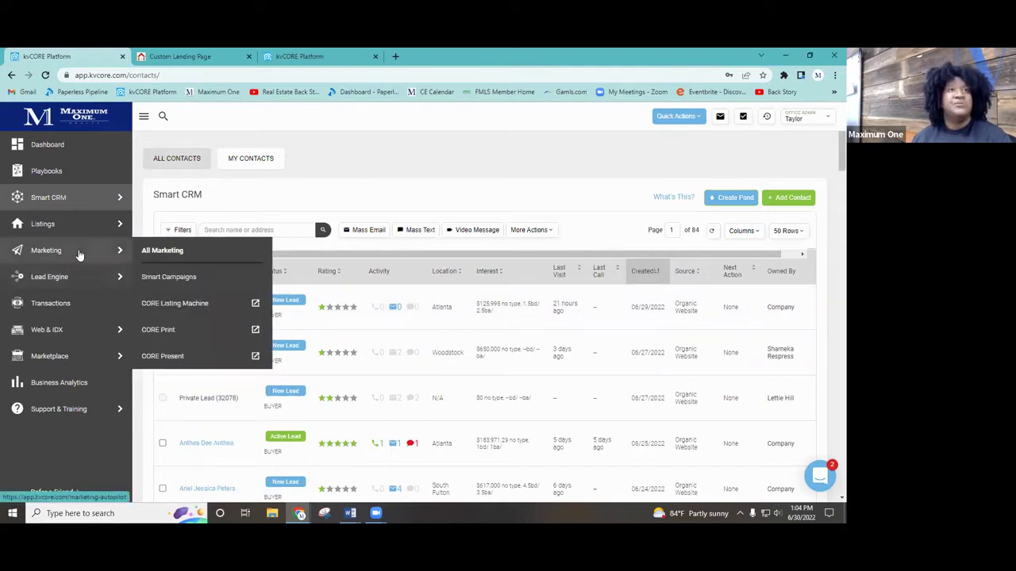
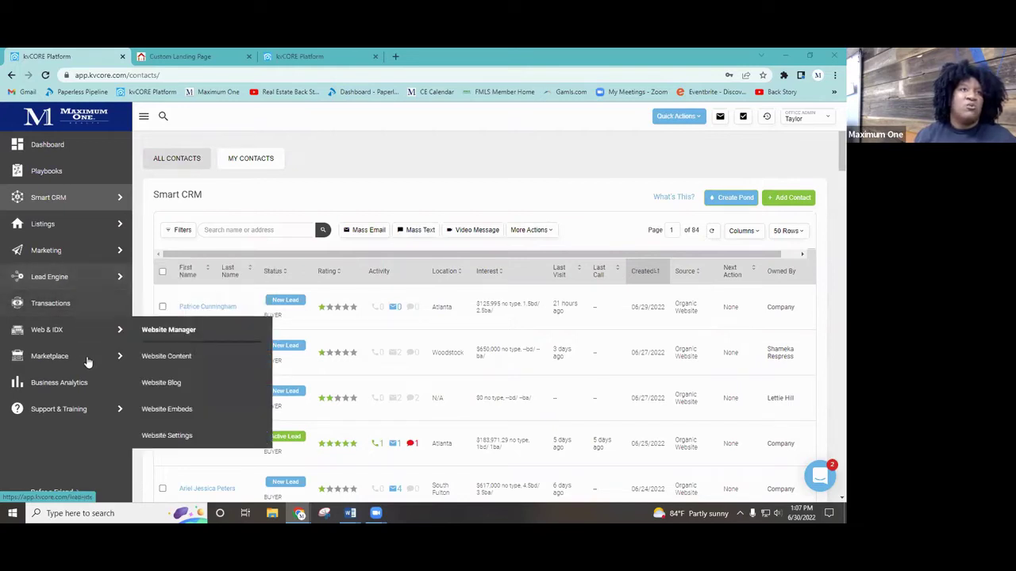
{"action": "mouse_move", "coordinate": [55, 252]}
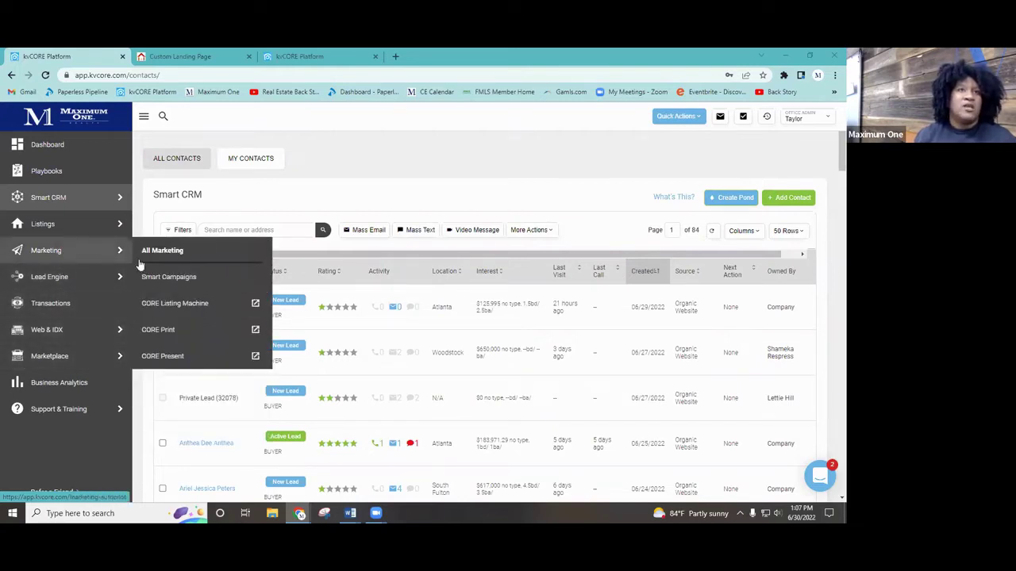
{"action": "left_click", "coordinate": [72, 285]}
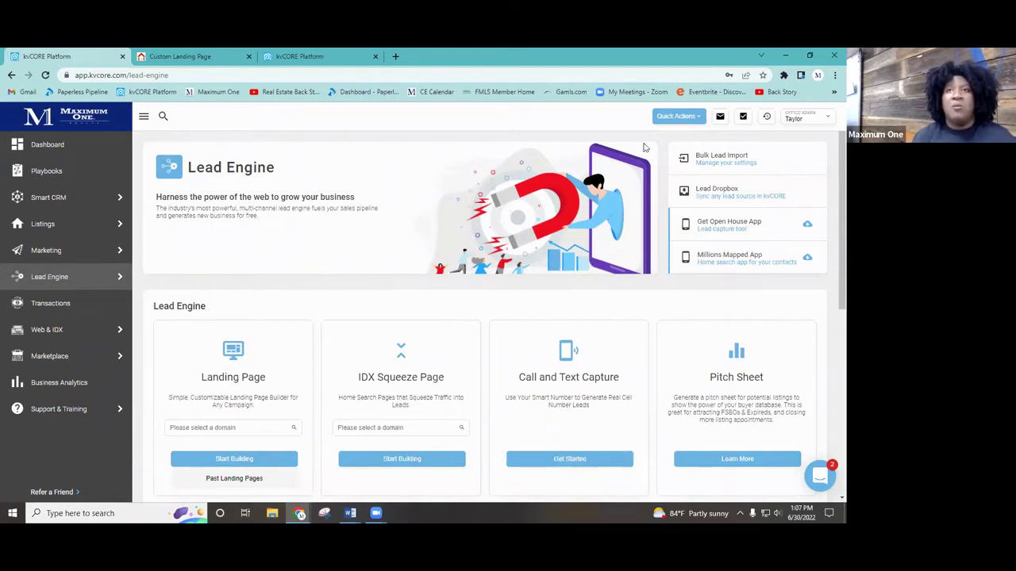
Step: Return to the dashboard and open the support chat
{"action": "left_click", "coordinate": [69, 147]}
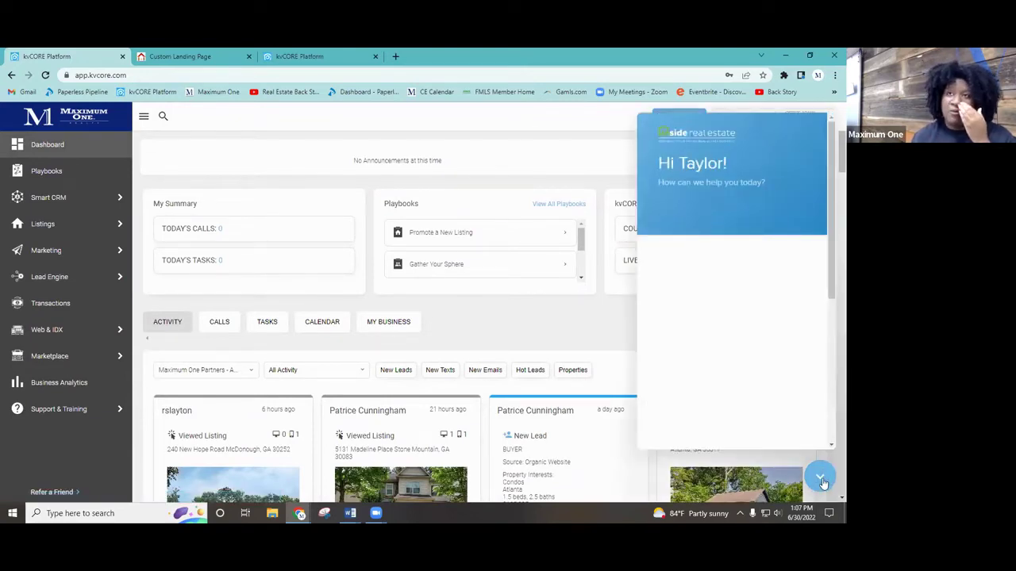
{"action": "left_click", "coordinate": [827, 478]}
{"action": "left_click", "coordinate": [826, 477]}
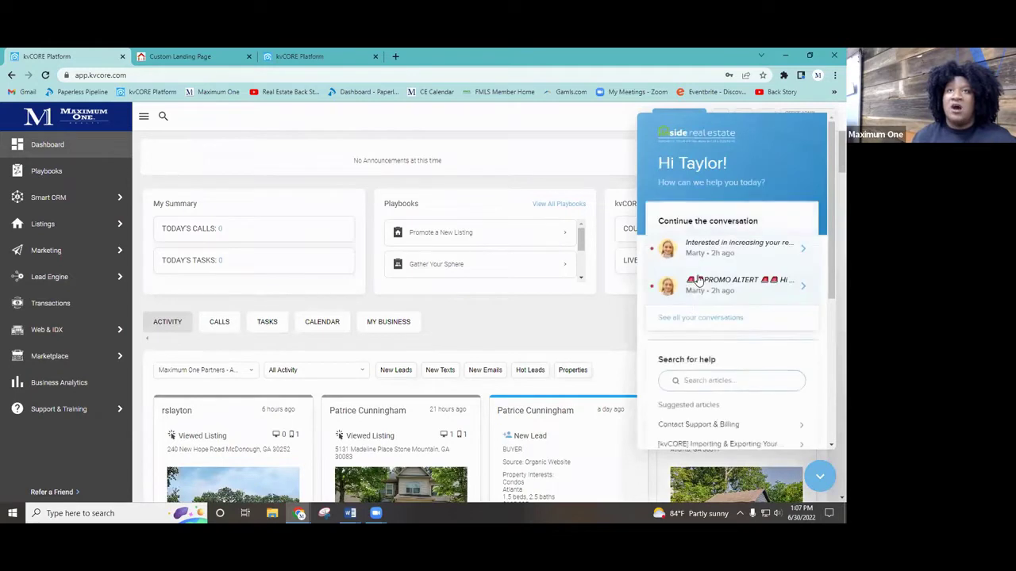
Step: Look through all past support conversations and go back to the chat's start page
{"action": "scroll", "coordinate": [703, 168], "scroll_direction": "down", "scroll_amount": 3}
{"action": "left_click", "coordinate": [711, 212]}
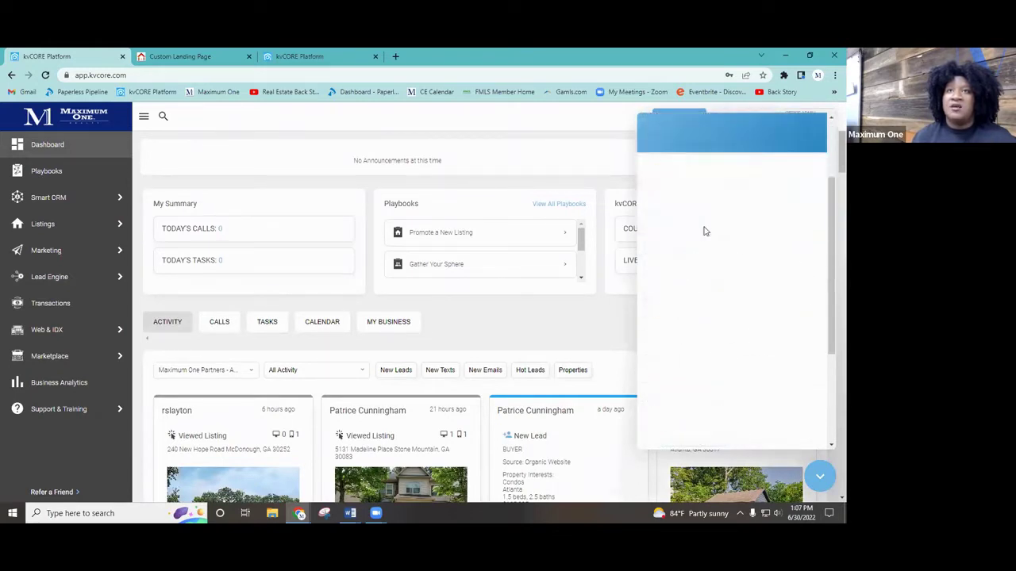
{"action": "scroll", "coordinate": [710, 267], "scroll_direction": "down", "scroll_amount": 5}
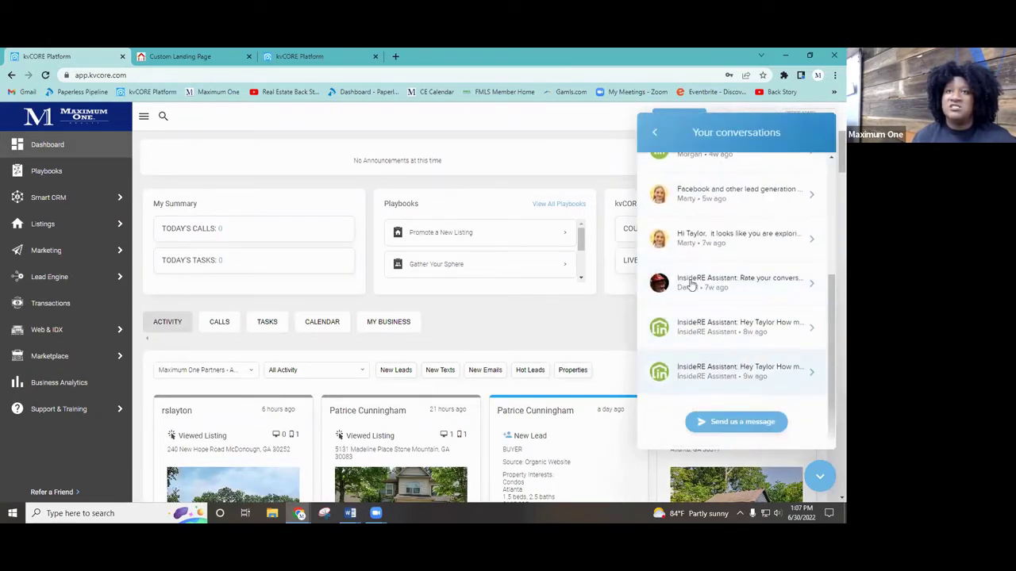
{"action": "scroll", "coordinate": [698, 278], "scroll_direction": "up", "scroll_amount": 5}
{"action": "left_click", "coordinate": [654, 132]}
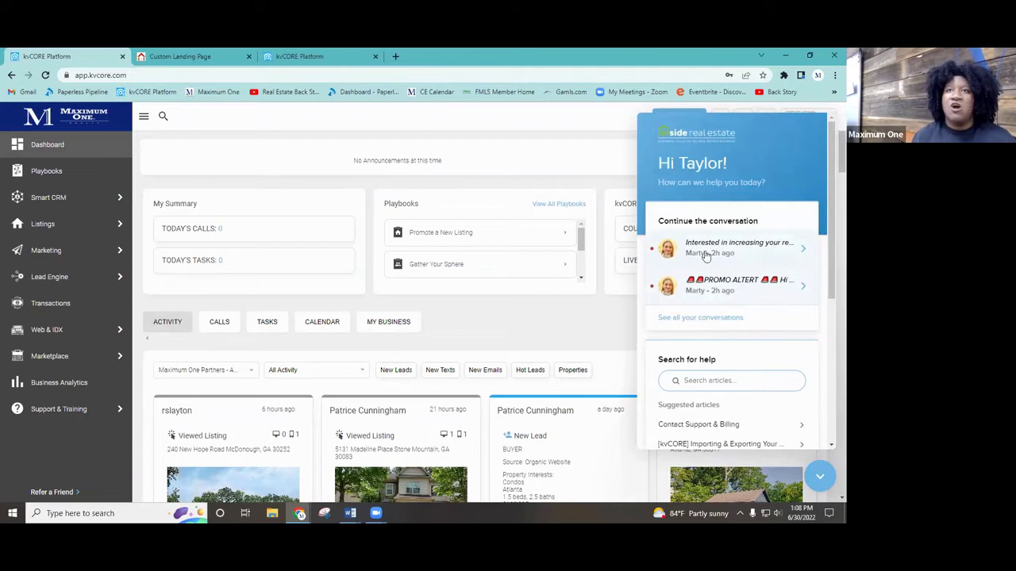
Step: Start a new support conversation and choose to ask a question
{"action": "scroll", "coordinate": [723, 352], "scroll_direction": "down", "scroll_amount": 3}
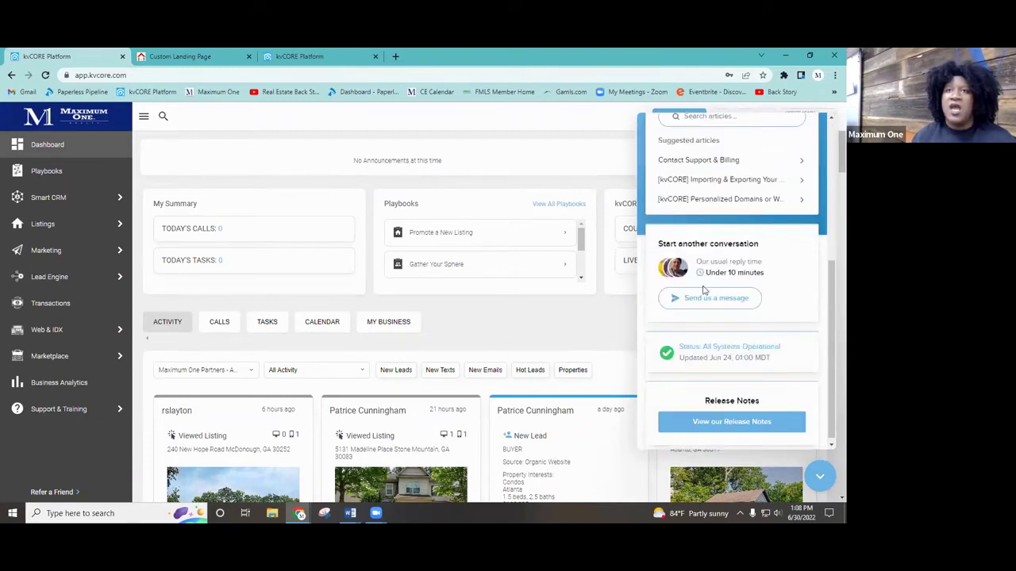
{"action": "left_click", "coordinate": [714, 297]}
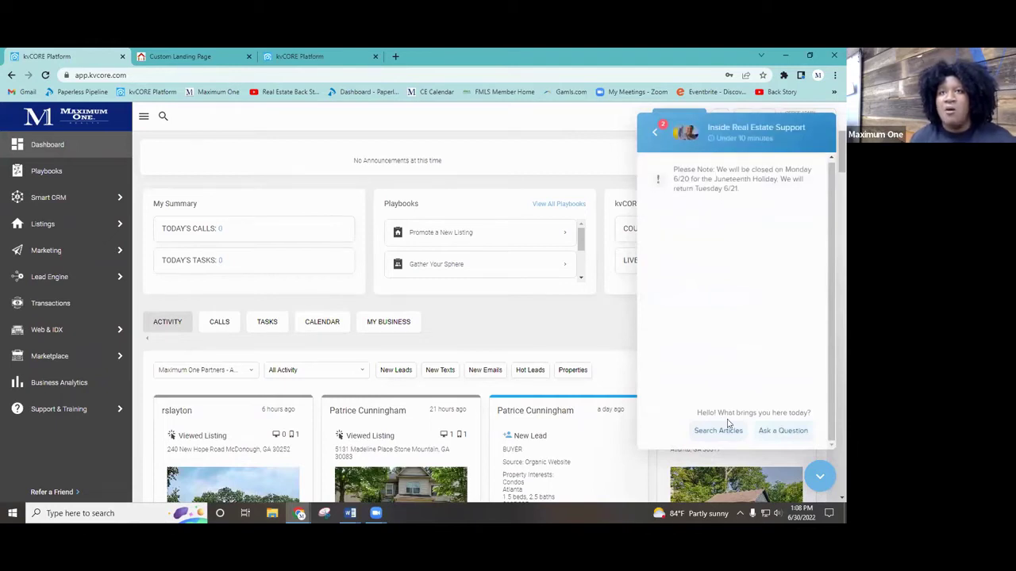
{"action": "left_click", "coordinate": [782, 430]}
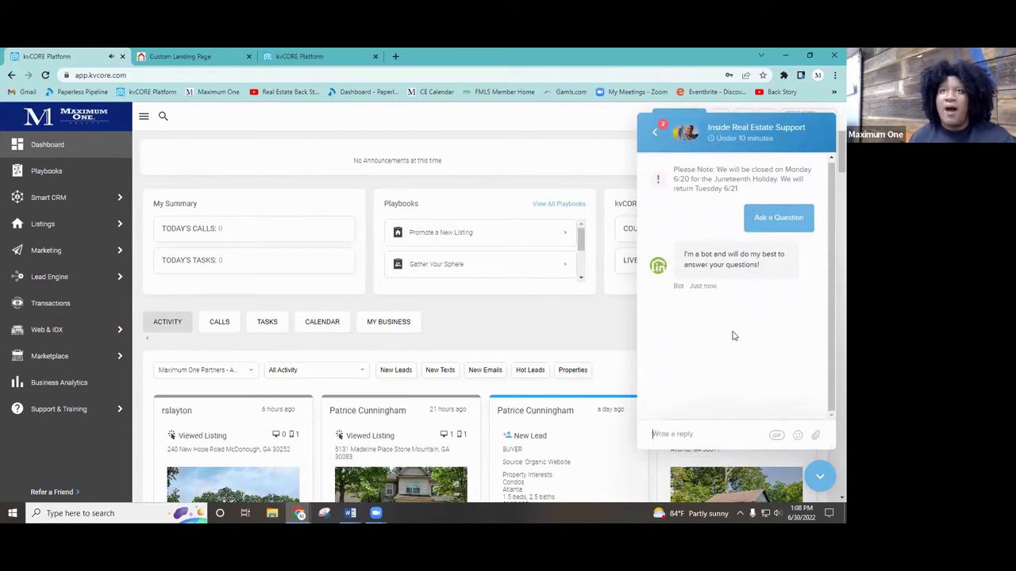
Step: Send the question "How do I get Free Leads?" to the support bot
{"action": "left_click", "coordinate": [685, 435]}
{"action": "type", "text": "How do"}
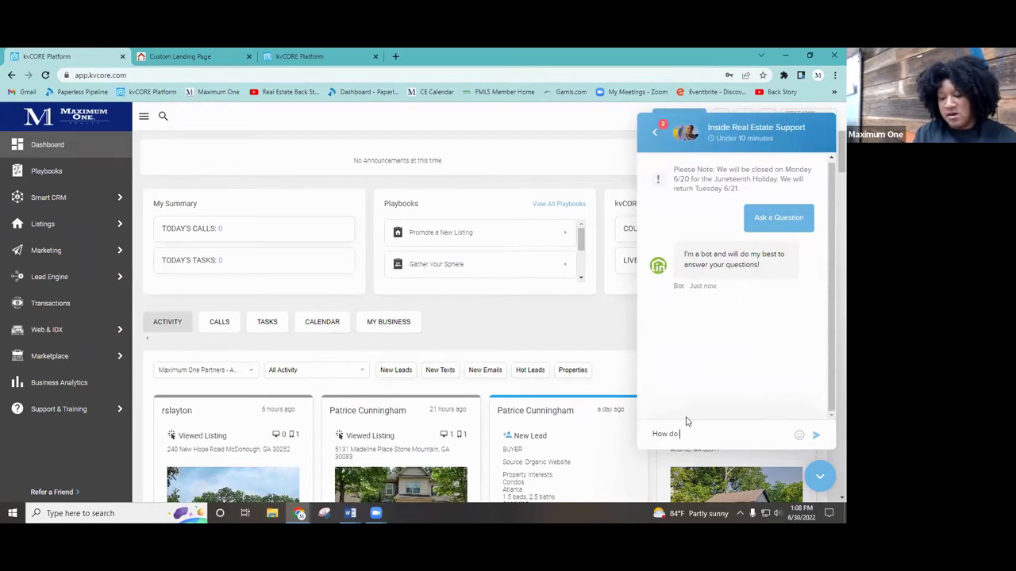
{"action": "type", "text": " I get Free Le"}
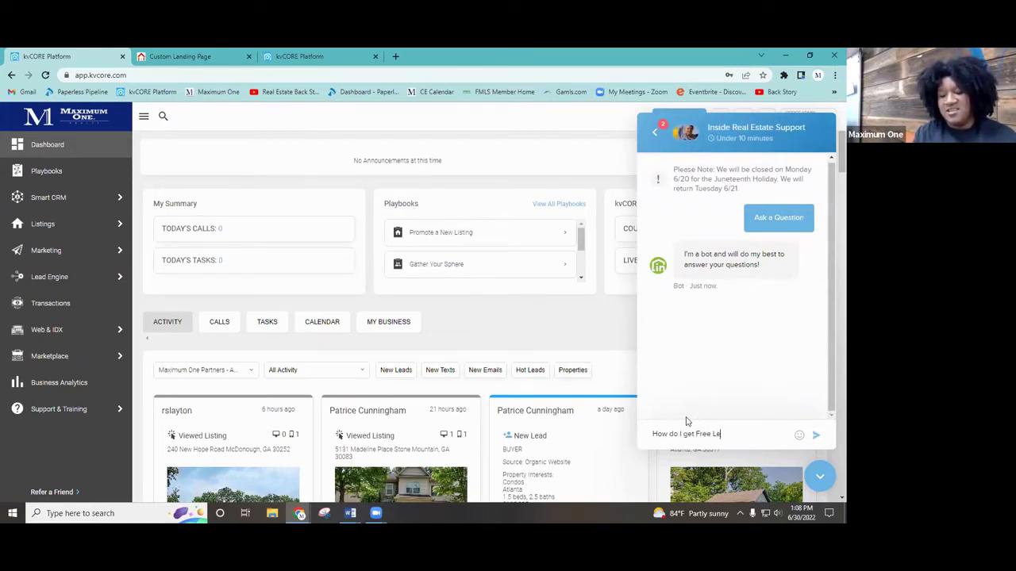
{"action": "type", "text": "ads?"}
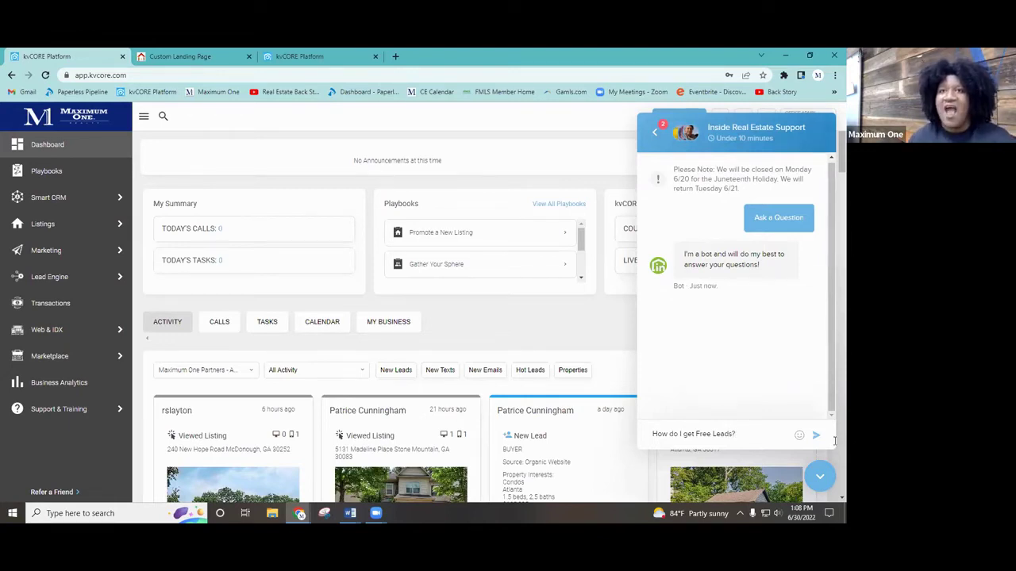
{"action": "left_click", "coordinate": [816, 435]}
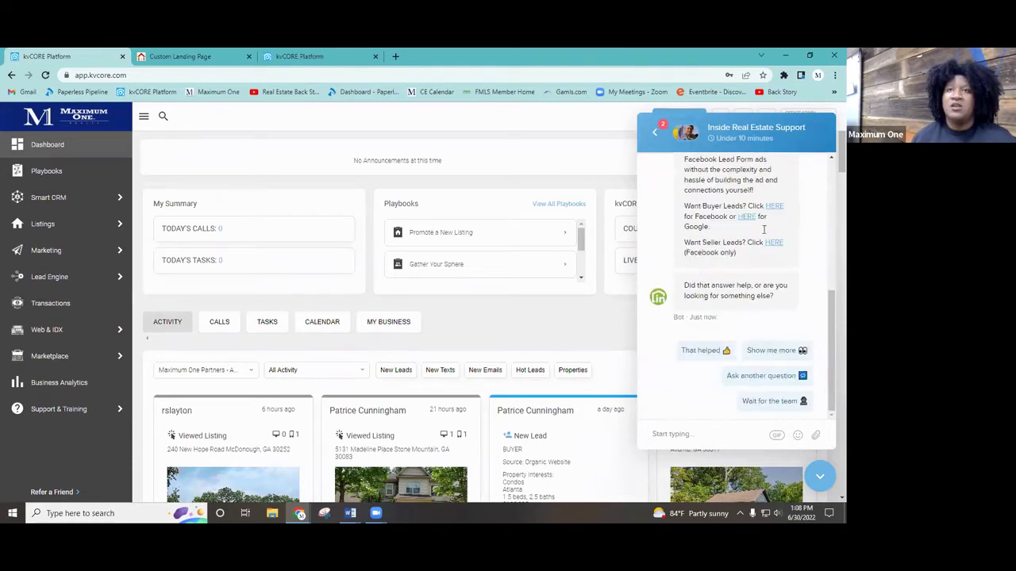
Step: Read the bot's answer, choose to wait for the support team and close the chat
{"action": "scroll", "coordinate": [763, 239], "scroll_direction": "up", "scroll_amount": 2}
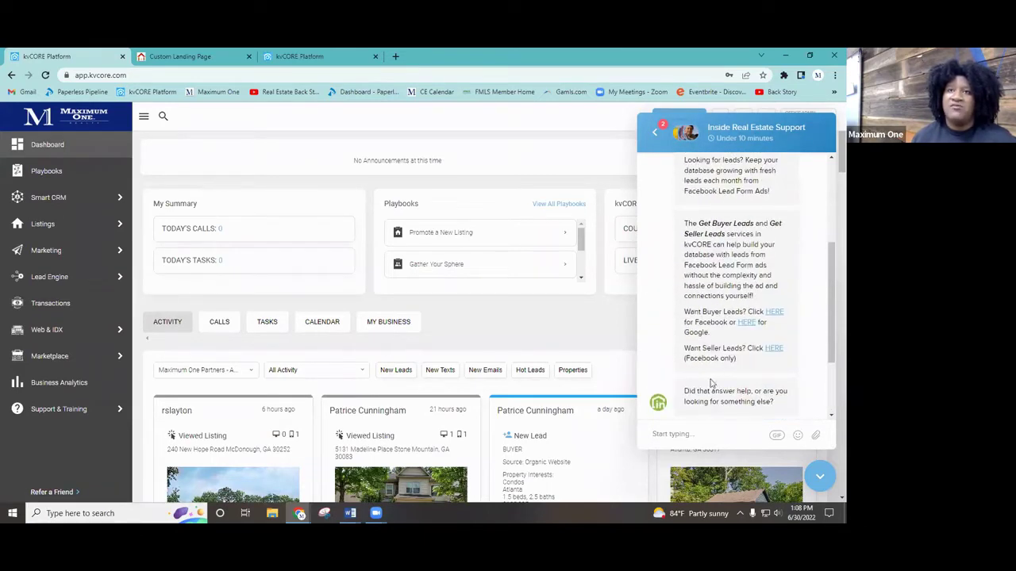
{"action": "scroll", "coordinate": [711, 383], "scroll_direction": "down", "scroll_amount": 2}
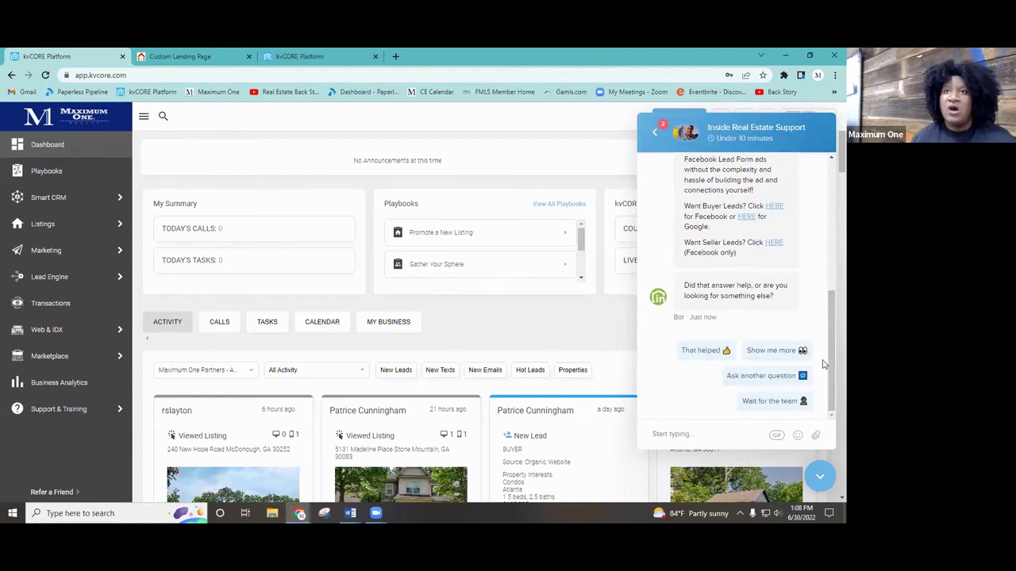
{"action": "left_click", "coordinate": [776, 405]}
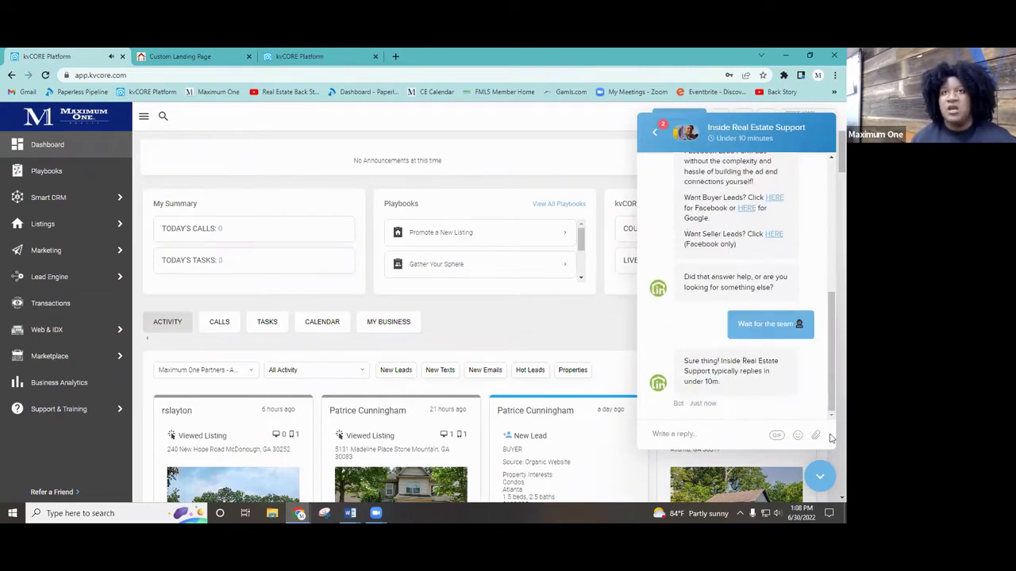
{"action": "left_click", "coordinate": [822, 480]}
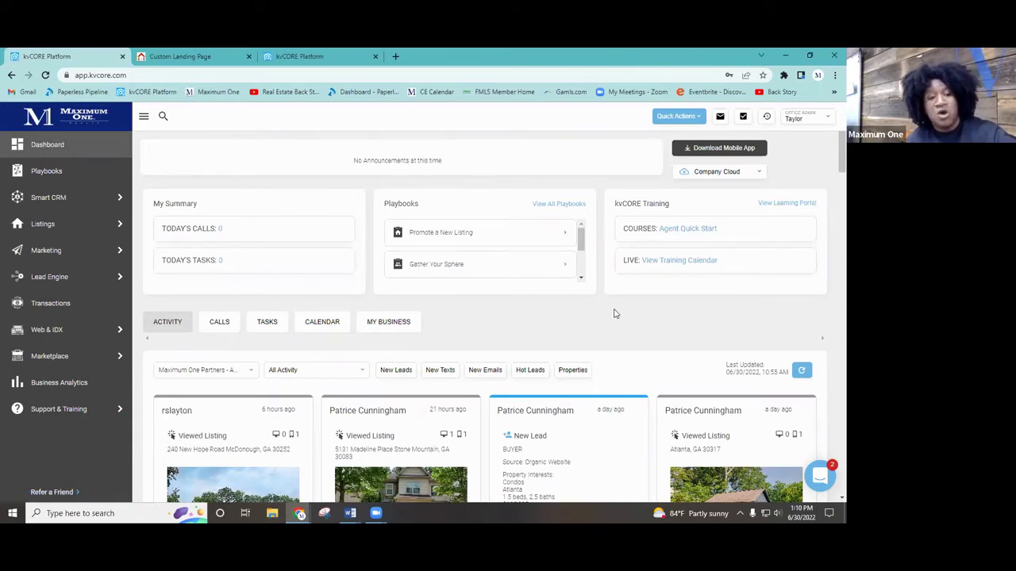
Step: Open the Lead Engine page and look over its tools, highlighting the Landing Page and IDX Squeeze Page titles
{"action": "mouse_move", "coordinate": [53, 276]}
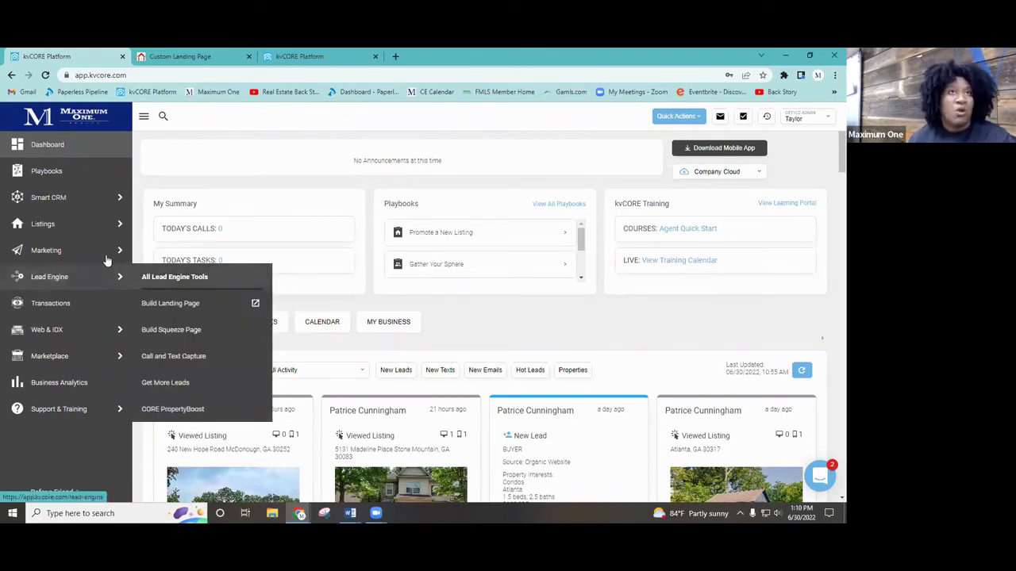
{"action": "left_click", "coordinate": [84, 289]}
{"action": "mouse_move", "coordinate": [8, 258]}
{"action": "mouse_move", "coordinate": [31, 284]}
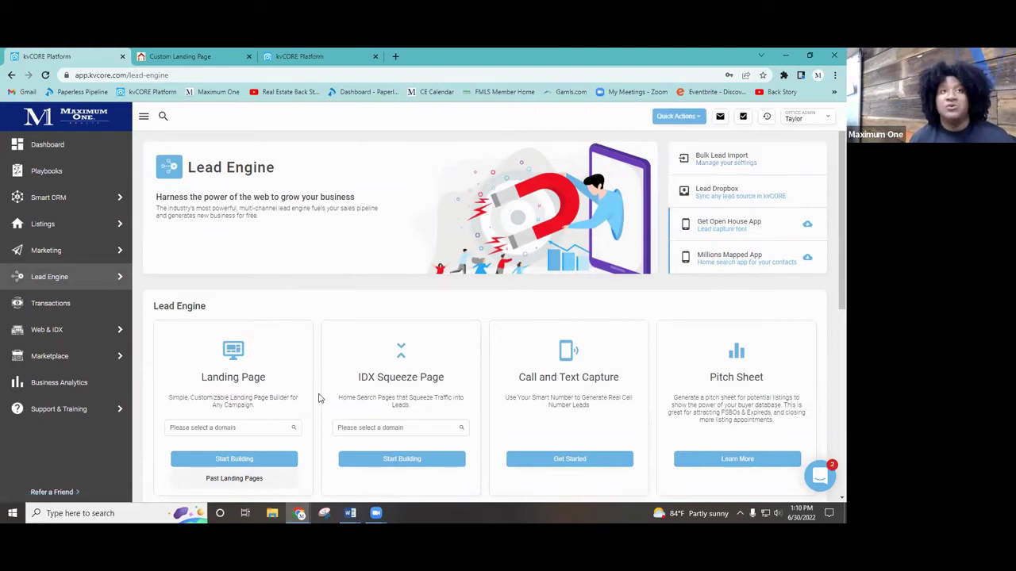
{"action": "scroll", "coordinate": [317, 397], "scroll_direction": "down", "scroll_amount": 2}
{"action": "scroll", "coordinate": [316, 398], "scroll_direction": "down", "scroll_amount": 1}
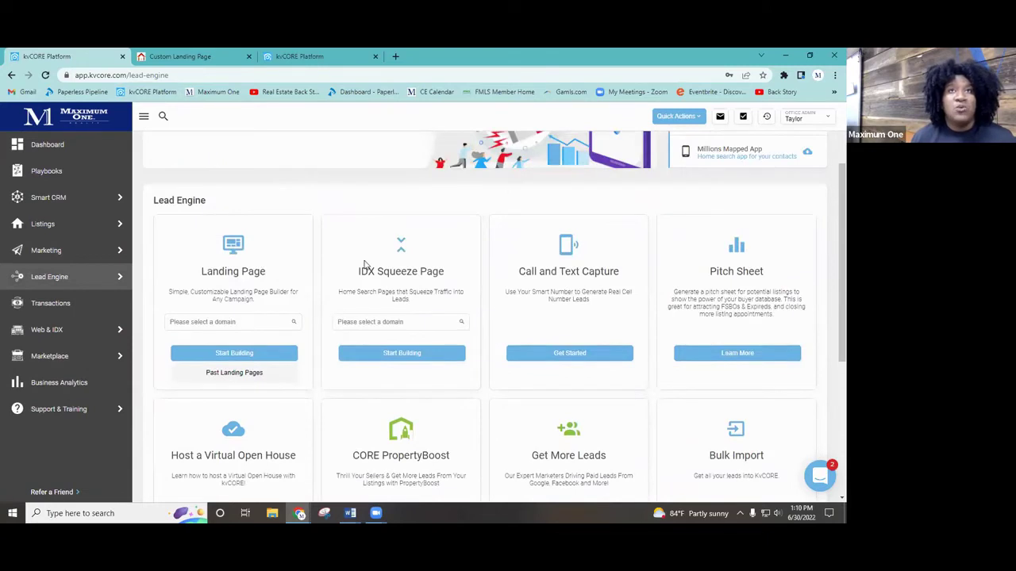
{"action": "left_click_drag", "start_coordinate": [201, 271], "coordinate": [270, 278]}
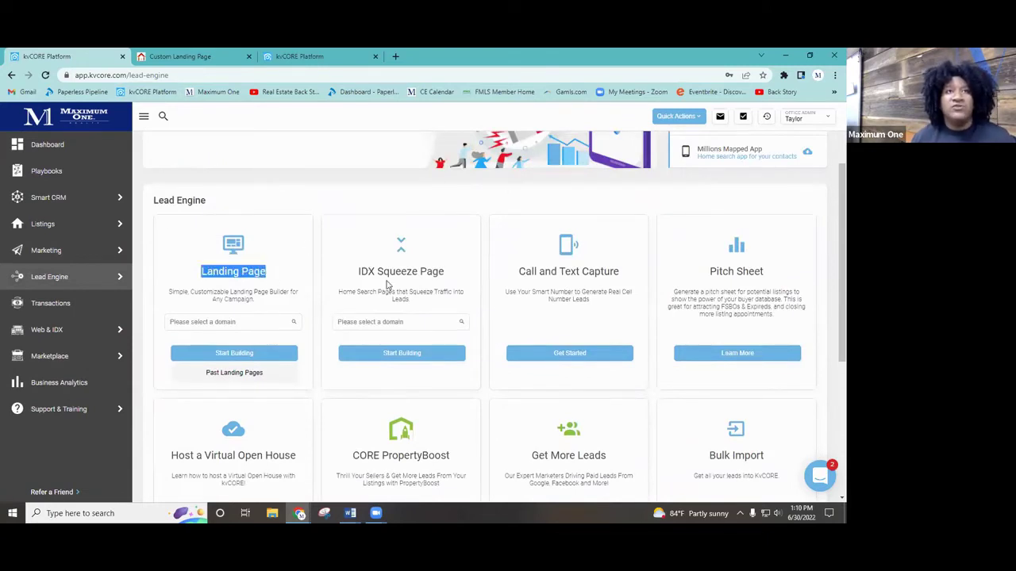
{"action": "left_click_drag", "start_coordinate": [357, 272], "coordinate": [442, 271]}
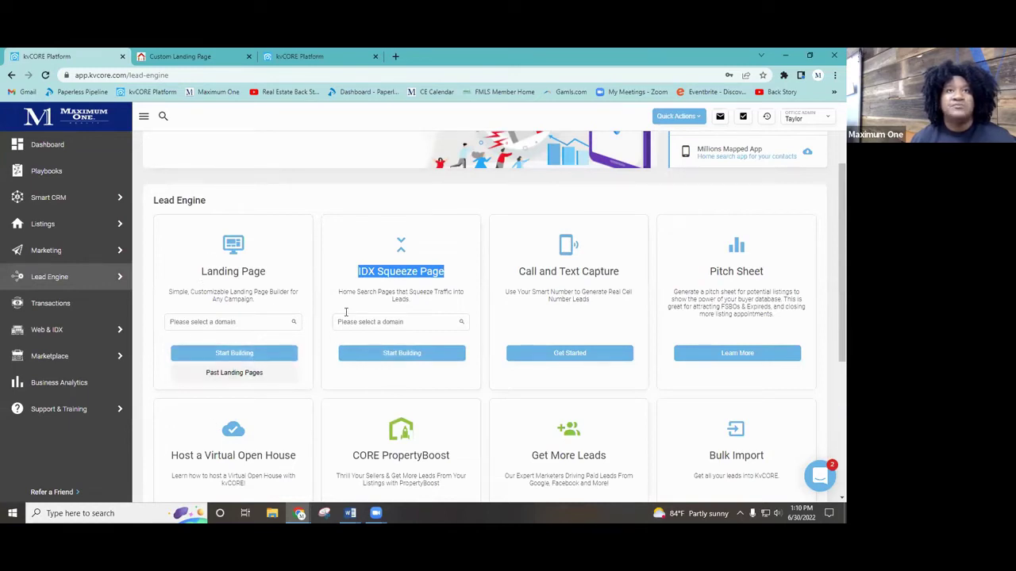
{"action": "left_click", "coordinate": [344, 300]}
Step: Try to start a landing page without a domain, preview the landing page builder and return to the Lead Engine page
{"action": "left_click", "coordinate": [211, 357]}
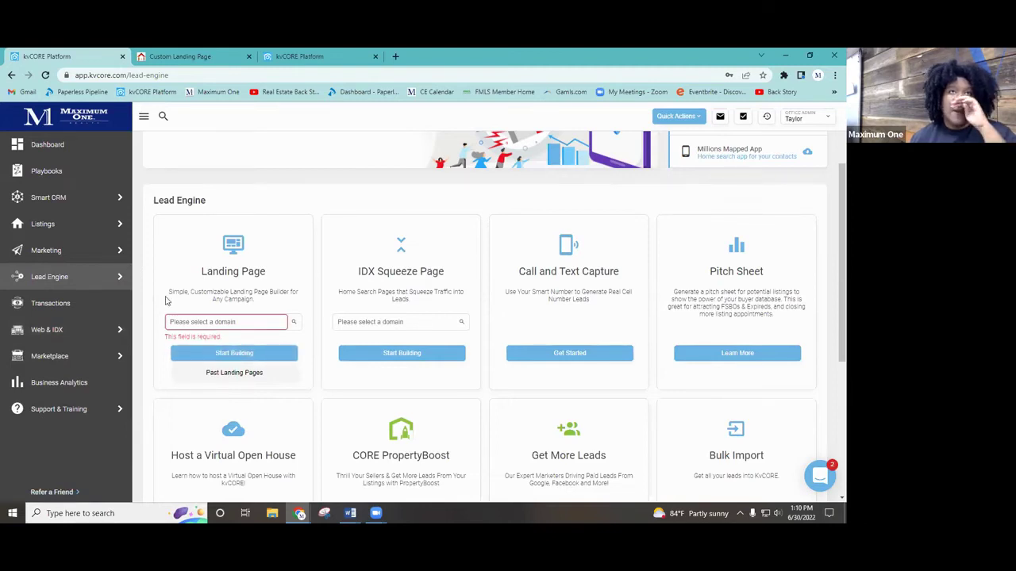
{"action": "left_click", "coordinate": [182, 57]}
{"action": "left_click", "coordinate": [48, 56]}
{"action": "mouse_move", "coordinate": [123, 284]}
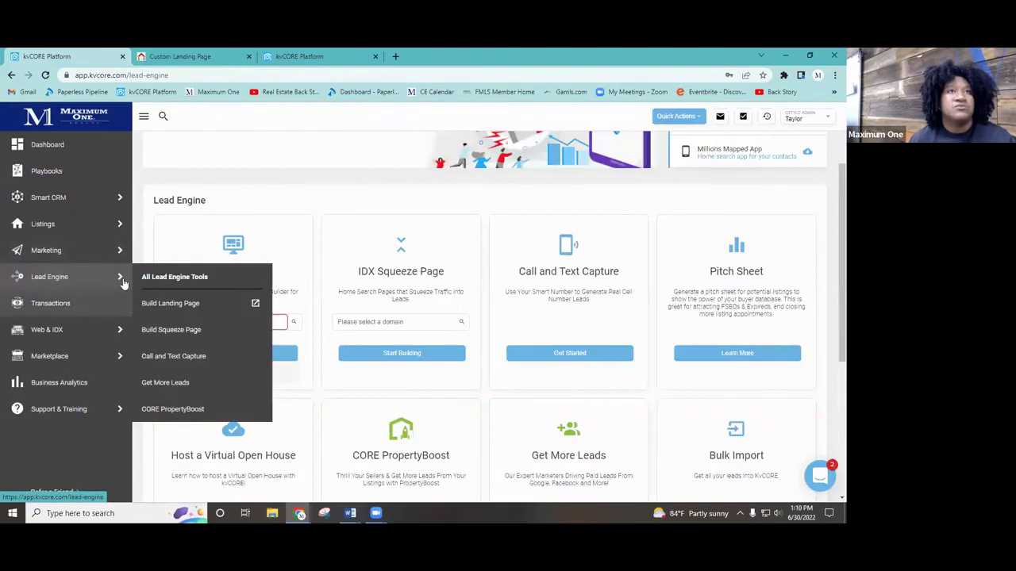
{"action": "left_click", "coordinate": [171, 303]}
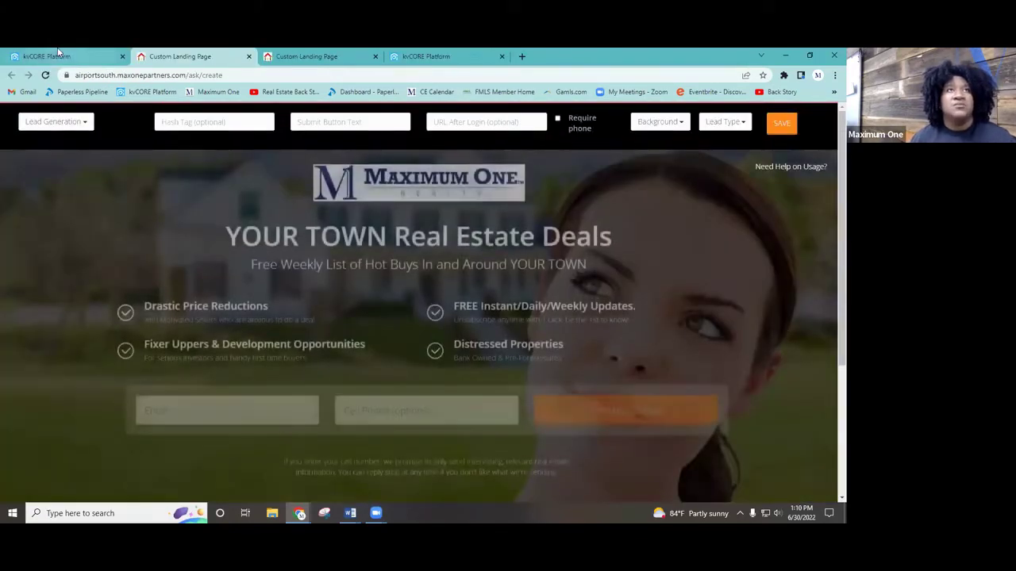
{"action": "left_click", "coordinate": [48, 57]}
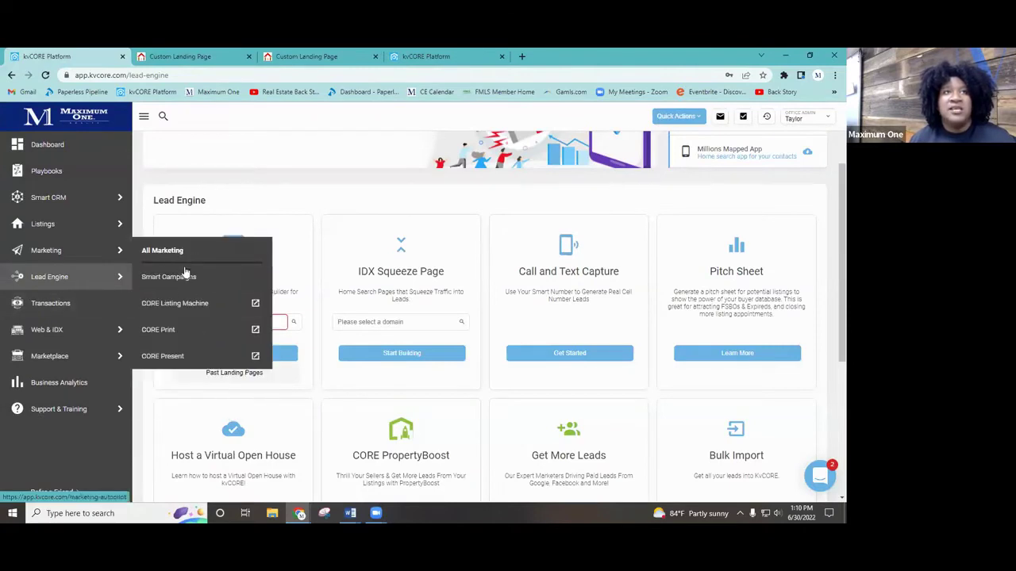
Step: Look through the domains offered for a new landing page and close the list without choosing one
{"action": "mouse_move", "coordinate": [123, 278]}
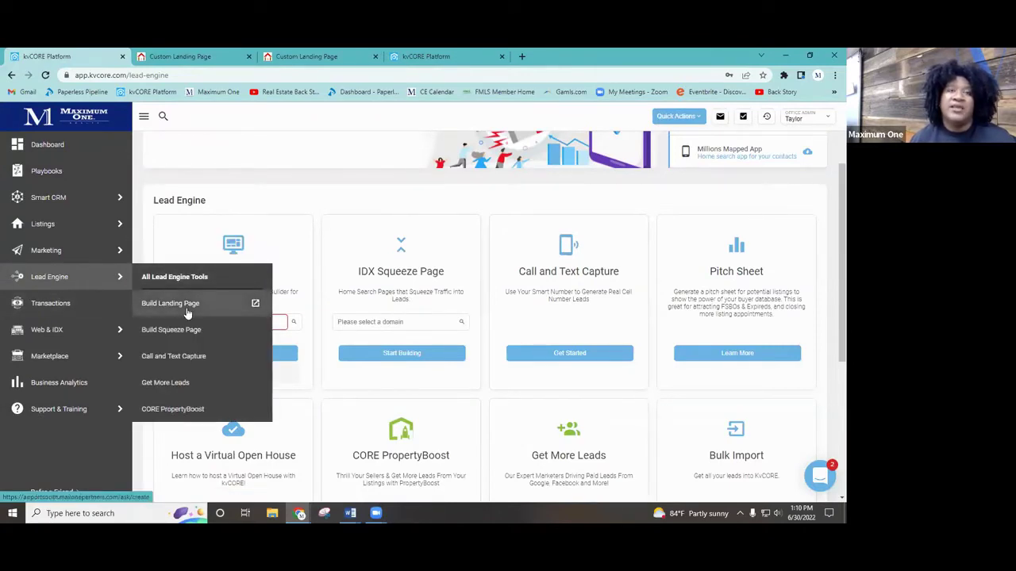
{"action": "left_click", "coordinate": [207, 325]}
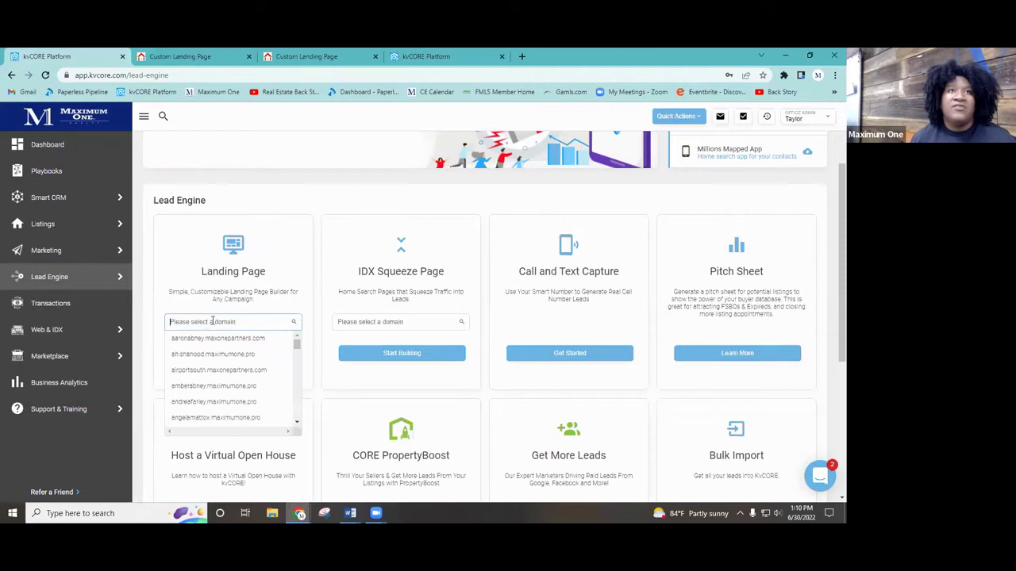
{"action": "scroll", "coordinate": [230, 393], "scroll_direction": "down", "scroll_amount": 2}
{"action": "scroll", "coordinate": [226, 393], "scroll_direction": "up", "scroll_amount": 5}
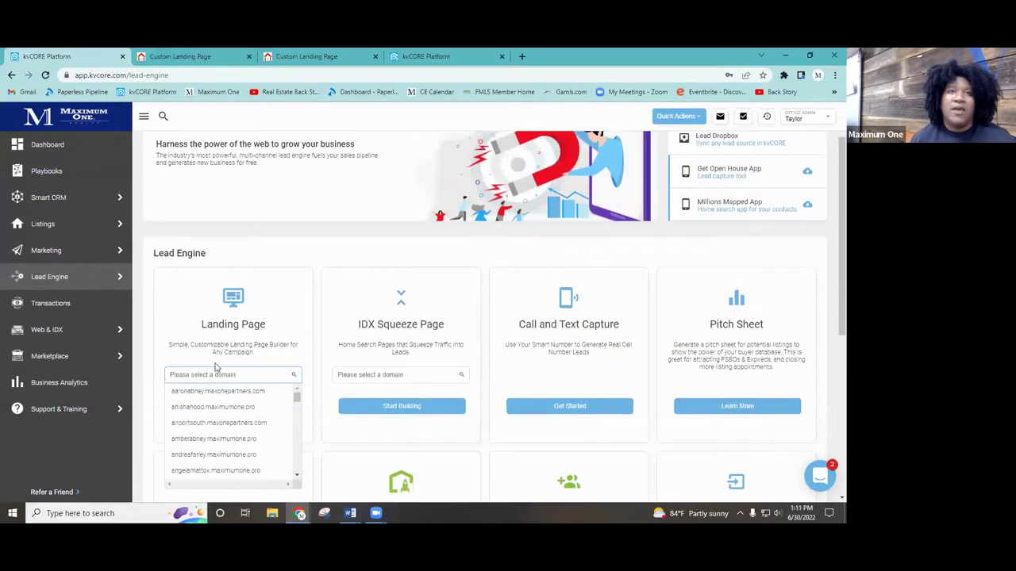
{"action": "scroll", "coordinate": [214, 367], "scroll_direction": "down", "scroll_amount": 2}
{"action": "left_click", "coordinate": [282, 206]}
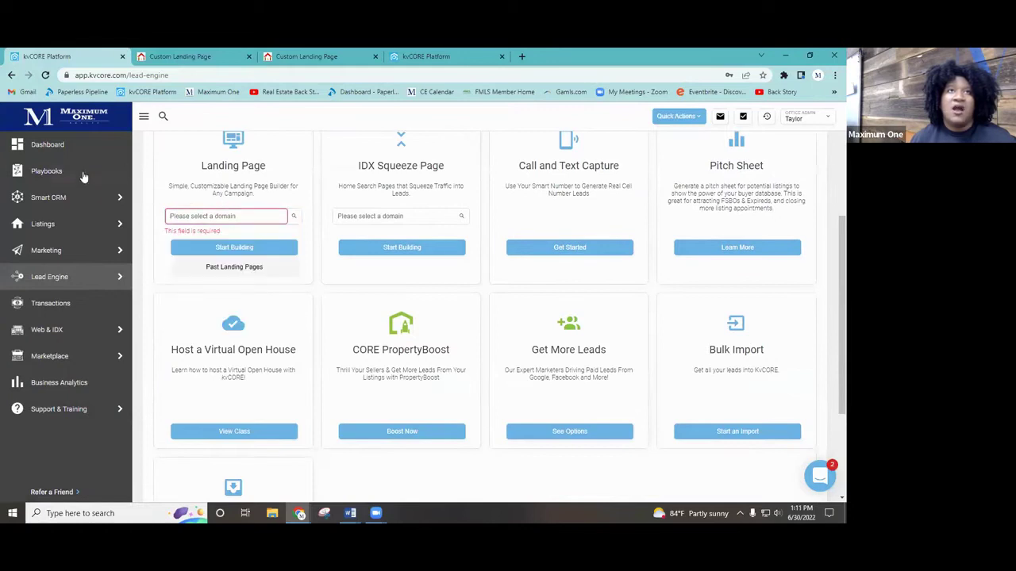
Step: Go to the custom landing page builder and look over the "YOUR TOWN Real Estate Deals" template
{"action": "mouse_move", "coordinate": [75, 292]}
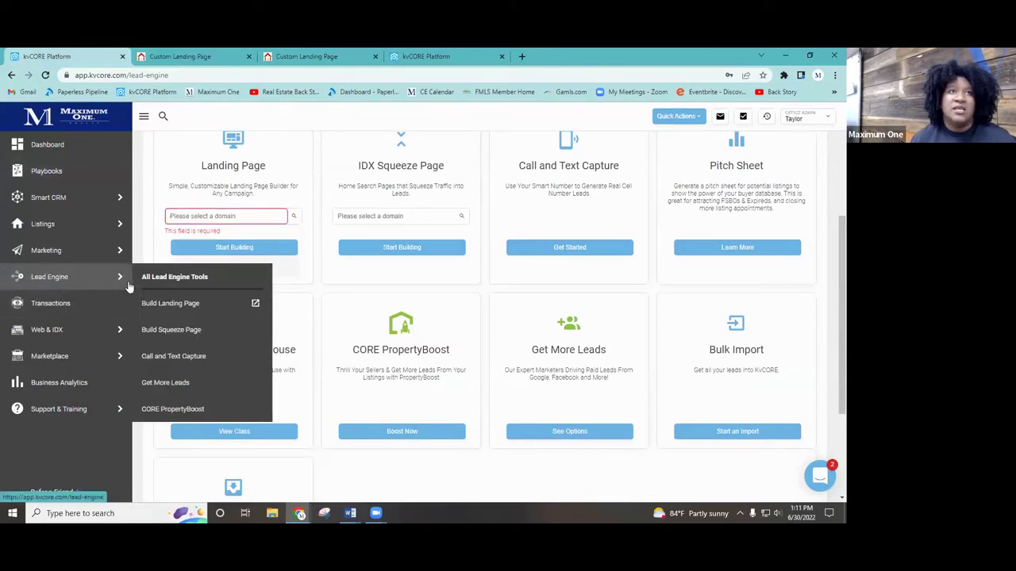
{"action": "left_click", "coordinate": [210, 310]}
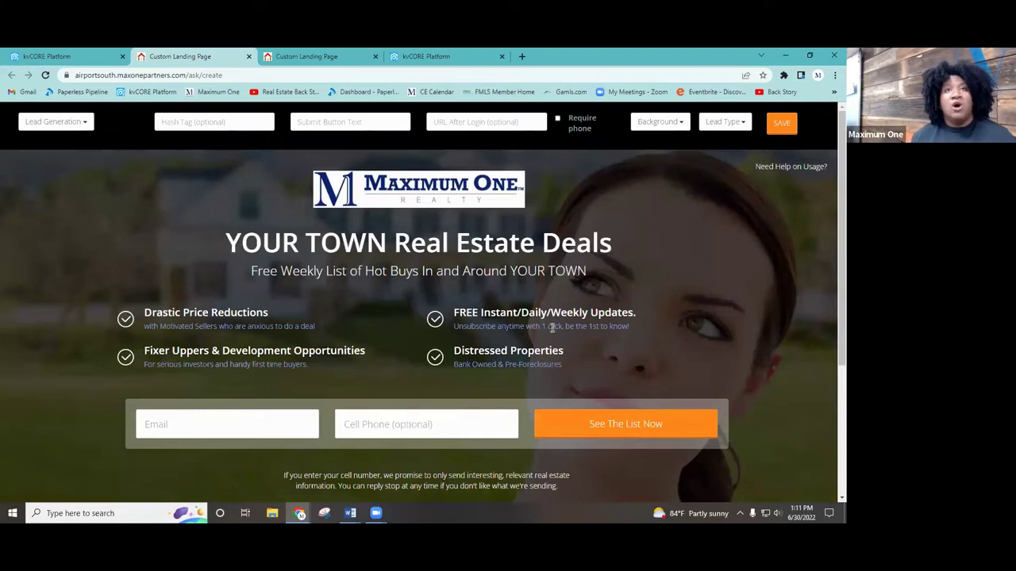
{"action": "scroll", "coordinate": [563, 357], "scroll_direction": "down", "scroll_amount": 3}
{"action": "scroll", "coordinate": [322, 355], "scroll_direction": "up", "scroll_amount": 3}
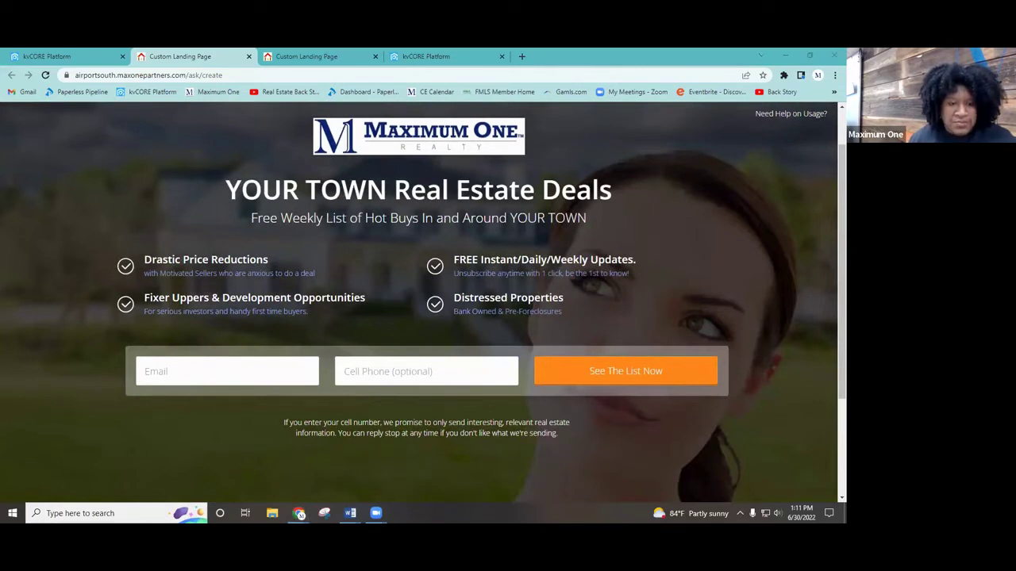
Step: Switch to the Word notes on landing and squeeze pages, consult them and return to the landing page builder
{"action": "key", "text": "alt+Tab"}
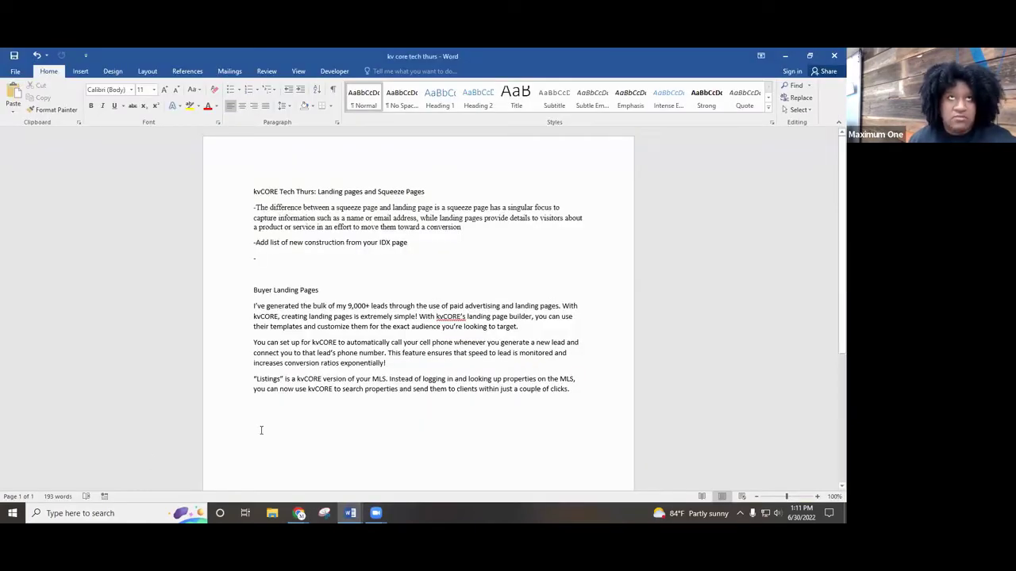
{"action": "key", "text": "alt+Tab"}
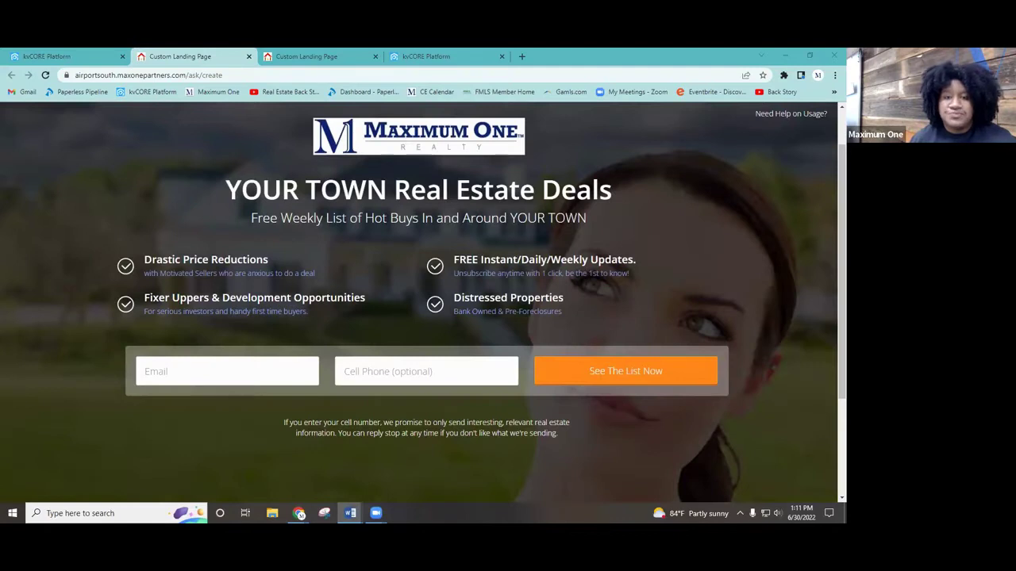
{"action": "key", "text": "alt+Tab"}
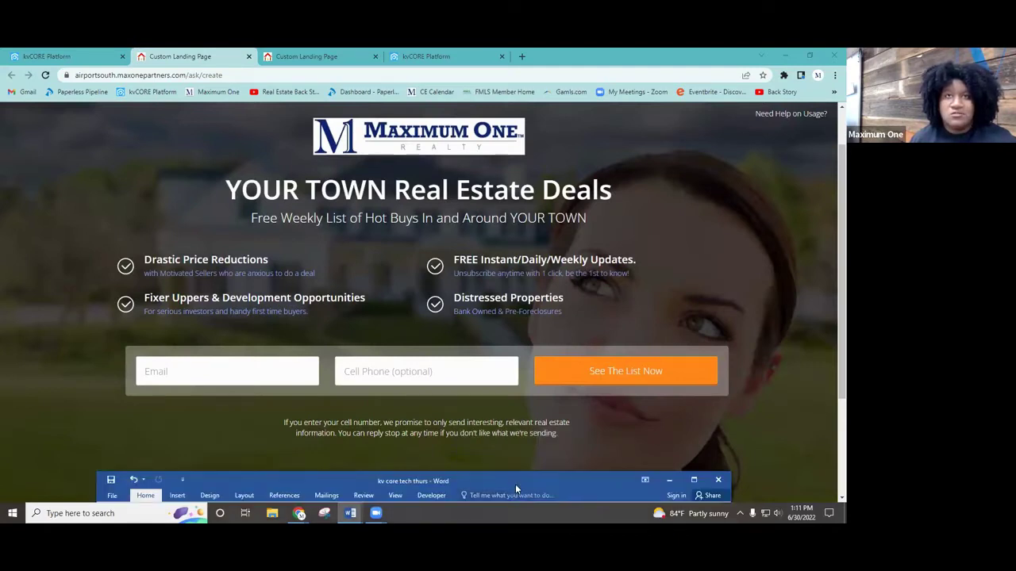
{"action": "key", "text": "alt+Tab"}
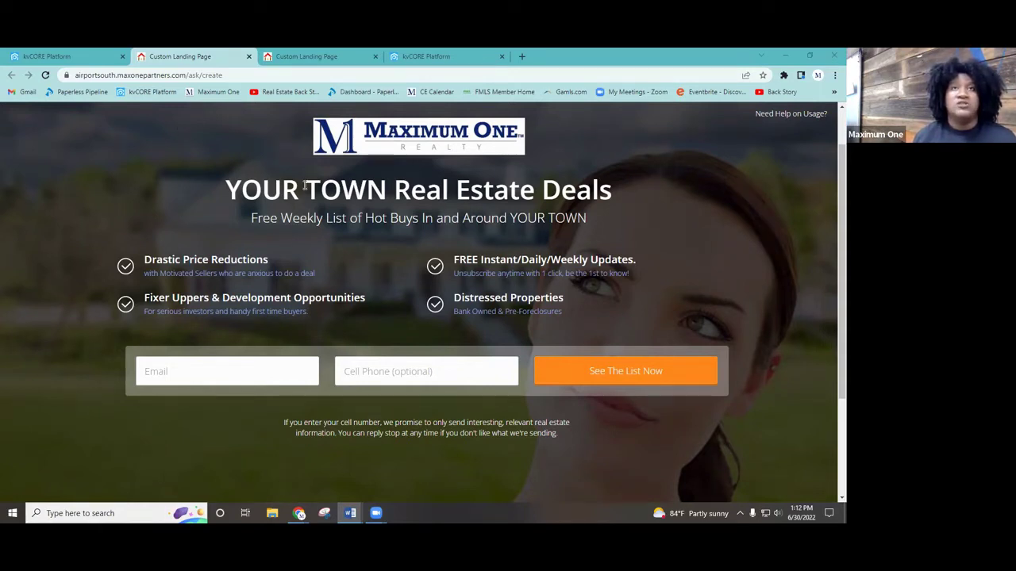
Step: Examine the landing page type options available besides Lead Generation
{"action": "scroll", "coordinate": [501, 292], "scroll_direction": "up", "scroll_amount": 1}
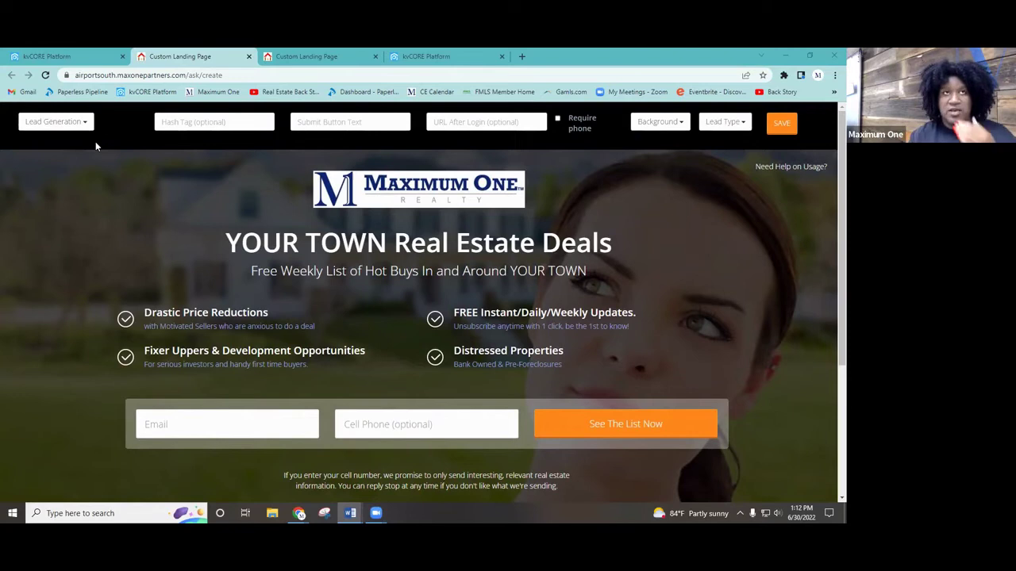
{"action": "left_click", "coordinate": [61, 125]}
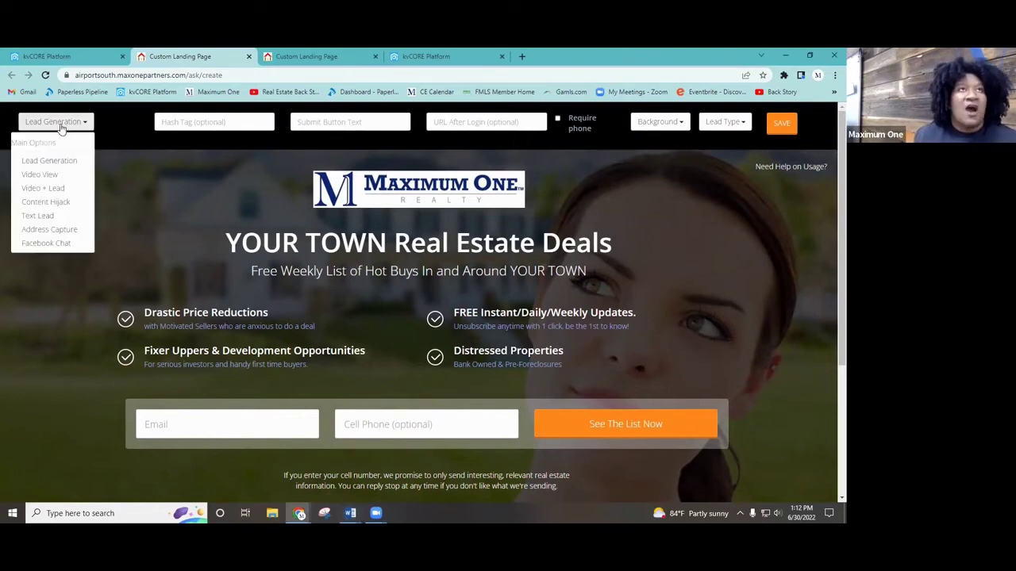
{"action": "left_click", "coordinate": [92, 119]}
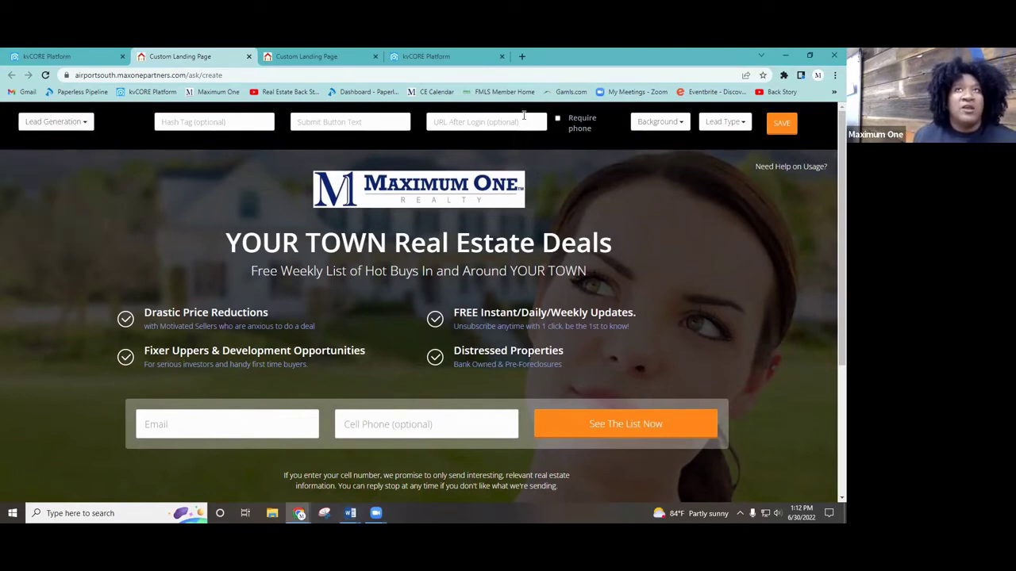
{"action": "left_click", "coordinate": [53, 123]}
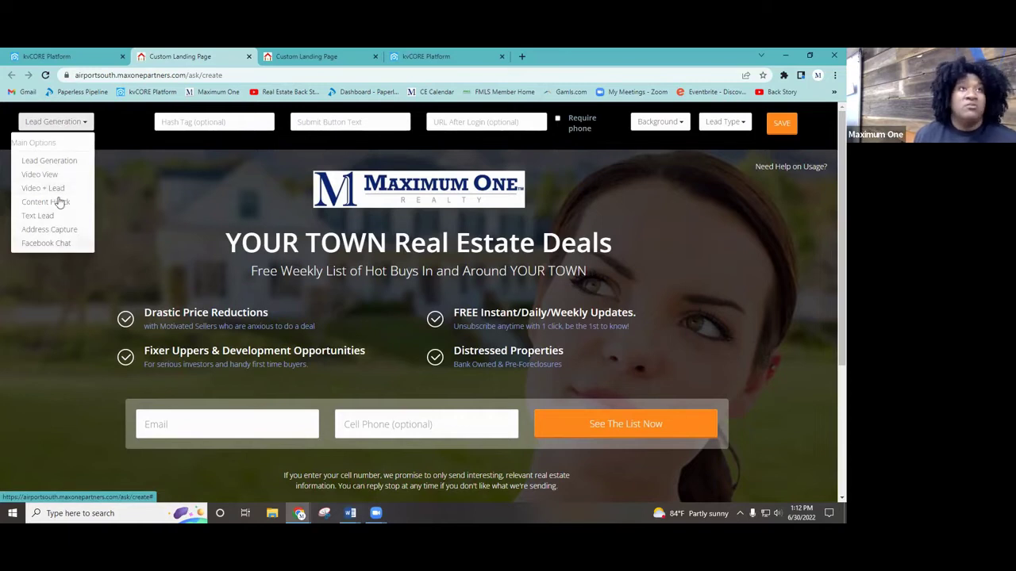
Step: Choose Lead Generation as the landing page type and set its hashtag to "newconstruction"
{"action": "left_click", "coordinate": [49, 162]}
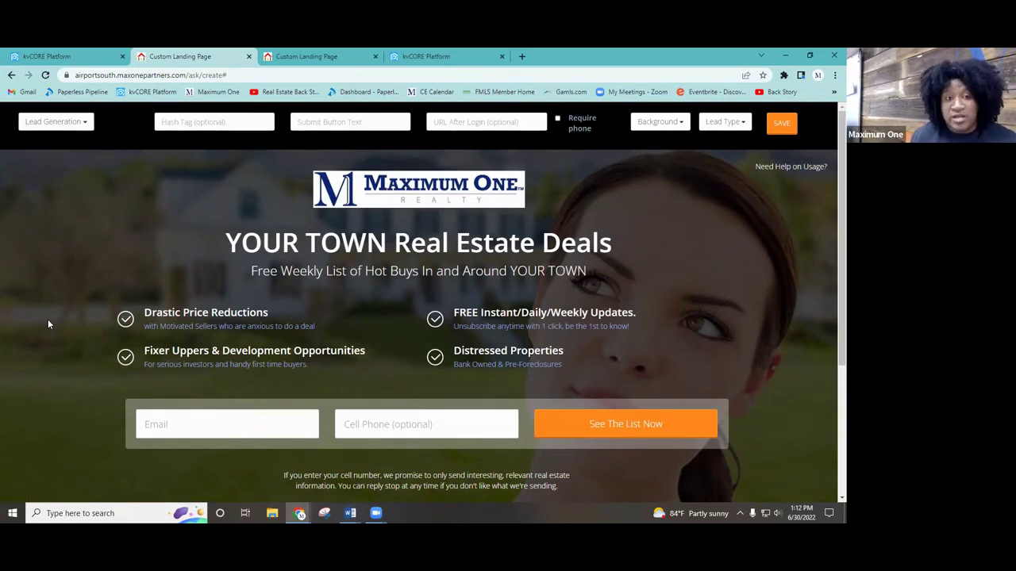
{"action": "left_click", "coordinate": [220, 121]}
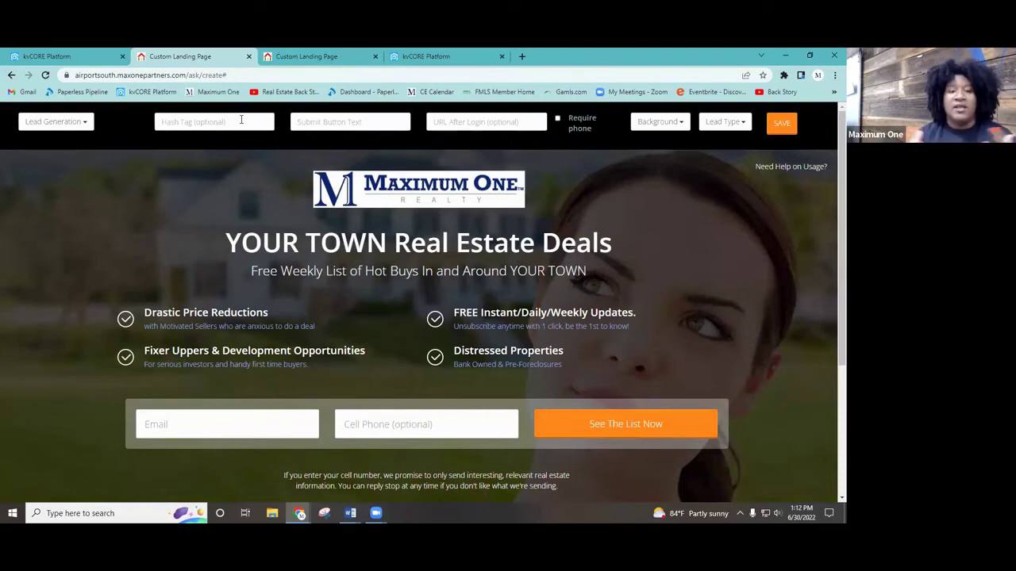
{"action": "type", "text": "rewcom"}
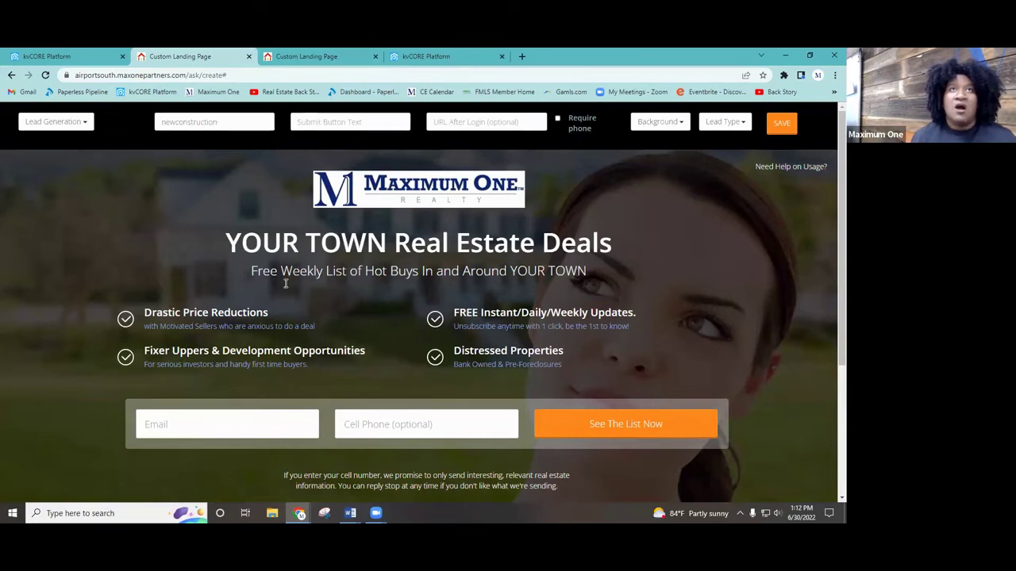
{"action": "scroll", "coordinate": [644, 390], "scroll_direction": "down", "scroll_amount": 1}
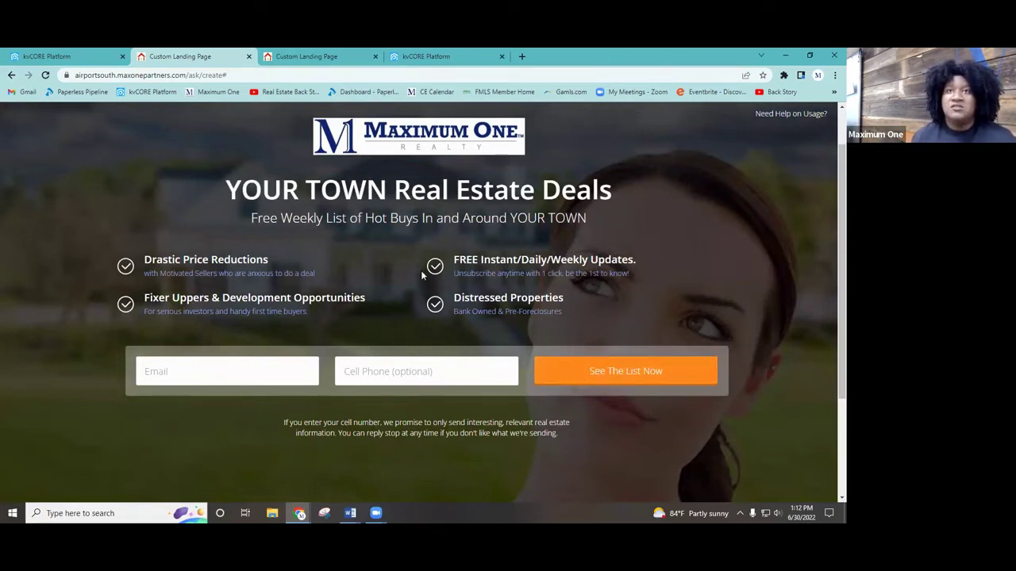
{"action": "scroll", "coordinate": [212, 188], "scroll_direction": "up", "scroll_amount": 1}
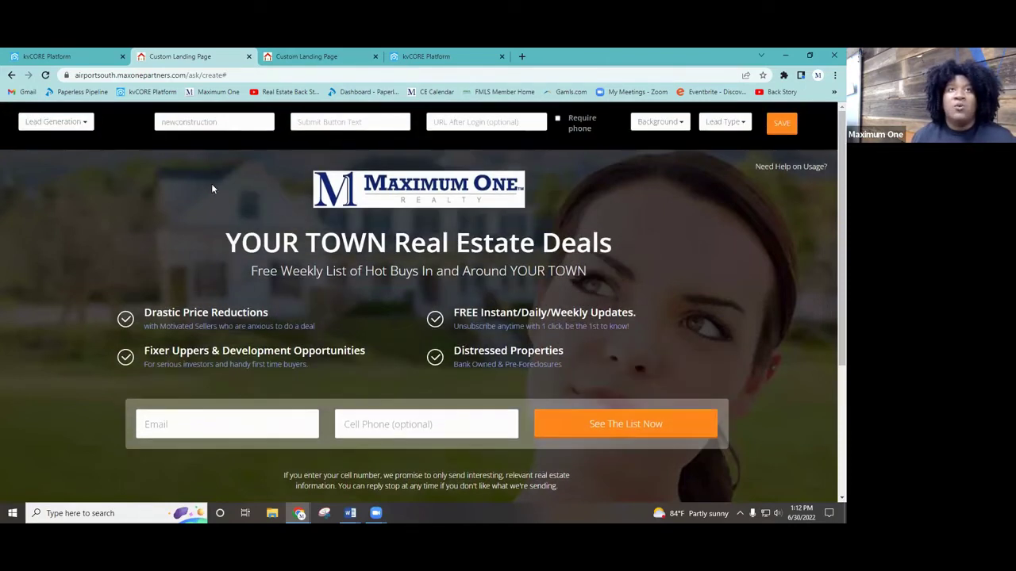
Step: Set the landing page's submit button text to "See Lists of New Construction"
{"action": "left_click", "coordinate": [344, 121]}
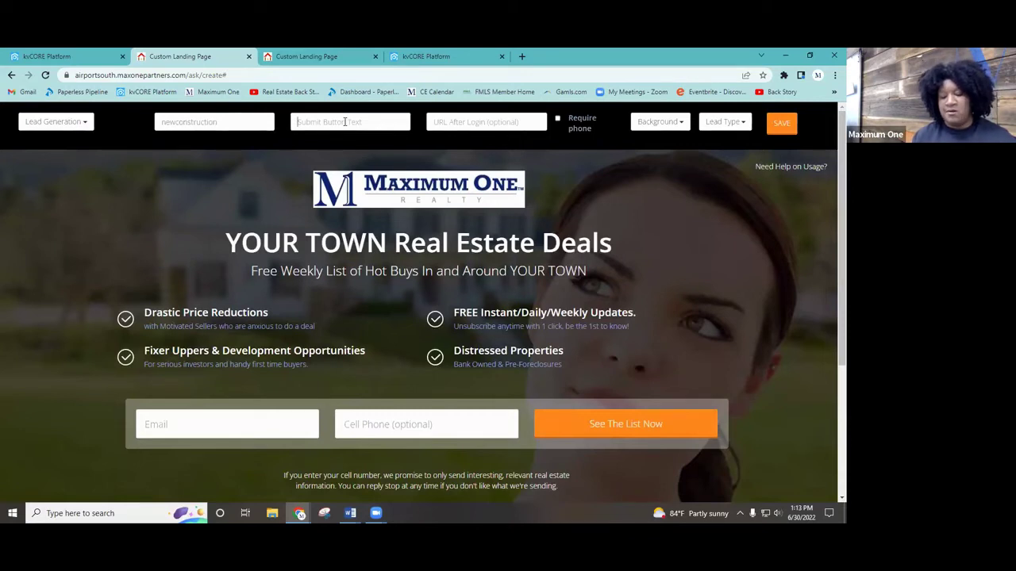
{"action": "type", "text": "SE"}
{"action": "key", "text": "BackSpace"}
{"action": "type", "text": "e"}
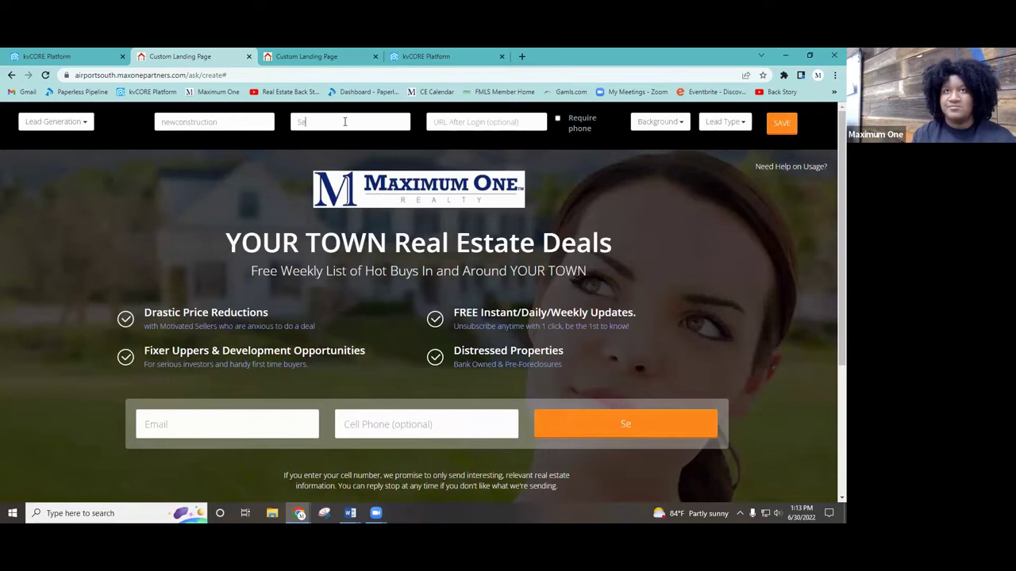
{"action": "type", "text": "e Lists"}
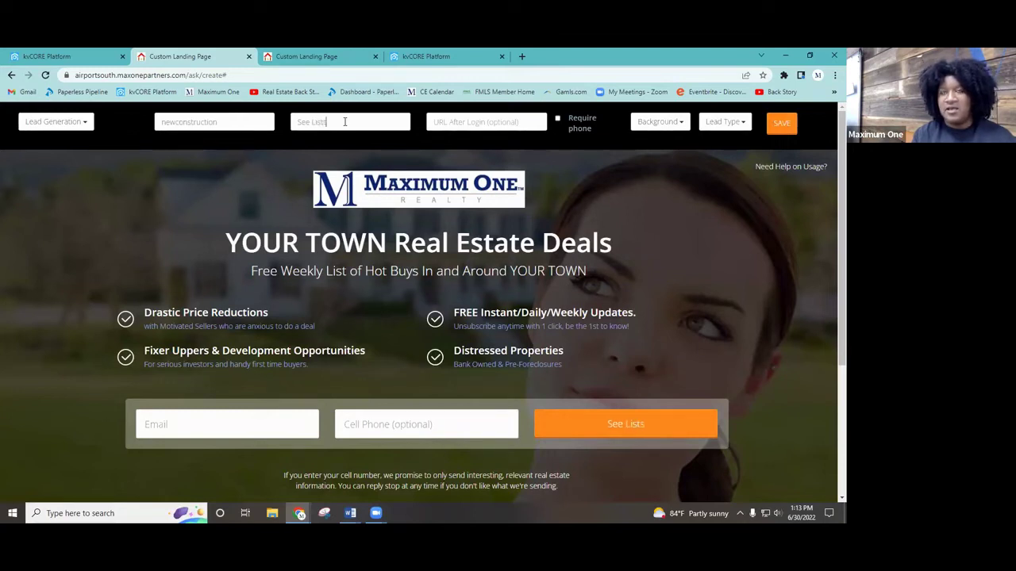
{"action": "type", "text": " of"}
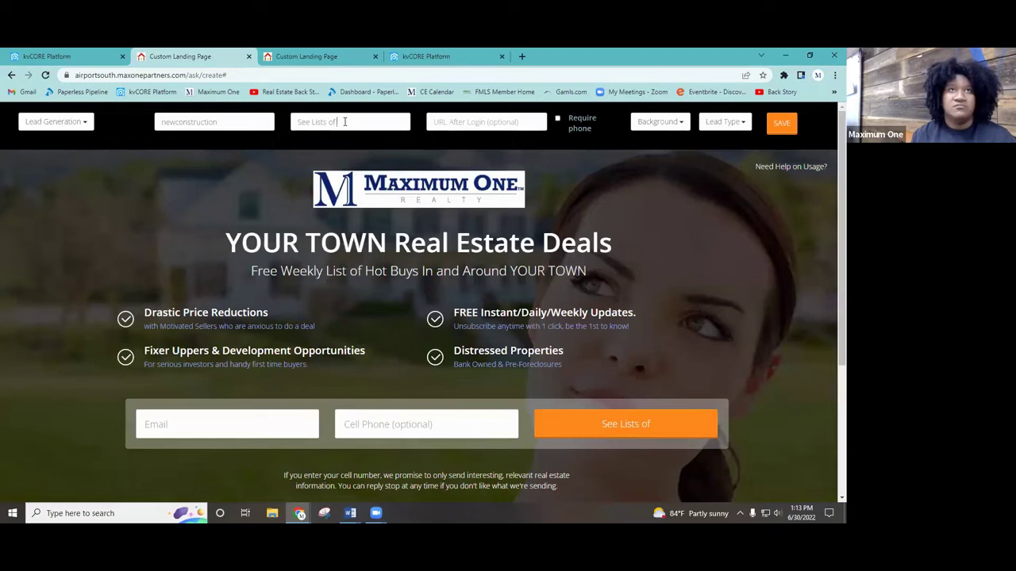
{"action": "type", "text": " Ne"}
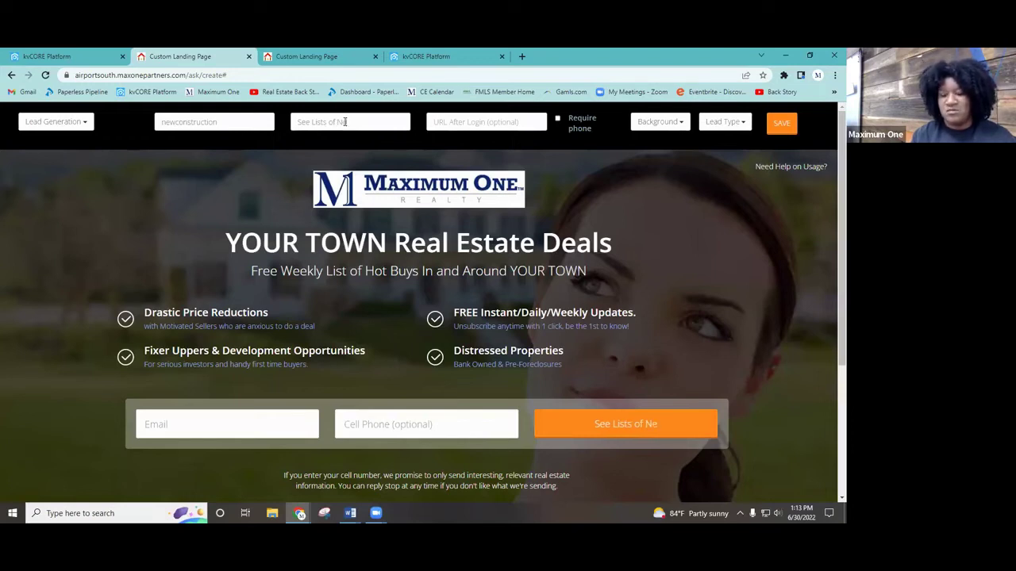
{"action": "type", "text": "w Cons"}
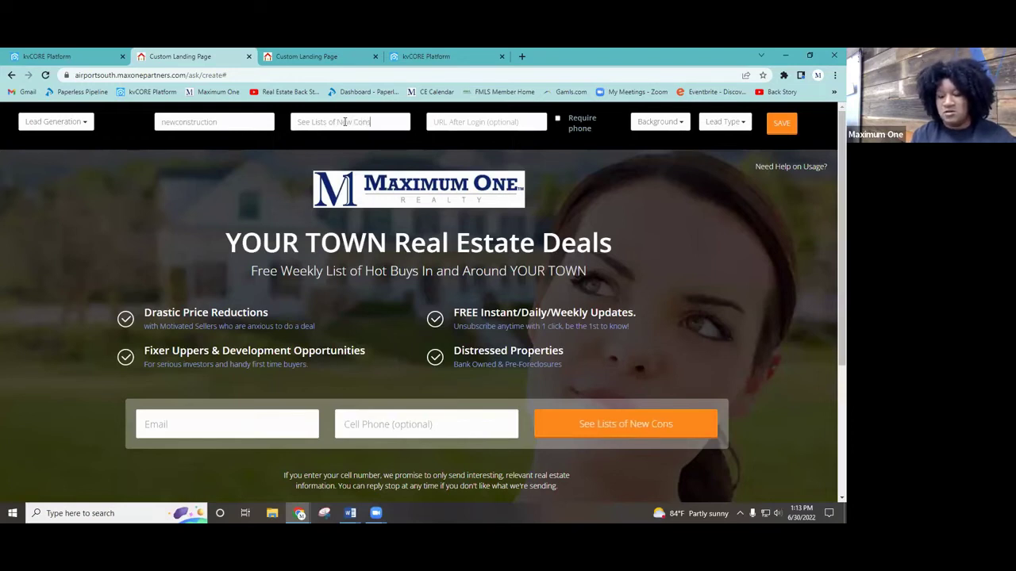
{"action": "type", "text": "truction"}
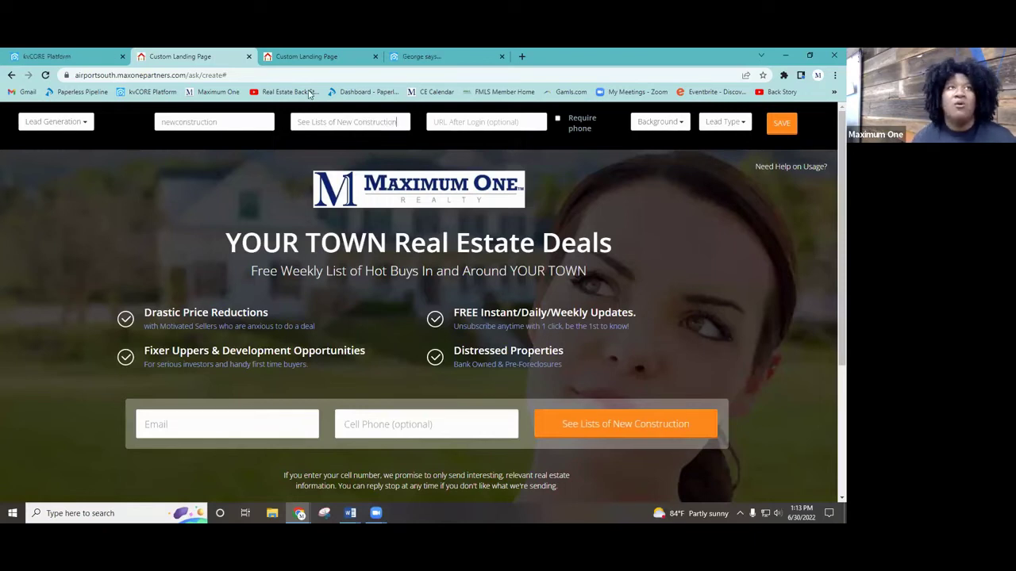
Step: Switch to the Lead Engine page and read the support chat reply about free leads, social media presence and squeeze pages
{"action": "left_click", "coordinate": [42, 57]}
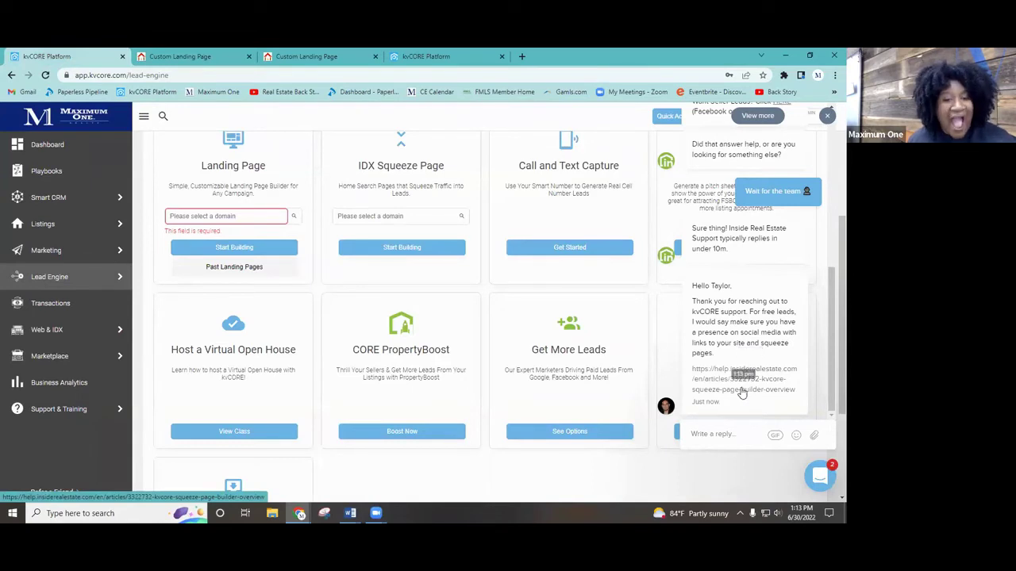
{"action": "left_click_drag", "start_coordinate": [756, 355], "coordinate": [692, 323]}
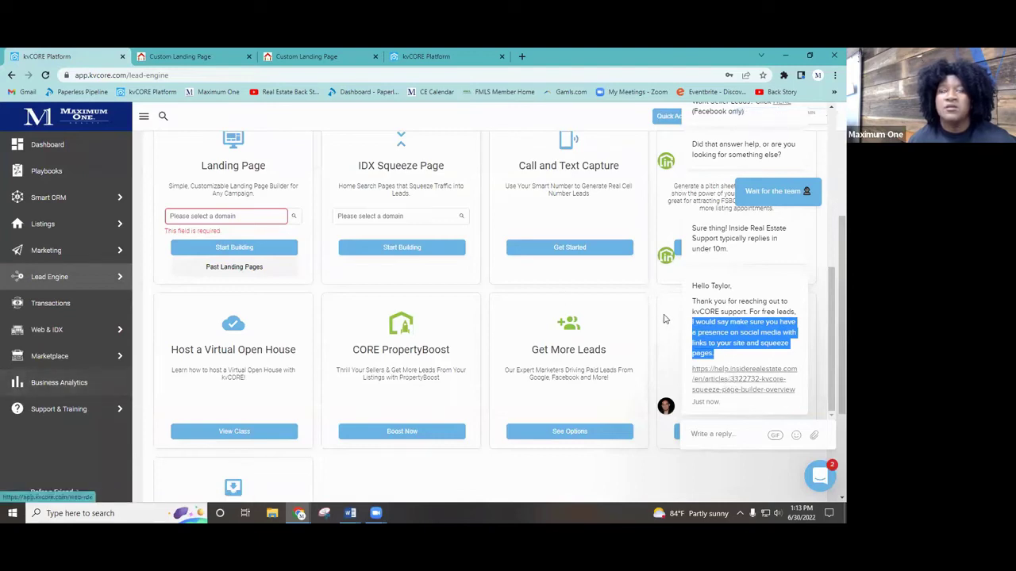
{"action": "left_click", "coordinate": [740, 357]}
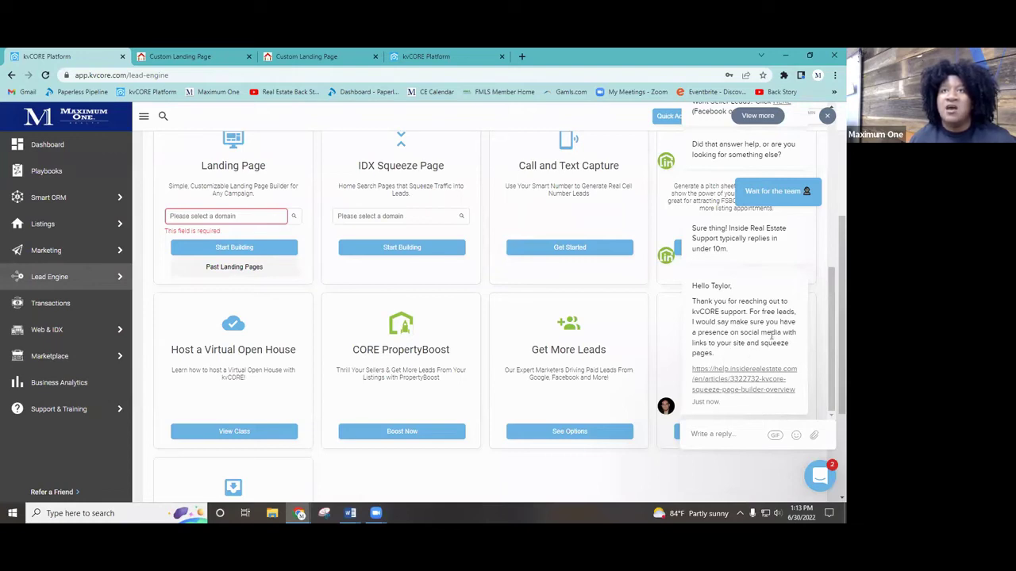
{"action": "mouse_move", "coordinate": [754, 344]}
{"action": "left_mouse_down"}
{"action": "mouse_move", "coordinate": [778, 344]}
{"action": "mouse_move", "coordinate": [782, 361]}
{"action": "mouse_move", "coordinate": [768, 357]}
{"action": "left_mouse_up"}
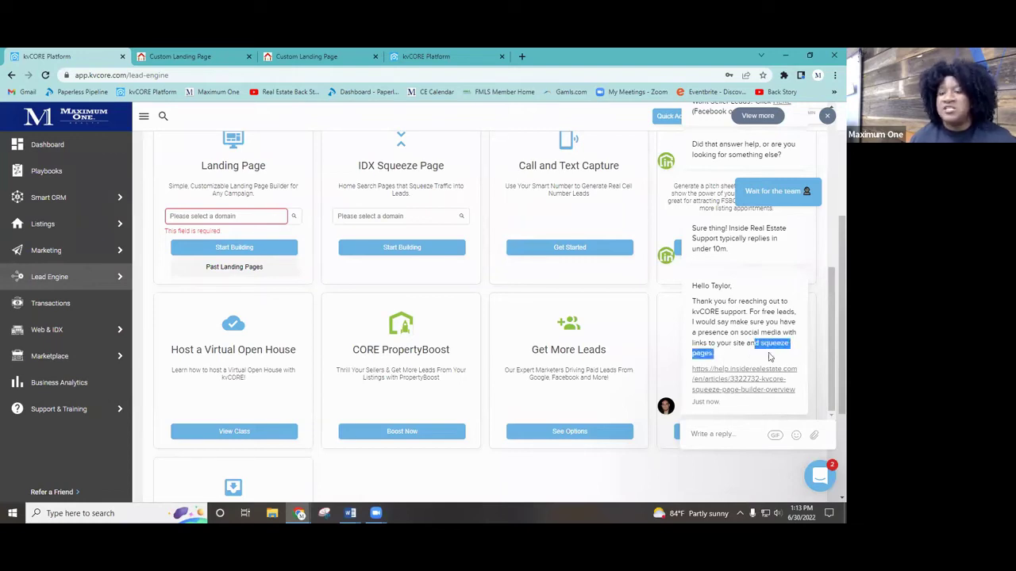
{"action": "left_click", "coordinate": [758, 355]}
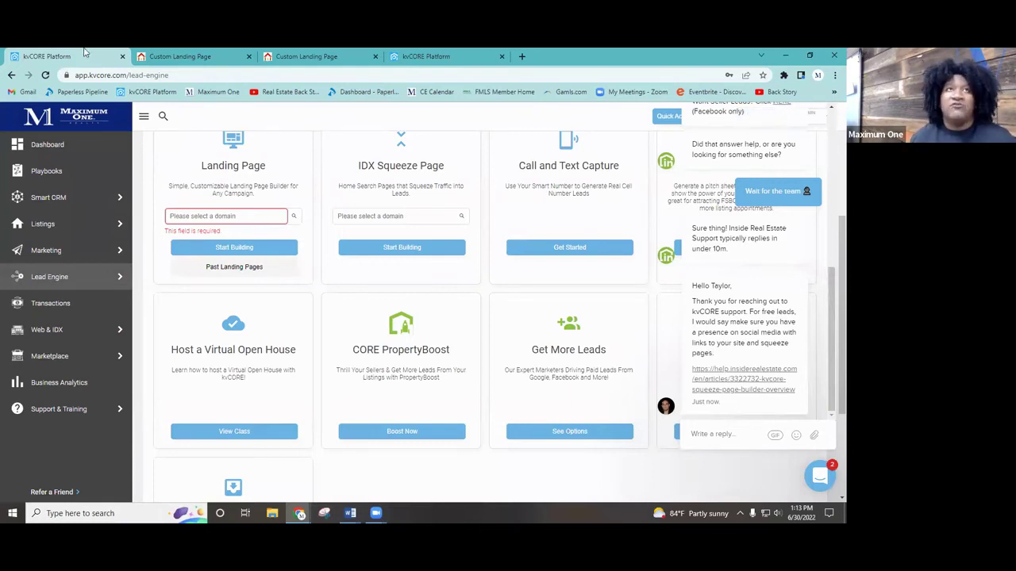
Step: Return to the "YOUR TOWN Real Estate Deals" page and clear its submit button text
{"action": "left_click", "coordinate": [179, 56]}
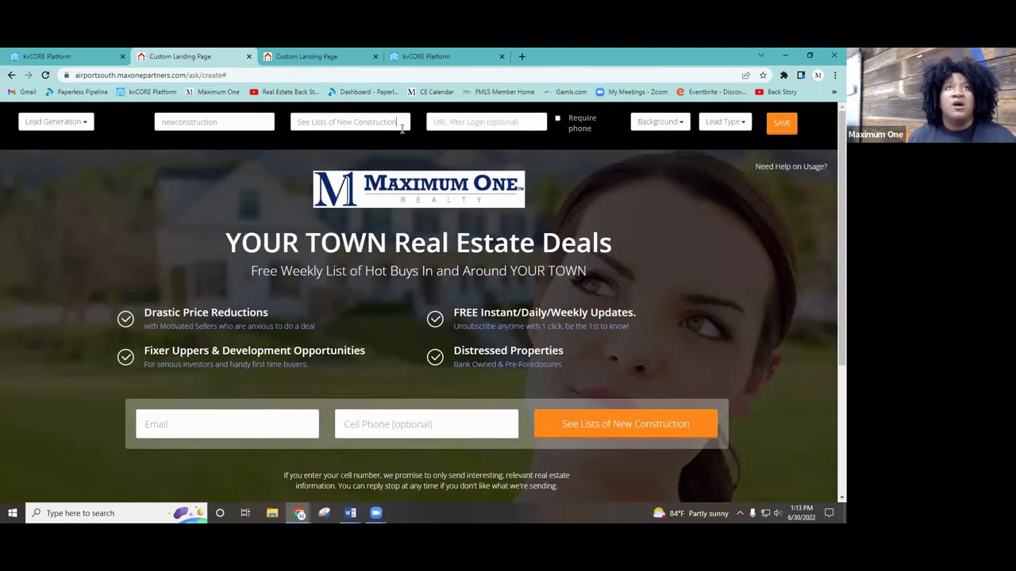
{"action": "left_click_drag", "start_coordinate": [397, 123], "coordinate": [271, 121]}
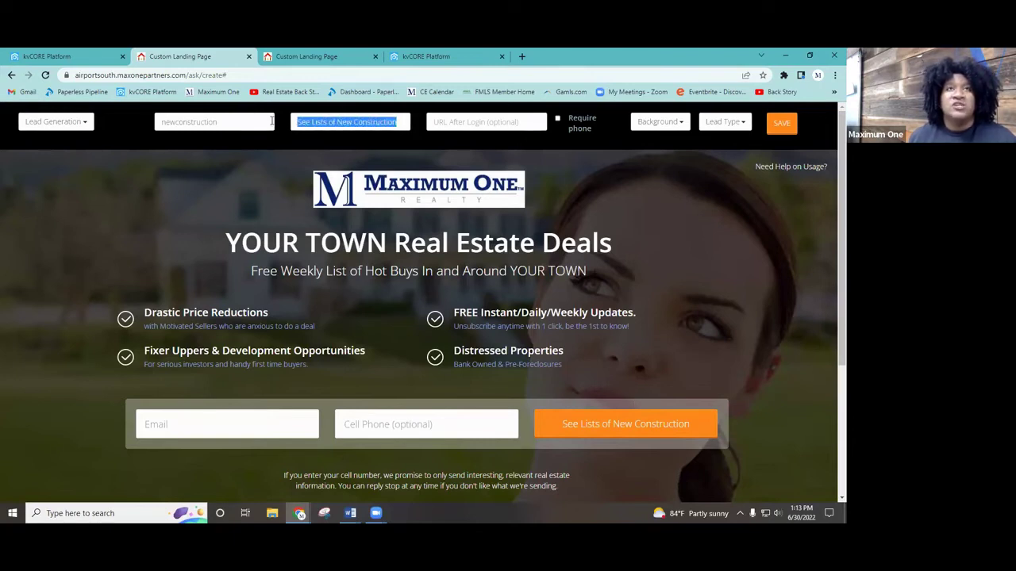
{"action": "key", "text": "BackSpace"}
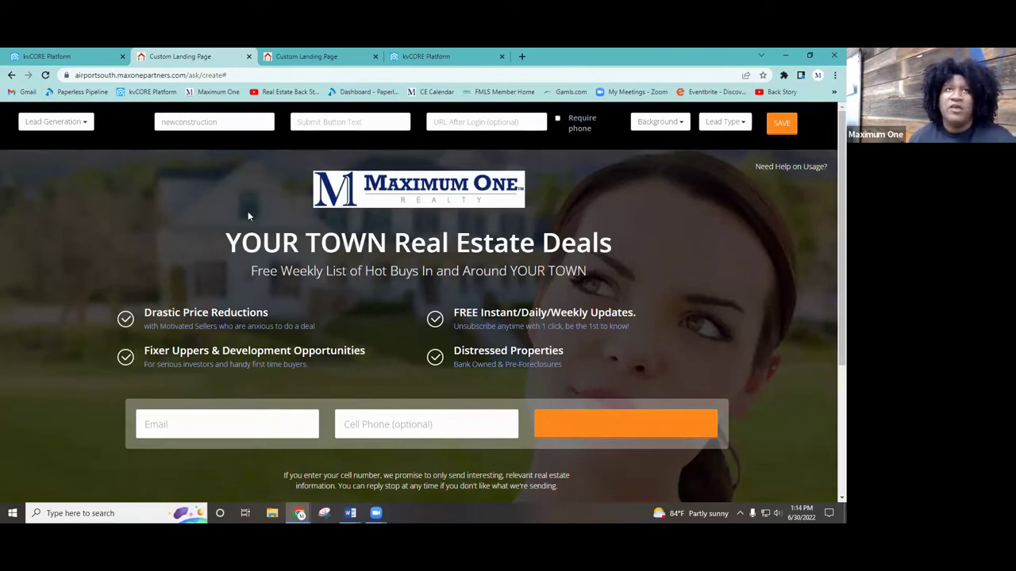
Step: Compare the draft with the prepared New Construction landing page for Henry County, checking its submit button wording
{"action": "left_click", "coordinate": [291, 57]}
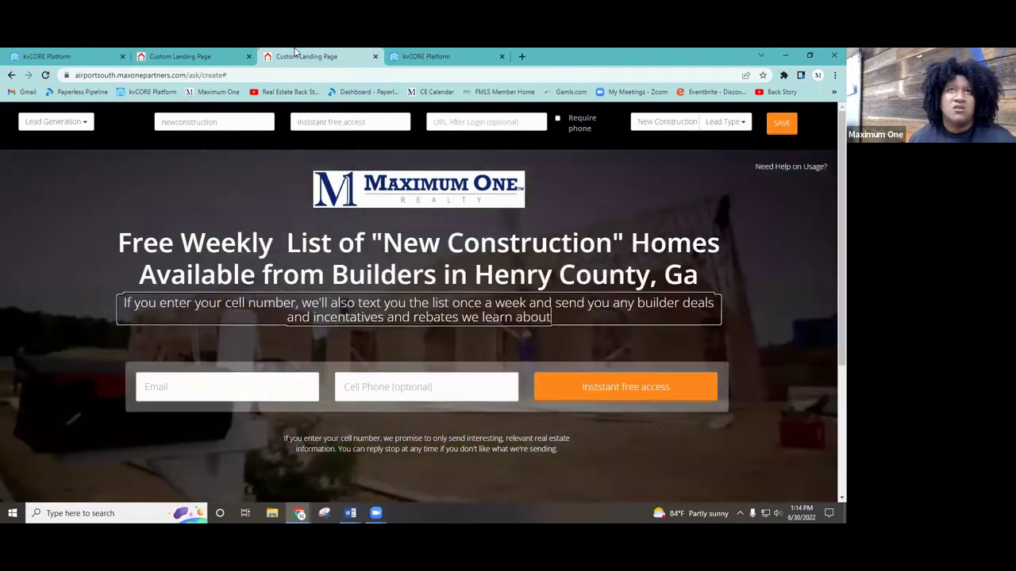
{"action": "left_click", "coordinate": [220, 52]}
{"action": "left_click", "coordinate": [340, 119]}
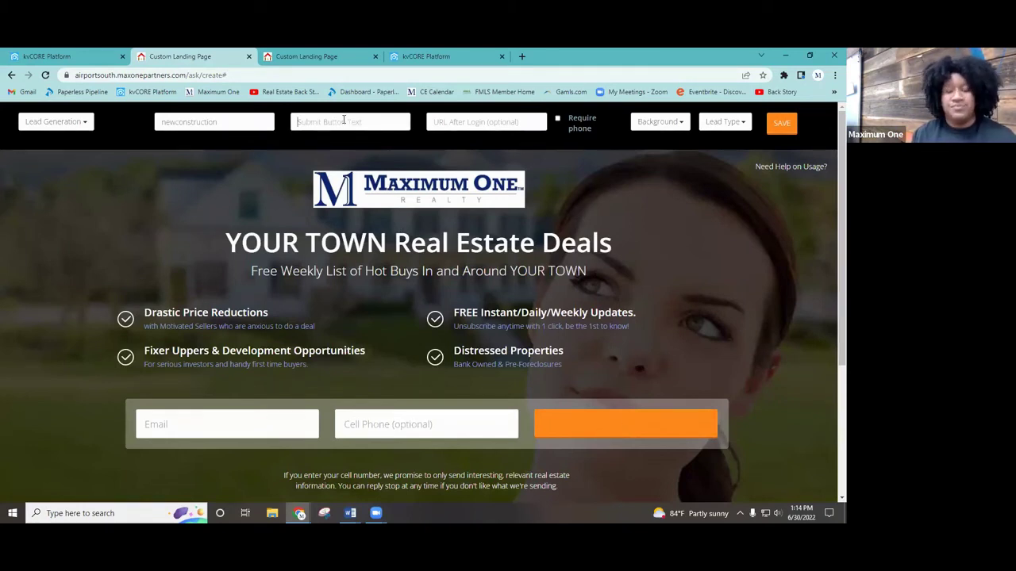
{"action": "left_click", "coordinate": [317, 56]}
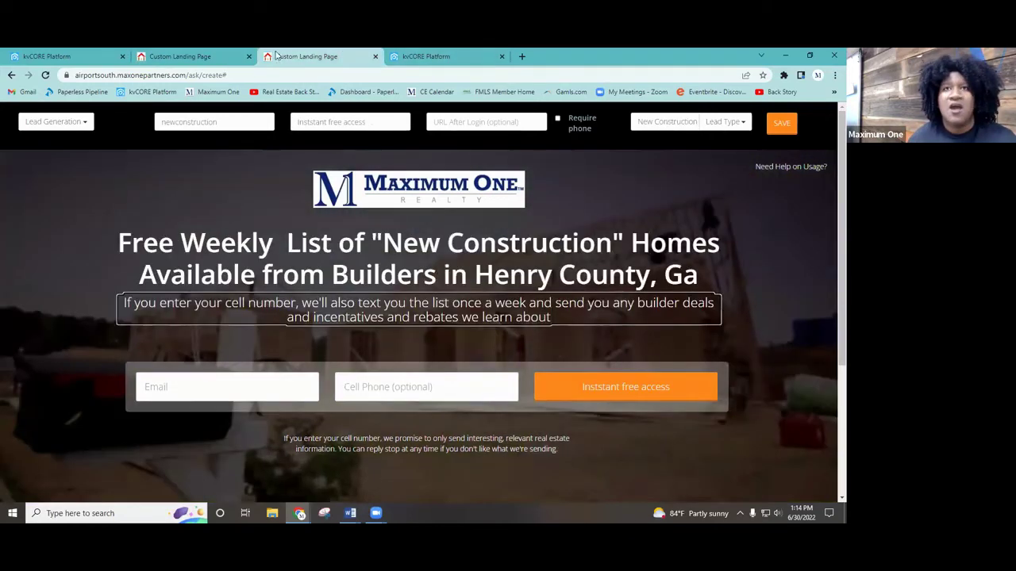
Step: Set the submit button text of the "YOUR TOWN Real Estate Deals" page to "Get Free Access"
{"action": "left_click", "coordinate": [183, 54]}
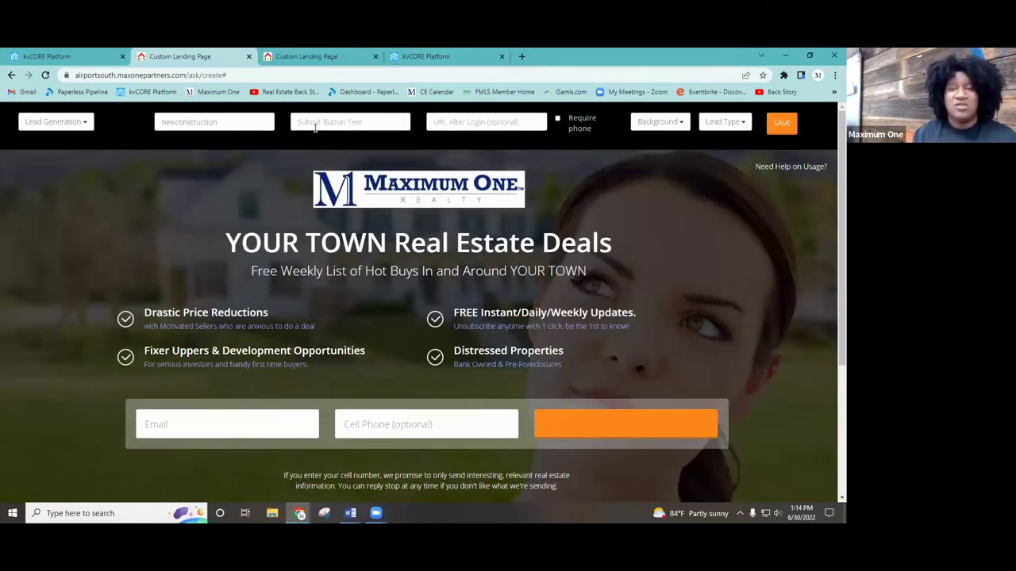
{"action": "type", "text": "F"}
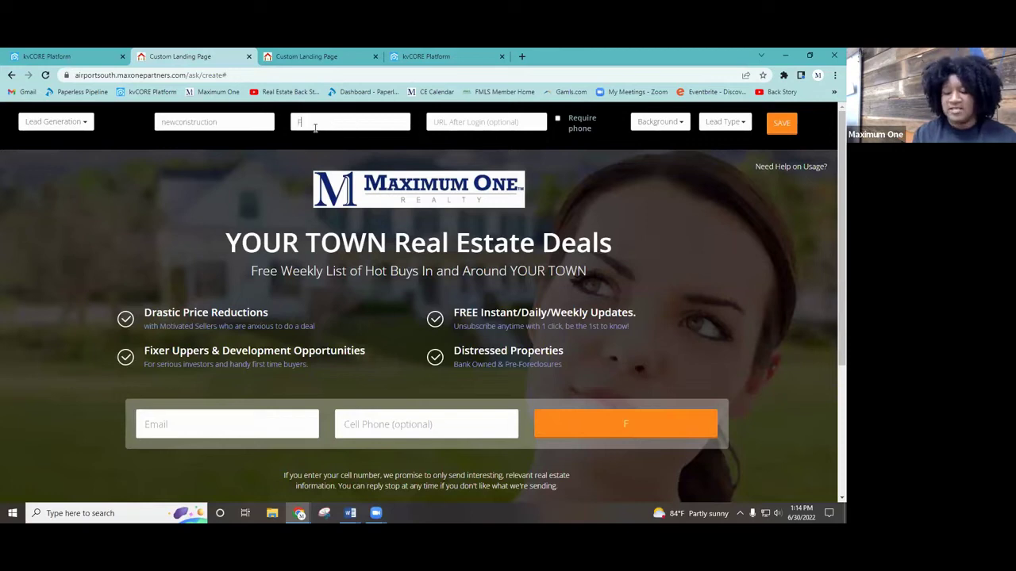
{"action": "type", "text": "r"}
{"action": "key", "text": "BackSpace"}
{"action": "key", "text": "BackSpace"}
{"action": "type", "text": "Get"}
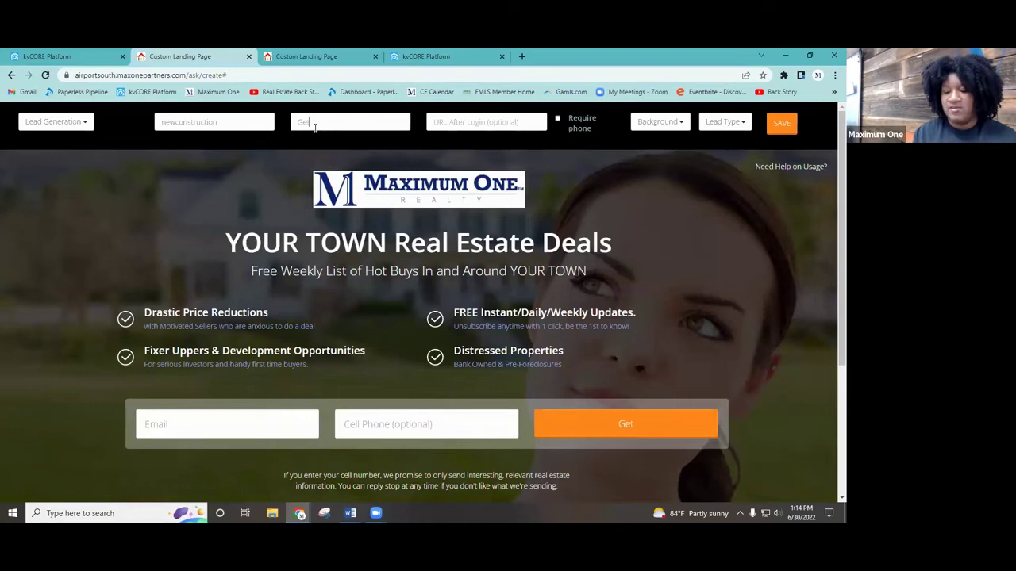
{"action": "type", "text": " Free Ac"}
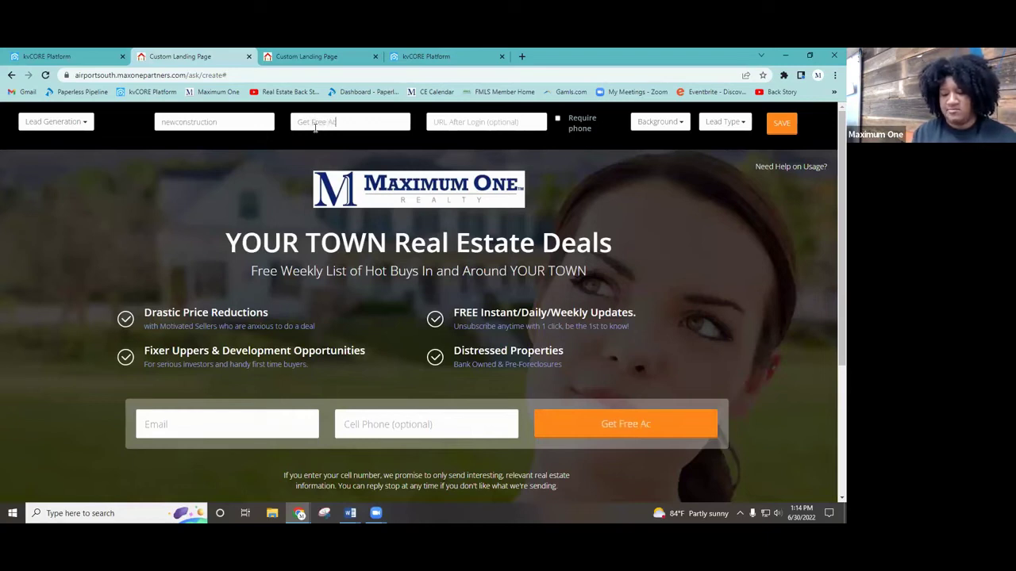
{"action": "type", "text": "cess"}
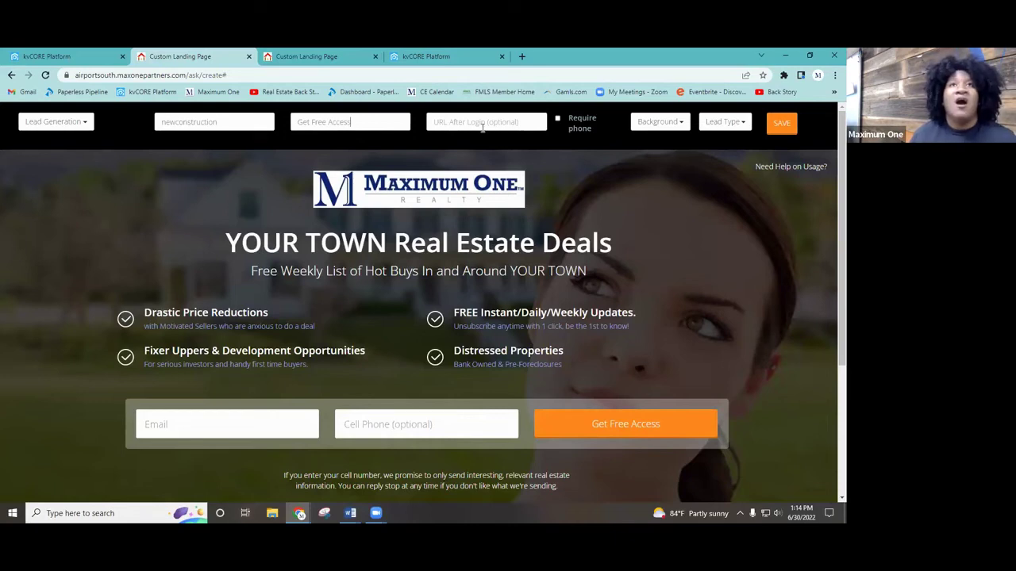
Step: Go to the optional URL After Login setting, then try the Require phone option and leave it off
{"action": "left_click", "coordinate": [458, 121]}
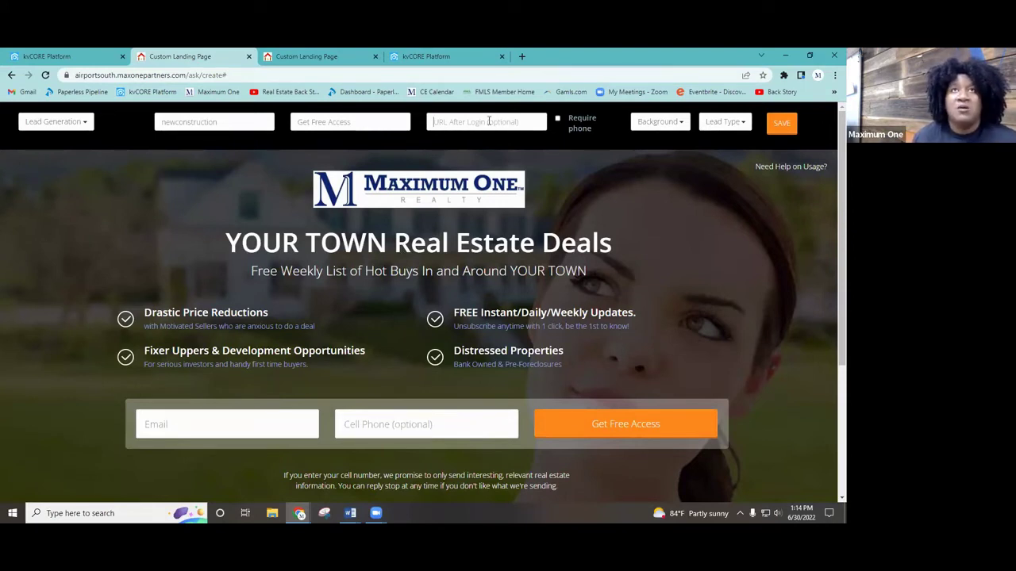
{"action": "left_click", "coordinate": [558, 119]}
{"action": "left_click", "coordinate": [558, 119]}
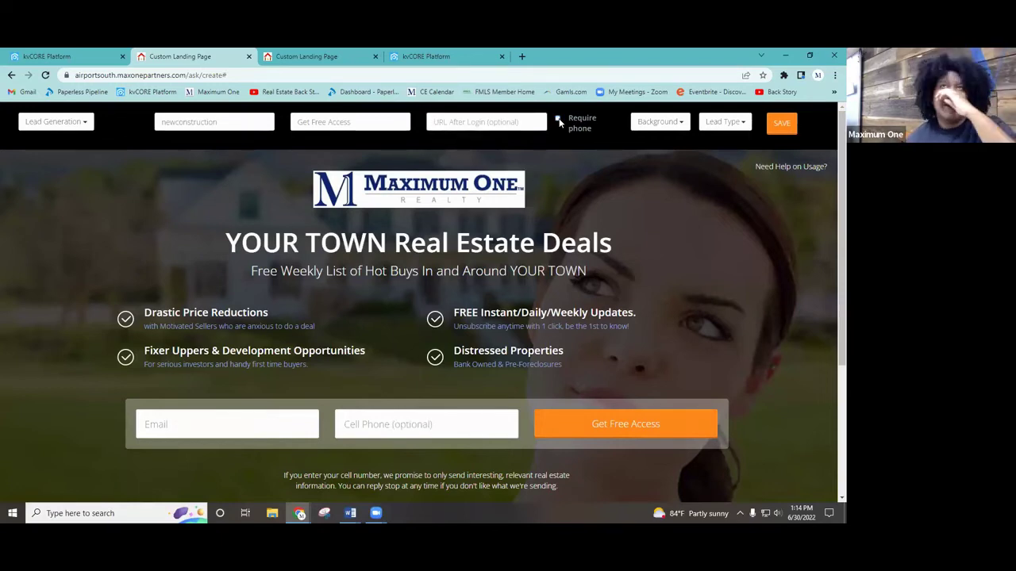
{"action": "left_click", "coordinate": [558, 119]}
{"action": "left_click", "coordinate": [558, 119]}
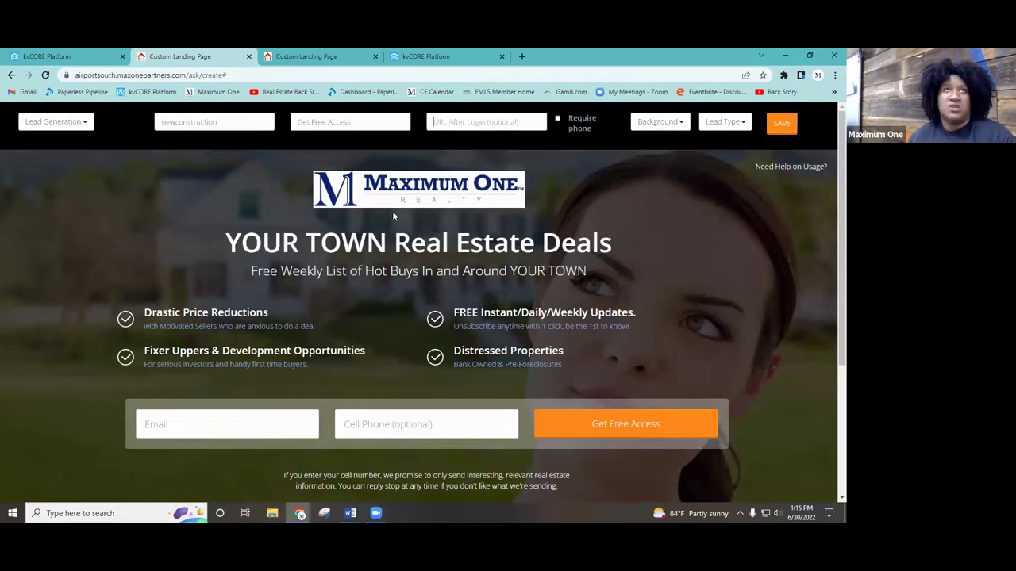
Step: Open the Lead Engine's squeeze page builder in the separate kvCORE tab and review its search criteria, page configuration and link settings
{"action": "left_click", "coordinate": [444, 56]}
{"action": "left_click", "coordinate": [310, 77]}
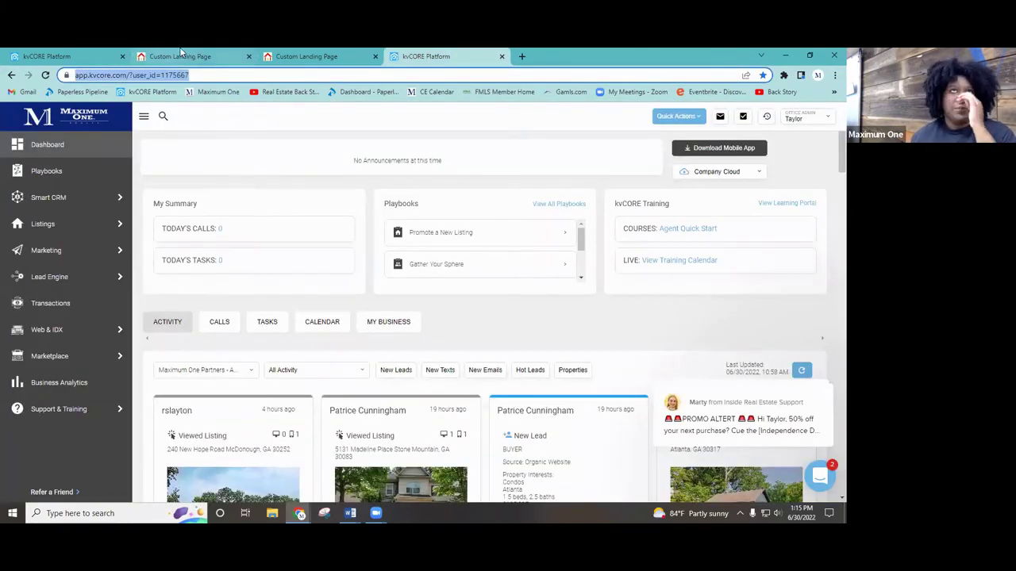
{"action": "mouse_move", "coordinate": [47, 254]}
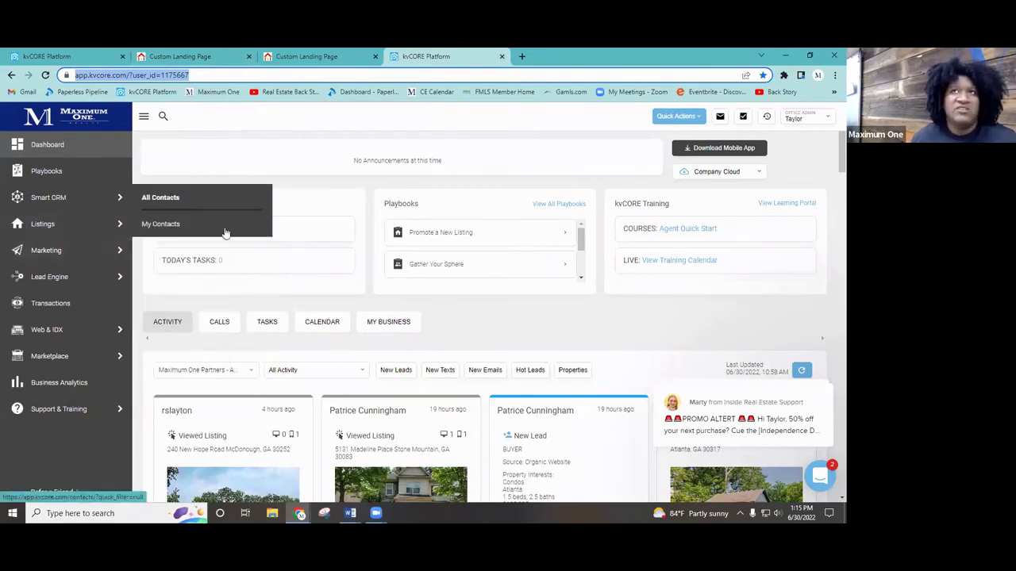
{"action": "mouse_move", "coordinate": [91, 203]}
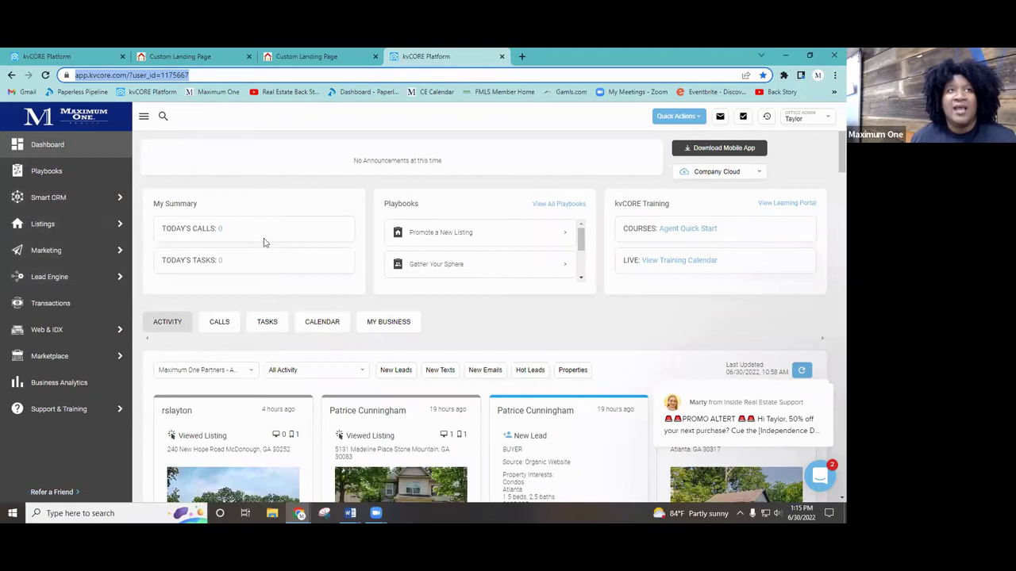
{"action": "mouse_move", "coordinate": [95, 277]}
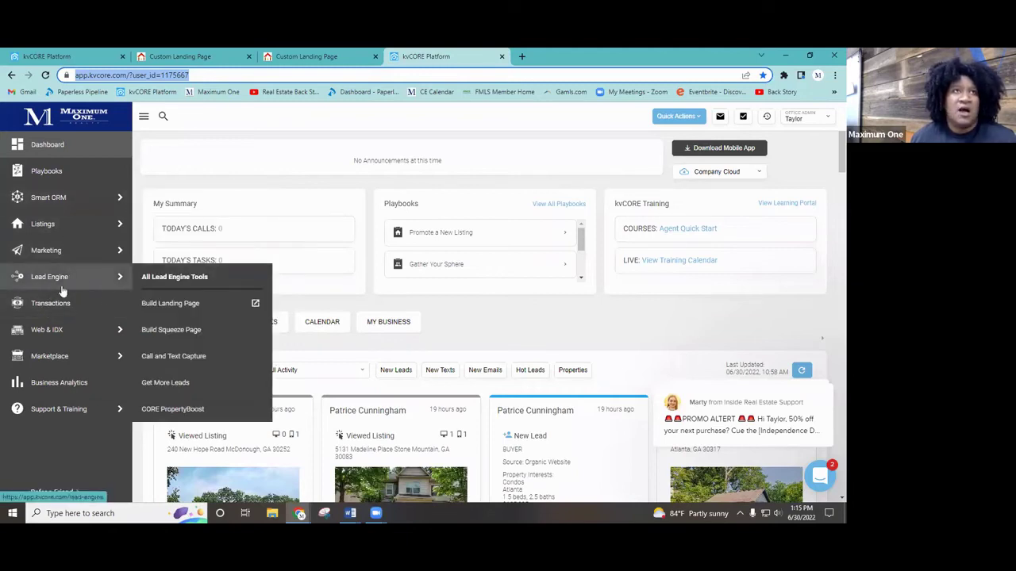
{"action": "left_click", "coordinate": [190, 330]}
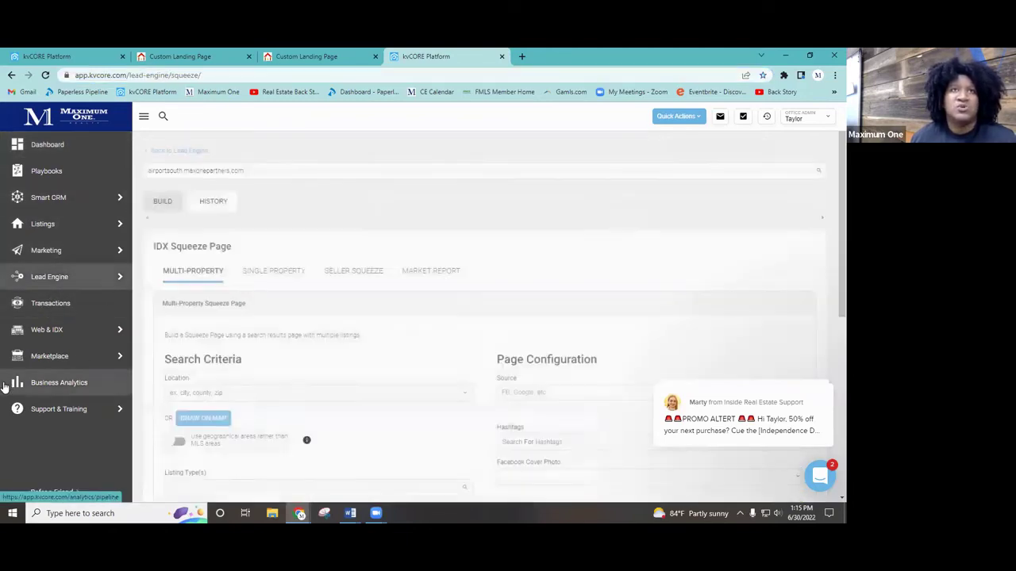
{"action": "scroll", "coordinate": [277, 236], "scroll_direction": "down", "scroll_amount": 2}
{"action": "scroll", "coordinate": [277, 236], "scroll_direction": "down", "scroll_amount": 1}
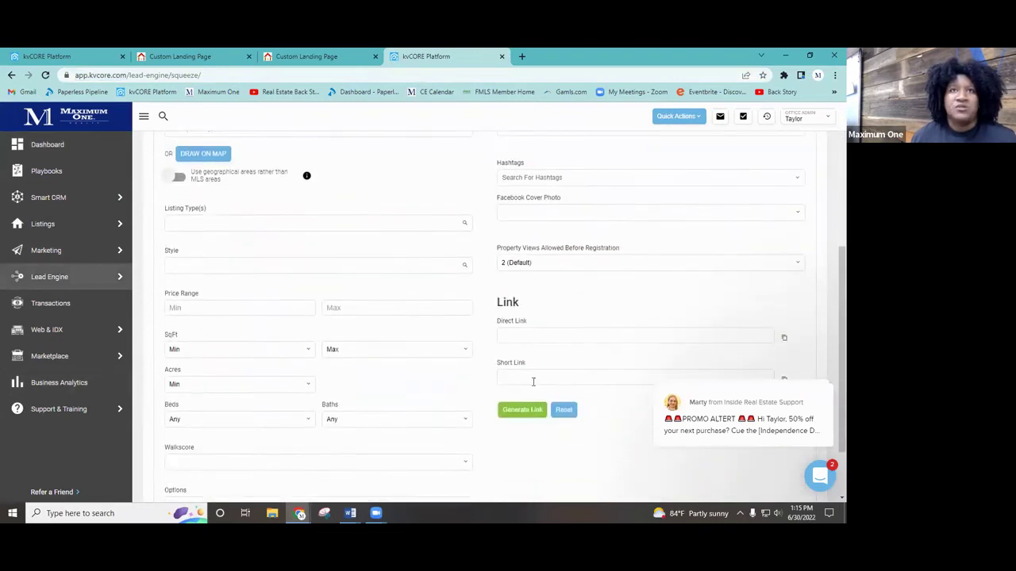
{"action": "scroll", "coordinate": [204, 238], "scroll_direction": "down", "scroll_amount": 1}
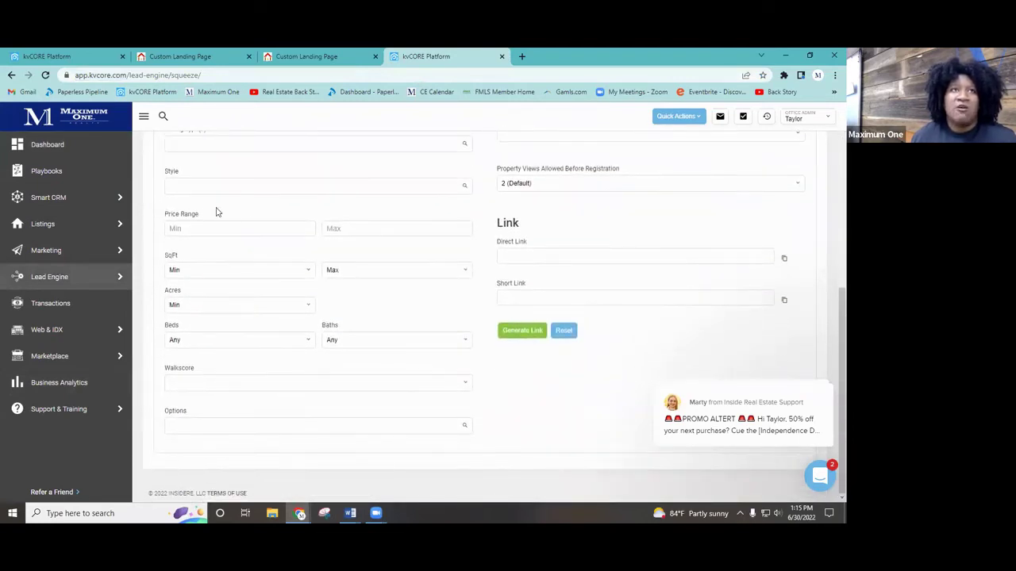
{"action": "scroll", "coordinate": [196, 240], "scroll_direction": "up", "scroll_amount": 1}
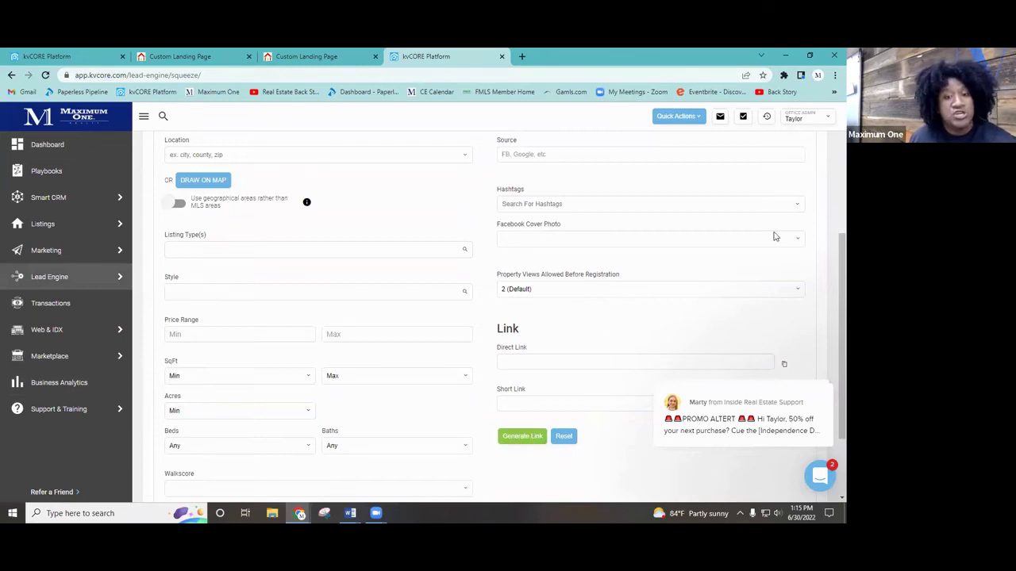
Step: Return to the landing page draft and review its URL After Login and "newconstruction" name fields alongside the Lead Engine tools
{"action": "left_click", "coordinate": [44, 56]}
{"action": "left_click", "coordinate": [181, 56]}
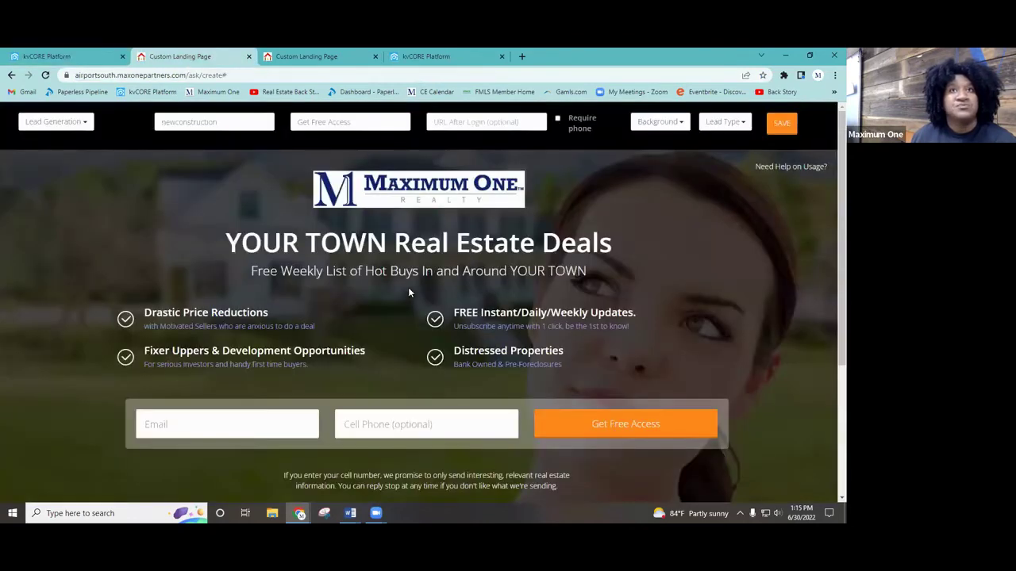
{"action": "left_click", "coordinate": [471, 125]}
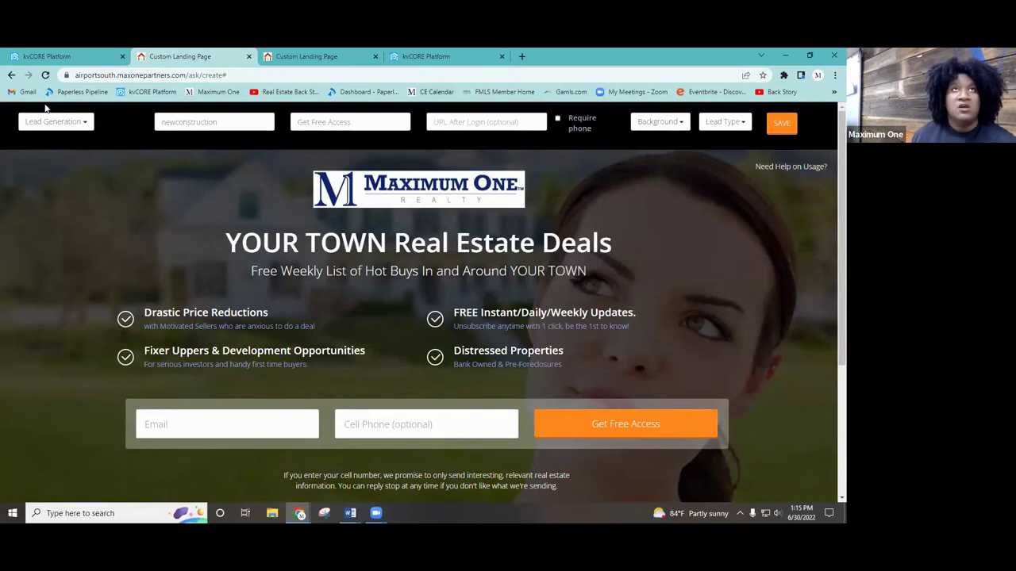
{"action": "left_click_drag", "start_coordinate": [165, 121], "coordinate": [236, 119]}
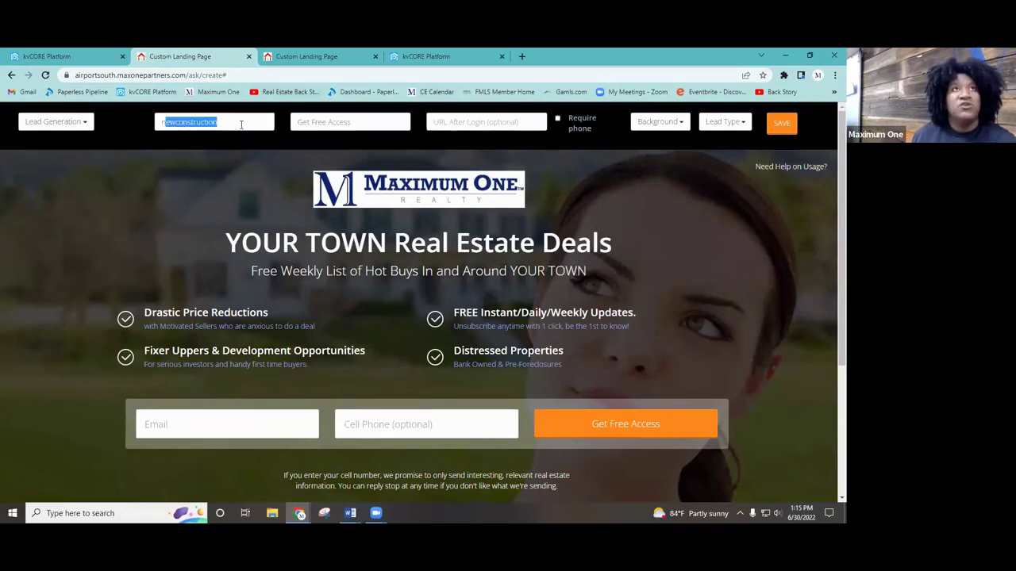
{"action": "left_click", "coordinate": [241, 125]}
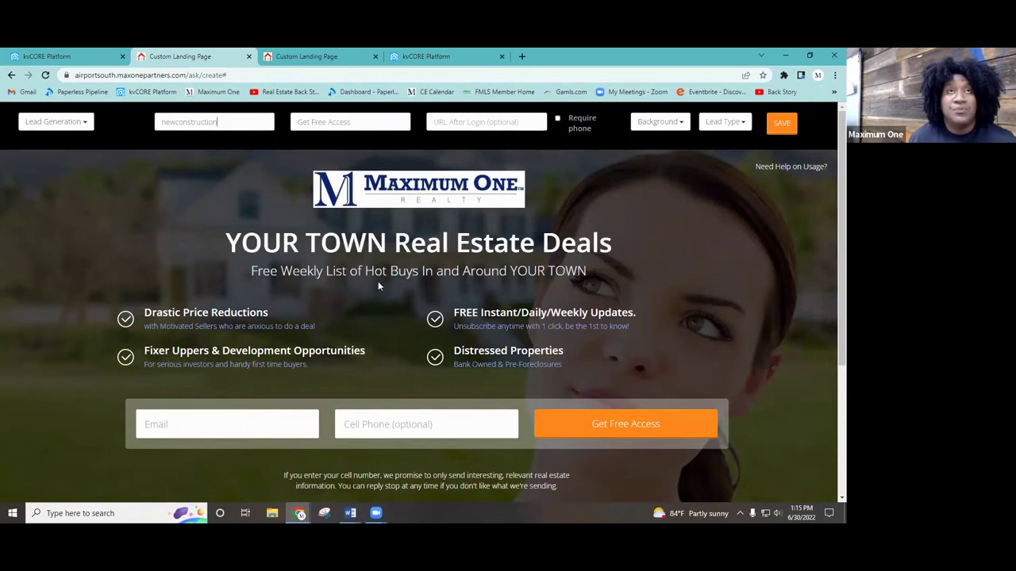
{"action": "left_click", "coordinate": [62, 52]}
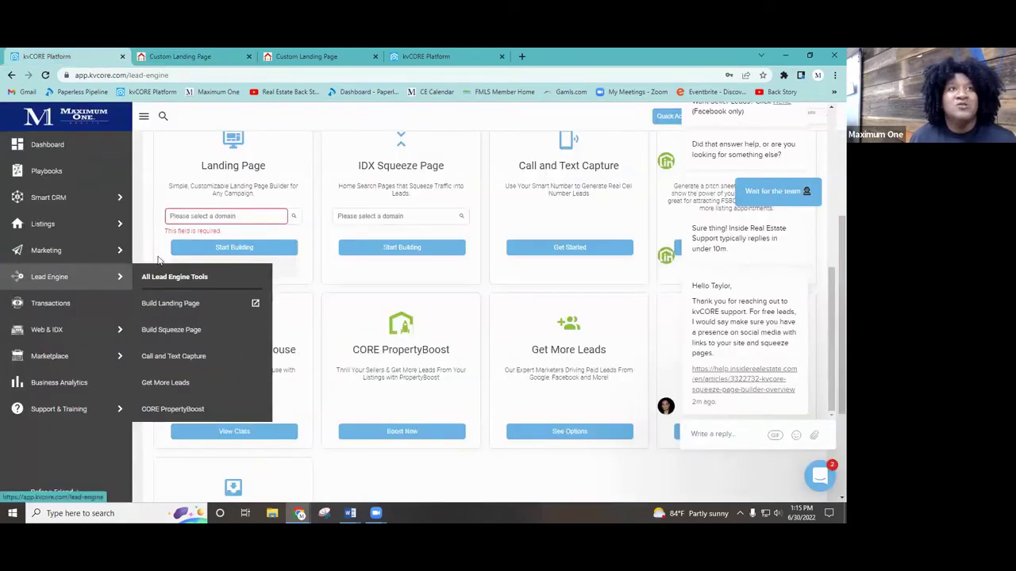
{"action": "left_click", "coordinate": [176, 53]}
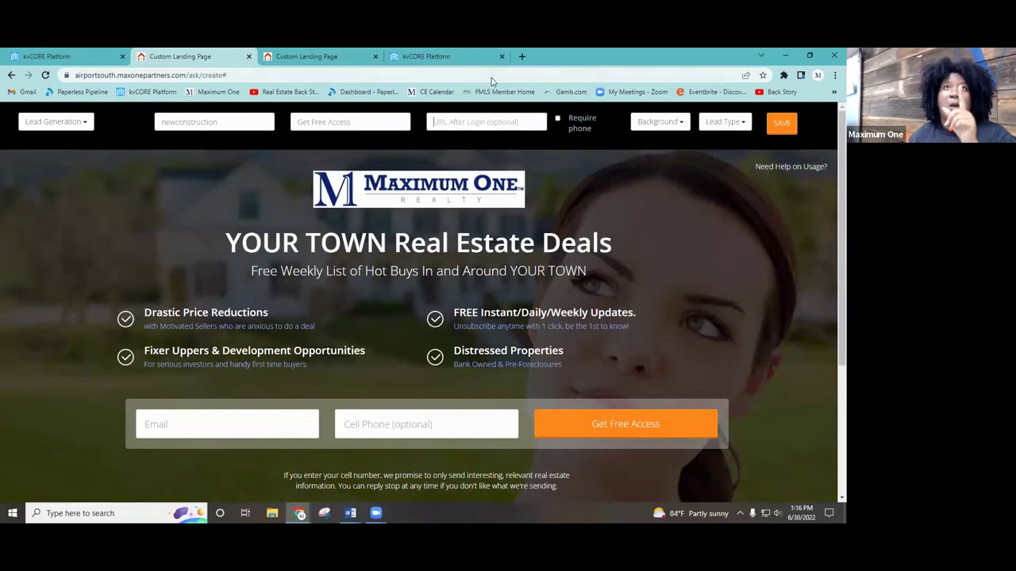
Step: Set the landing page background to New Construction
{"action": "left_click", "coordinate": [660, 122]}
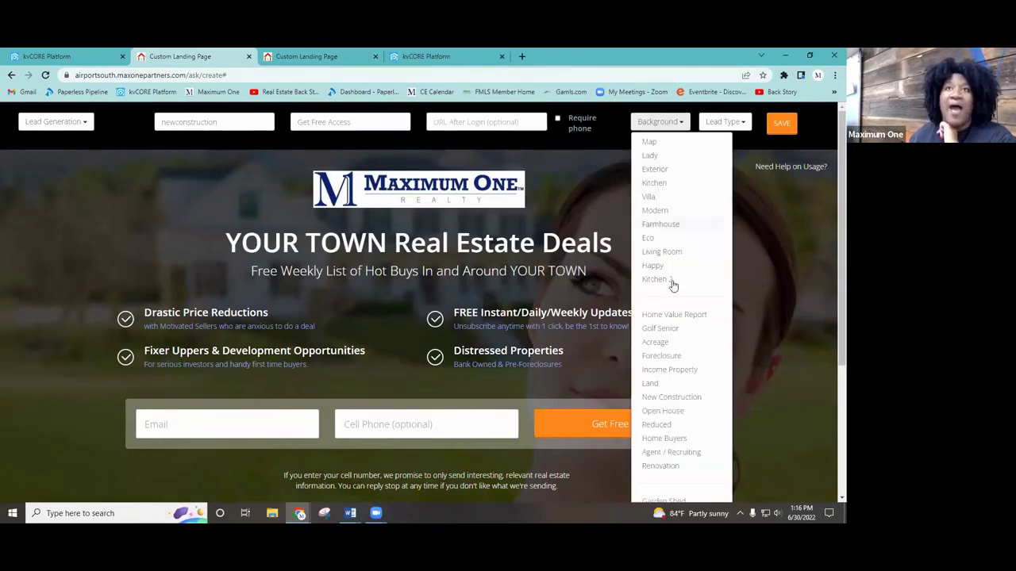
{"action": "scroll", "coordinate": [676, 348], "scroll_direction": "down", "scroll_amount": 2}
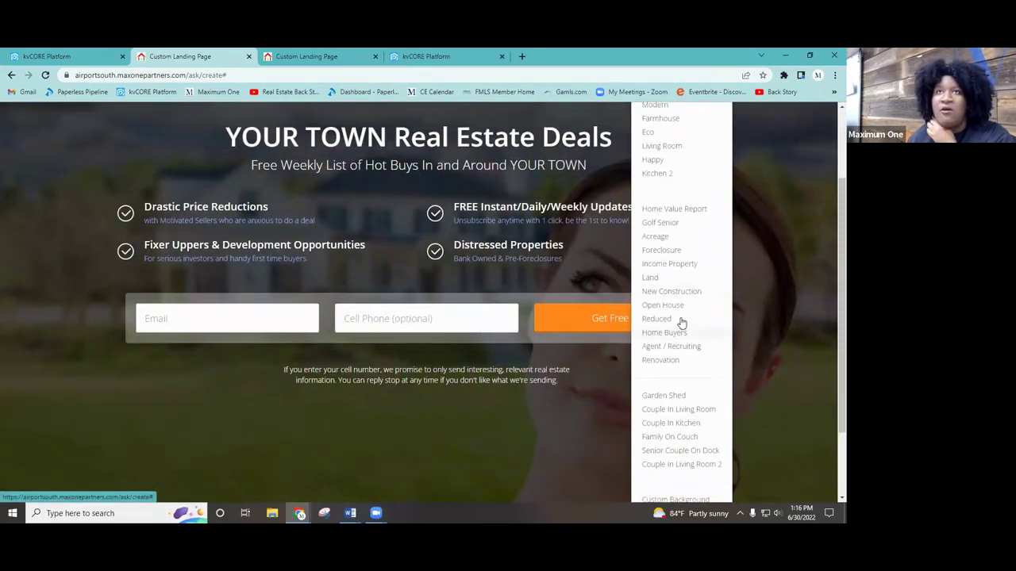
{"action": "left_click", "coordinate": [674, 300]}
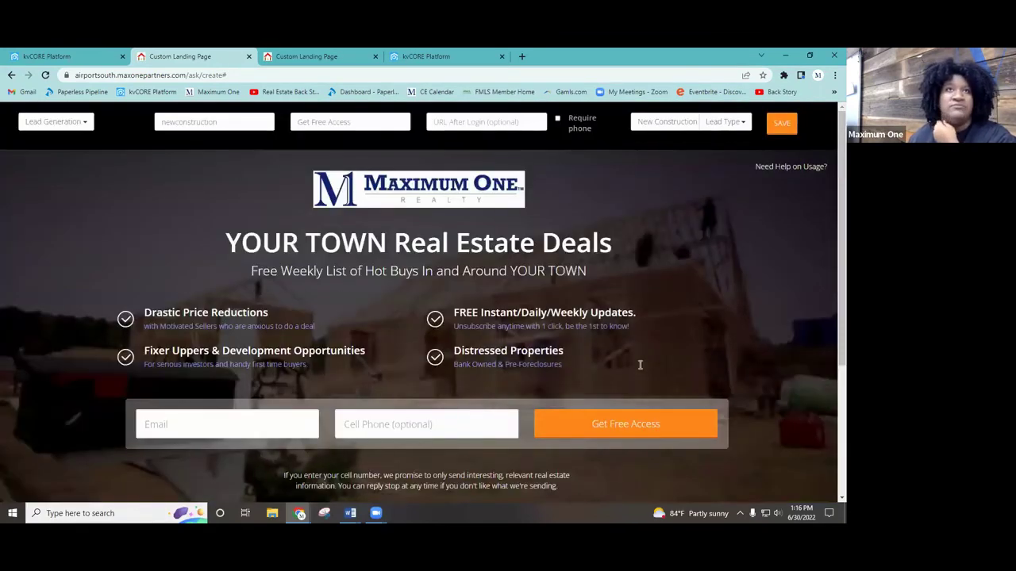
Step: Try the Farmhouse and Kitchen backgrounds on the landing page, and switch back to New Construction
{"action": "left_click", "coordinate": [665, 123]}
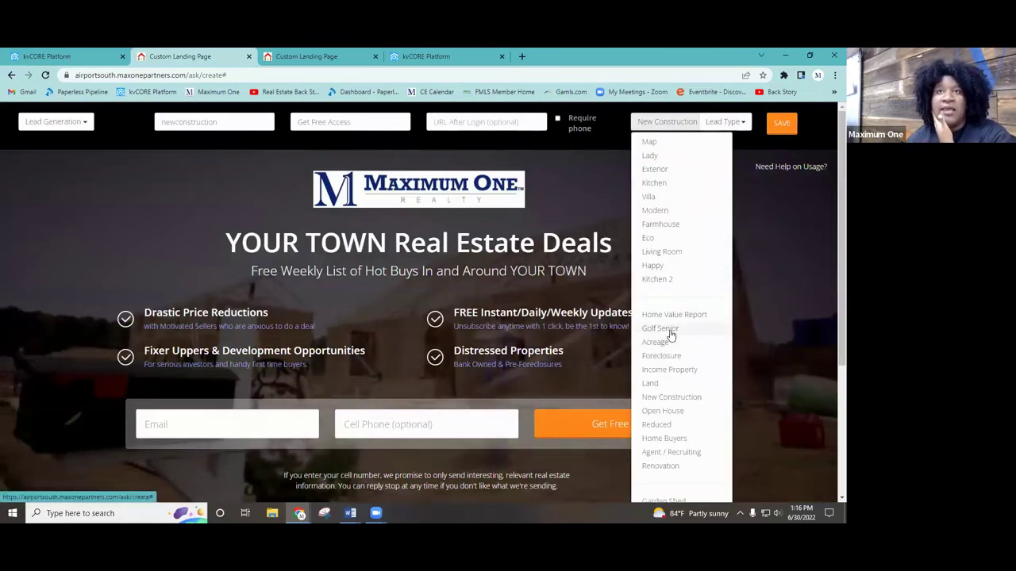
{"action": "left_click", "coordinate": [665, 224]}
{"action": "scroll", "coordinate": [210, 339], "scroll_direction": "down", "scroll_amount": 3}
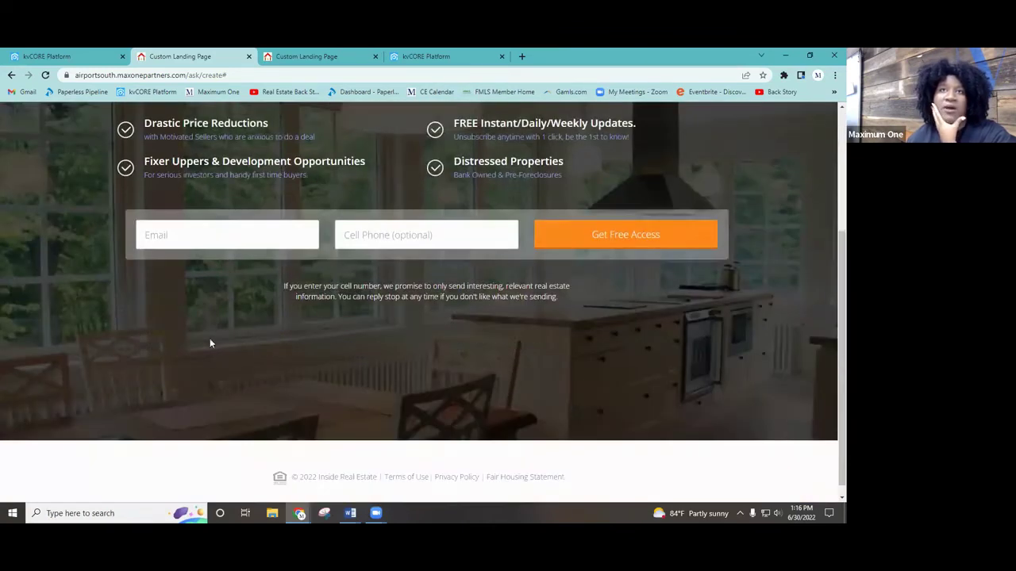
{"action": "scroll", "coordinate": [487, 246], "scroll_direction": "up", "scroll_amount": 3}
{"action": "left_click", "coordinate": [659, 120]}
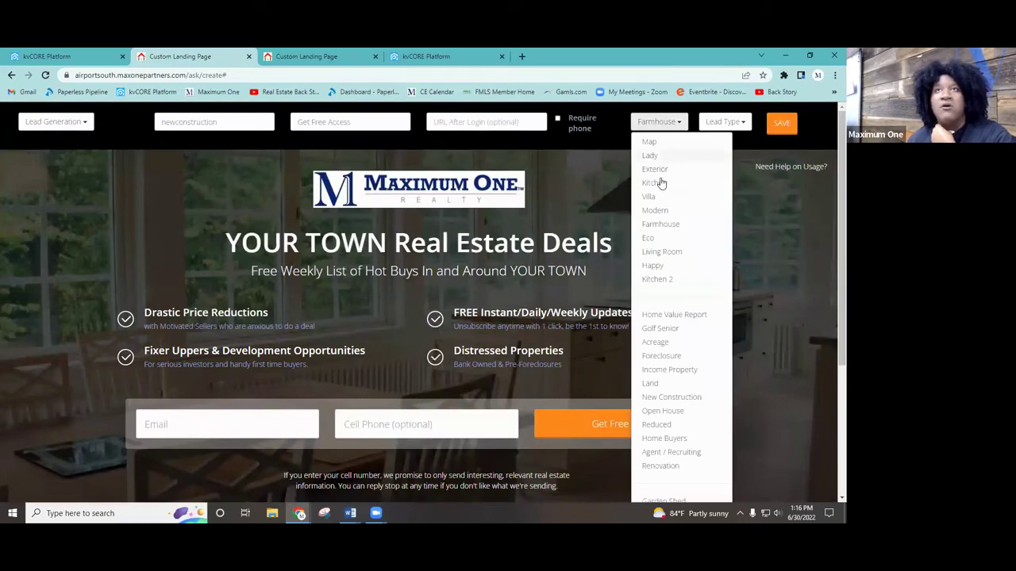
{"action": "left_click", "coordinate": [667, 190]}
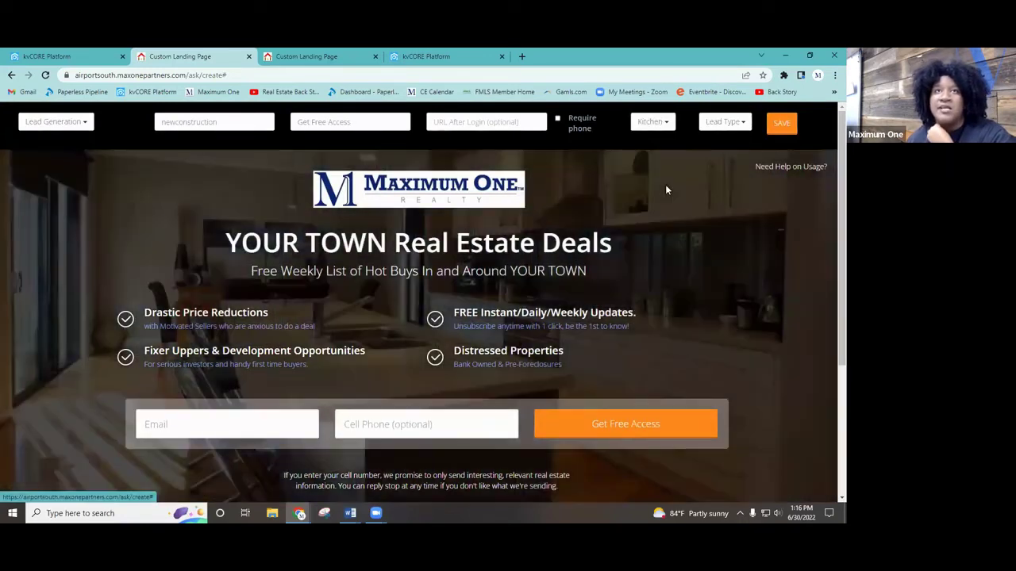
{"action": "left_click", "coordinate": [638, 124]}
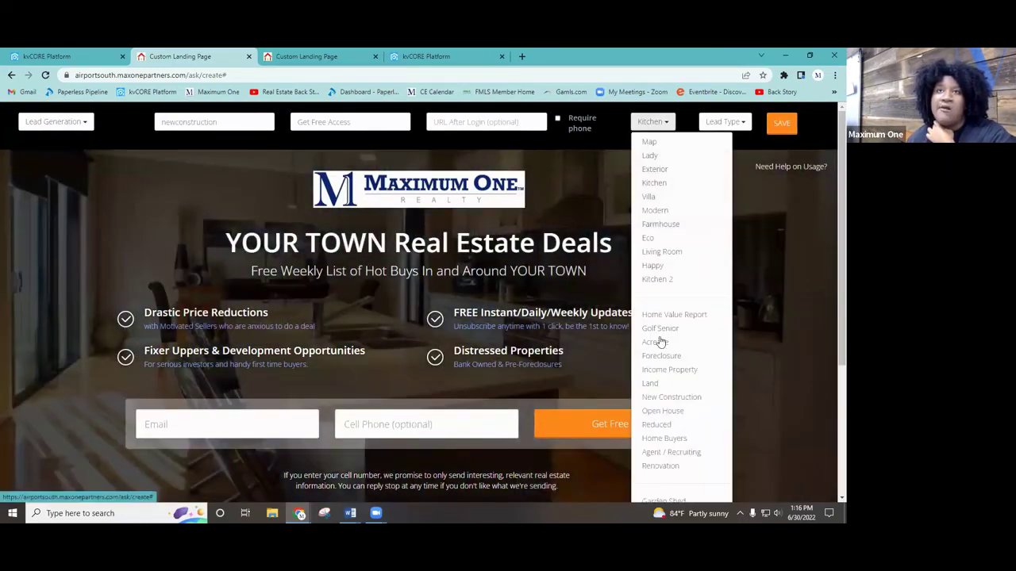
{"action": "left_click", "coordinate": [671, 397]}
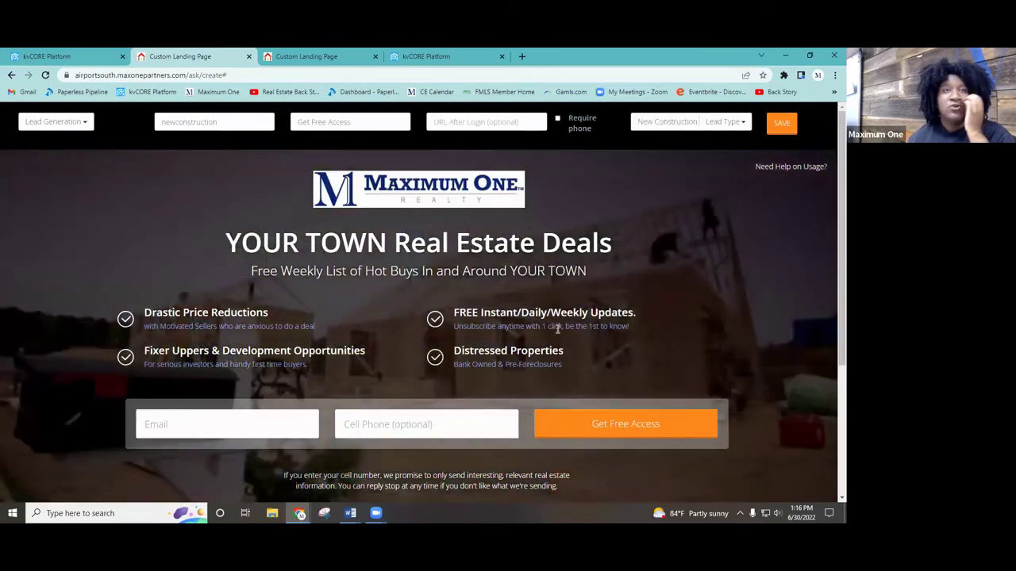
Step: Set the landing page's lead type to Buyer and look over the page
{"action": "left_click", "coordinate": [728, 123]}
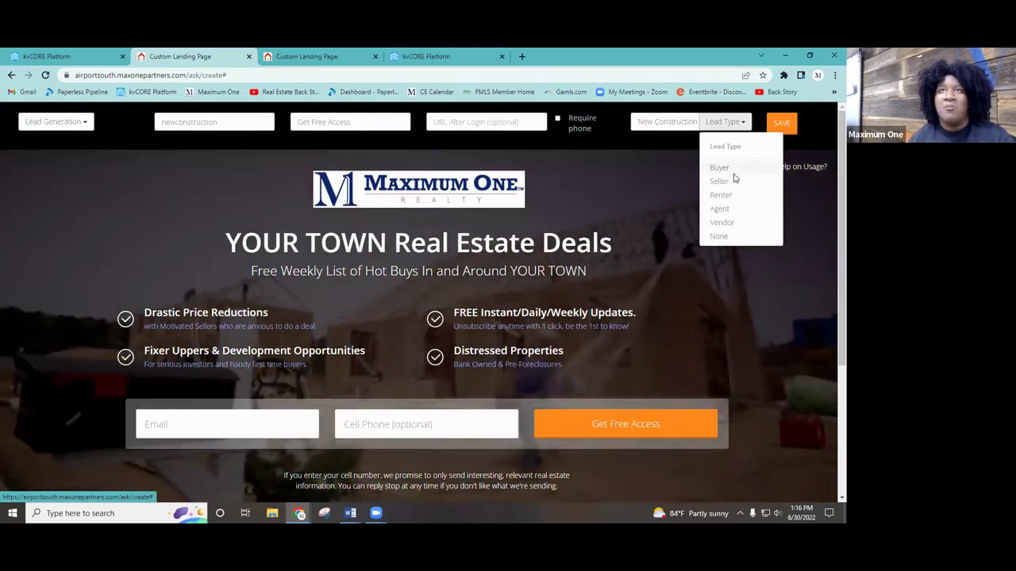
{"action": "left_click", "coordinate": [736, 169]}
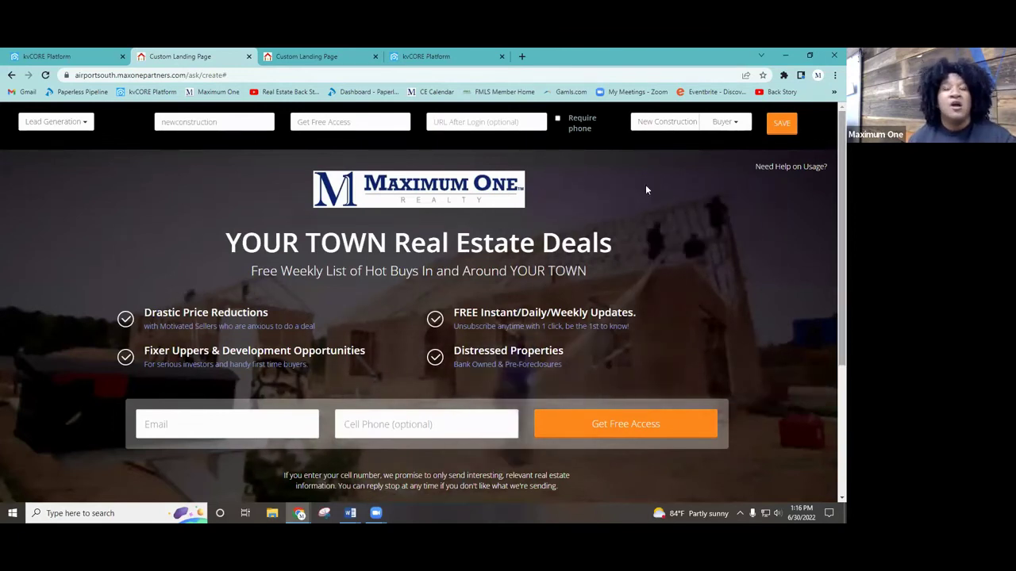
{"action": "scroll", "coordinate": [290, 204], "scroll_direction": "down", "scroll_amount": 1}
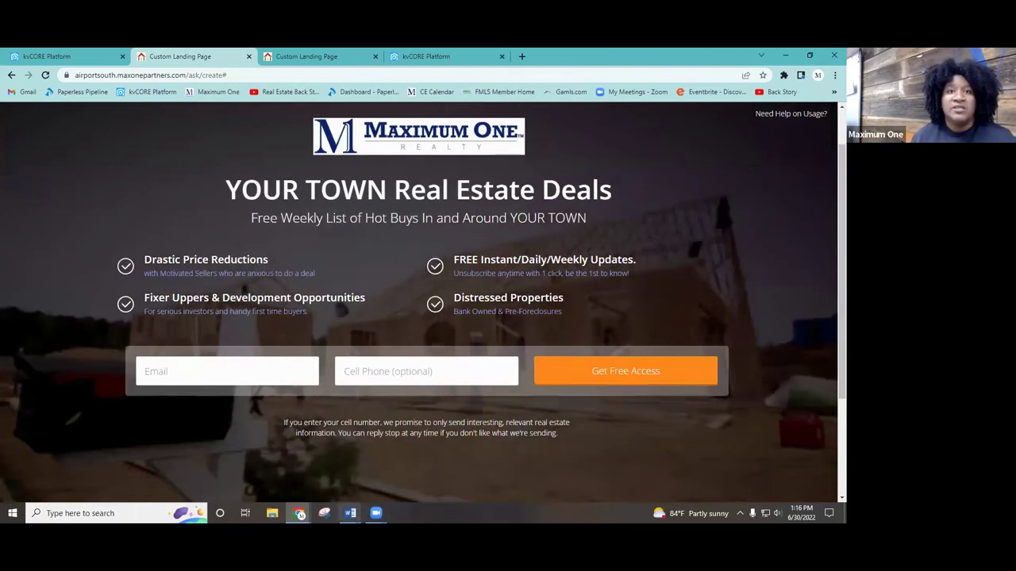
{"action": "scroll", "coordinate": [119, 263], "scroll_direction": "up", "scroll_amount": 1}
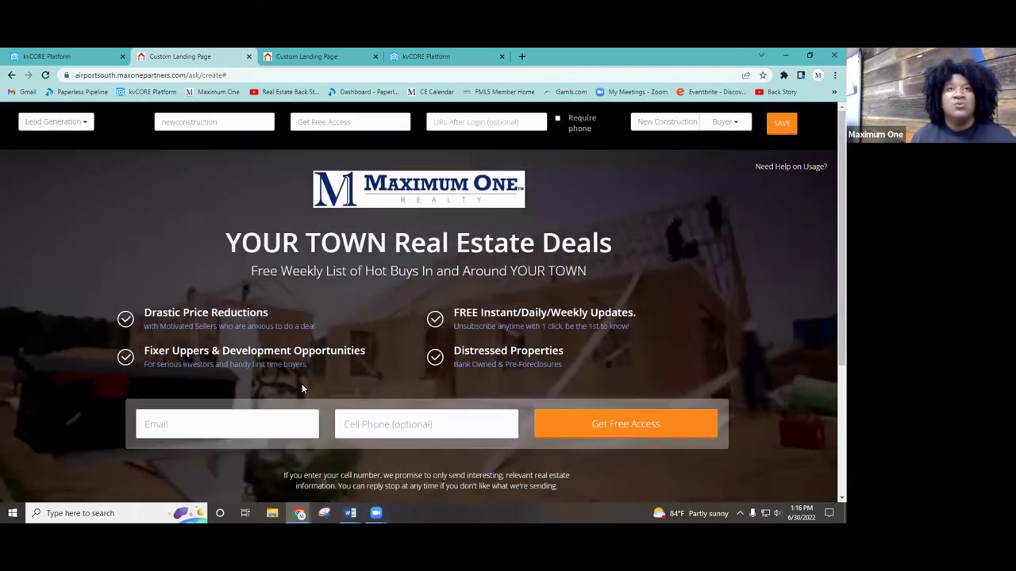
Step: Remove the "FREE Instant/Daily/Weekly Updates." benefit from the landing page
{"action": "double_click", "coordinate": [162, 312]}
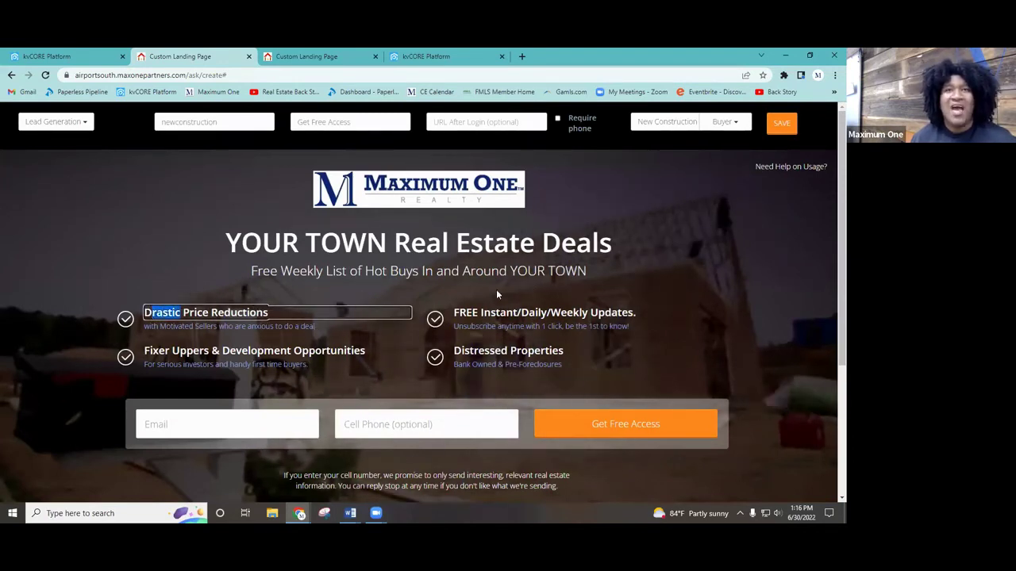
{"action": "left_click_drag", "start_coordinate": [454, 313], "coordinate": [518, 313]}
{"action": "left_click", "coordinate": [633, 313], "text": "shift"}
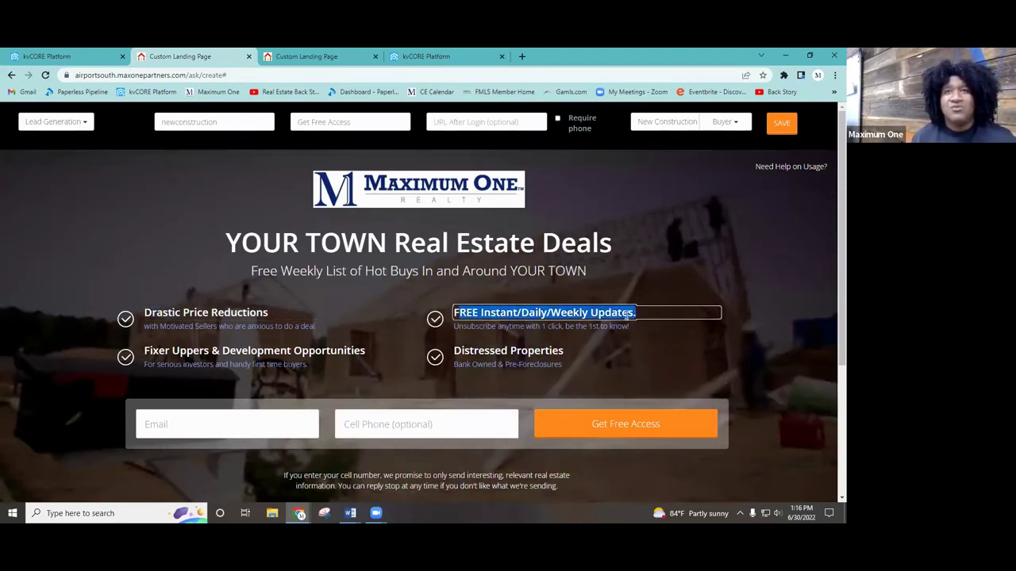
{"action": "key", "text": "BackSpace"}
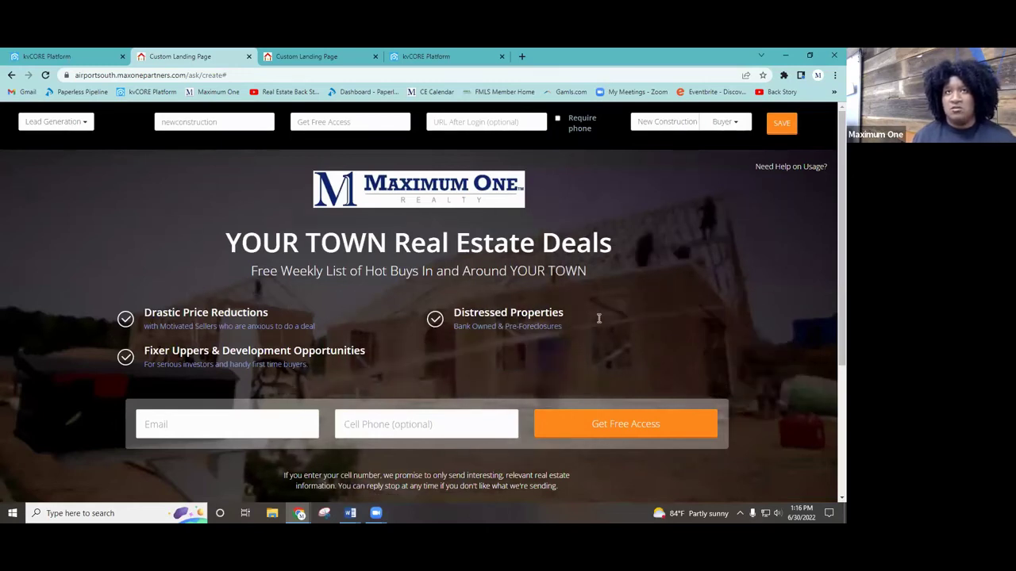
Step: Delete the heading text of the "Drastic Price Reductions" benefit to remove that item from the landing page
{"action": "left_click", "coordinate": [269, 312]}
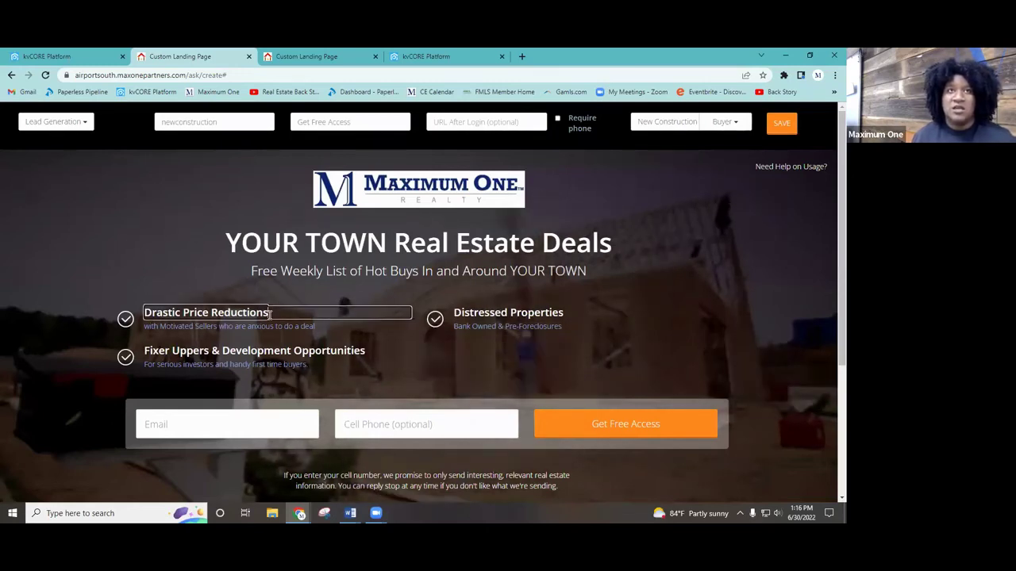
{"action": "key", "text": "BackSpace"}
{"action": "key", "text": "BackSpace"}
{"action": "key", "text": "BackSpace"}
{"action": "key", "text": "BackSpace"}
{"action": "key", "text": "BackSpace"}
{"action": "key", "text": "BackSpace"}
{"action": "key", "text": "BackSpace"}
{"action": "key", "text": "BackSpace"}
{"action": "key", "text": "BackSpace"}
{"action": "key", "text": "BackSpace"}
{"action": "key", "text": "BackSpace"}
{"action": "key", "text": "BackSpace"}
{"action": "key", "text": "BackSpace"}
{"action": "key", "text": "BackSpace"}
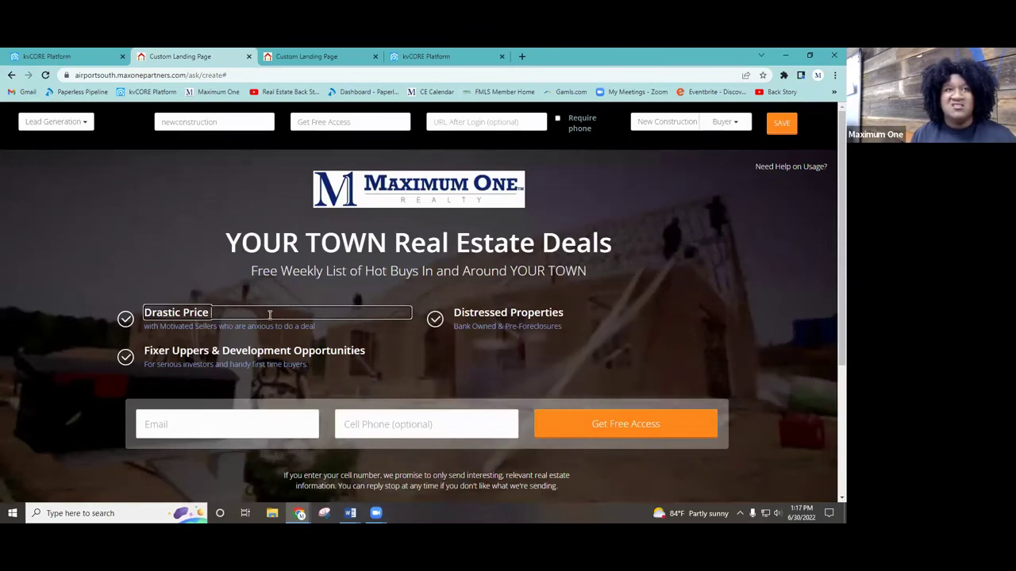
{"action": "key", "text": "BackSpace"}
{"action": "key", "text": "BackSpace"}
{"action": "key", "text": "BackSpace"}
{"action": "key", "text": "BackSpace"}
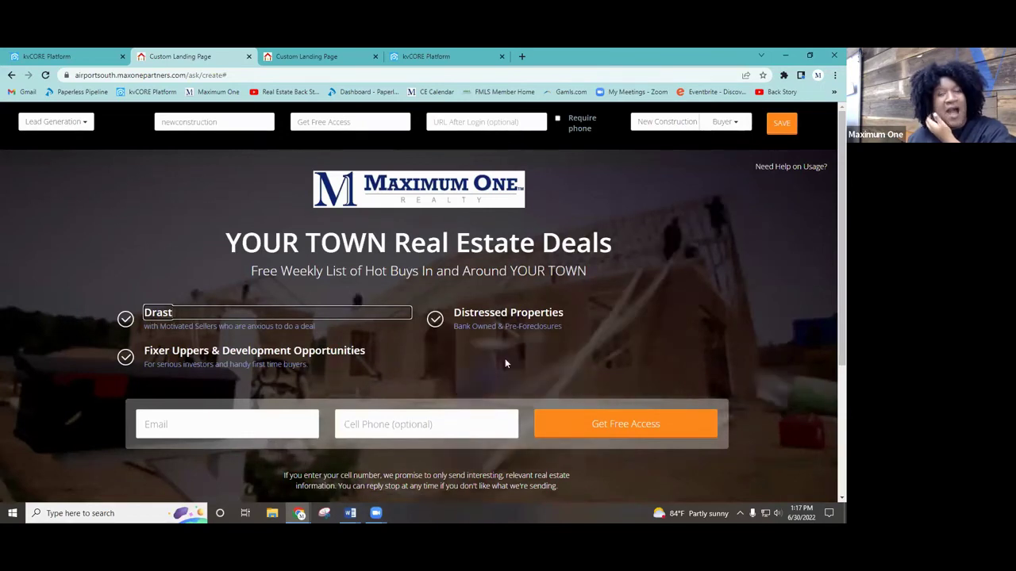
{"action": "key", "text": "BackSpace"}
{"action": "key", "text": "BackSpace"}
{"action": "key", "text": "BackSpace"}
{"action": "key", "text": "BackSpace"}
{"action": "key", "text": "BackSpace"}
{"action": "key", "text": "BackSpace"}
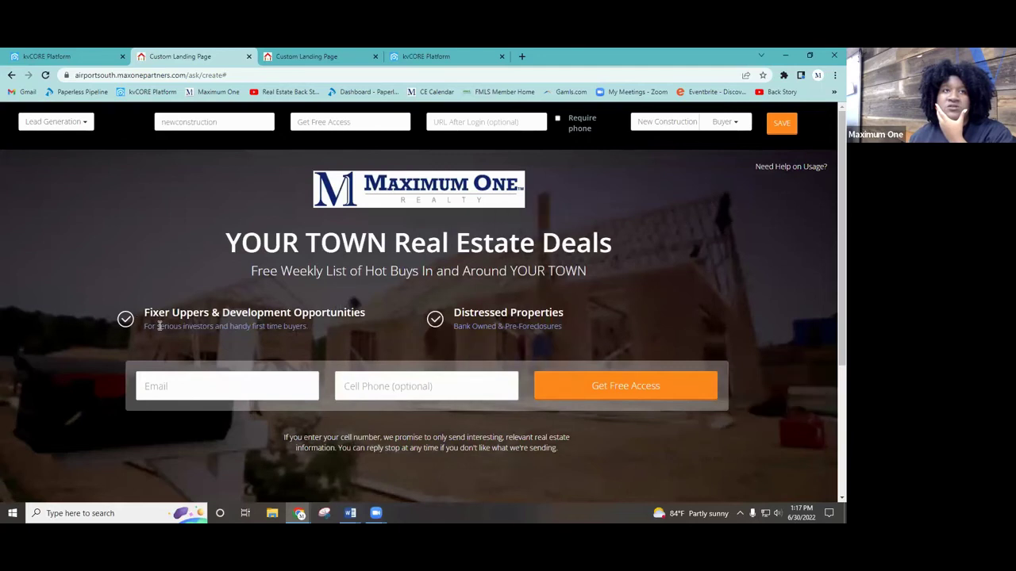
Step: Remove the remaining "Fixer Uppers & Development Opportunities" and "Distressed Properties" benefits from the landing page
{"action": "left_click", "coordinate": [198, 326]}
{"action": "key", "text": "BackSpace"}
{"action": "key", "text": "Tab"}
{"action": "key", "text": "BackSpace"}
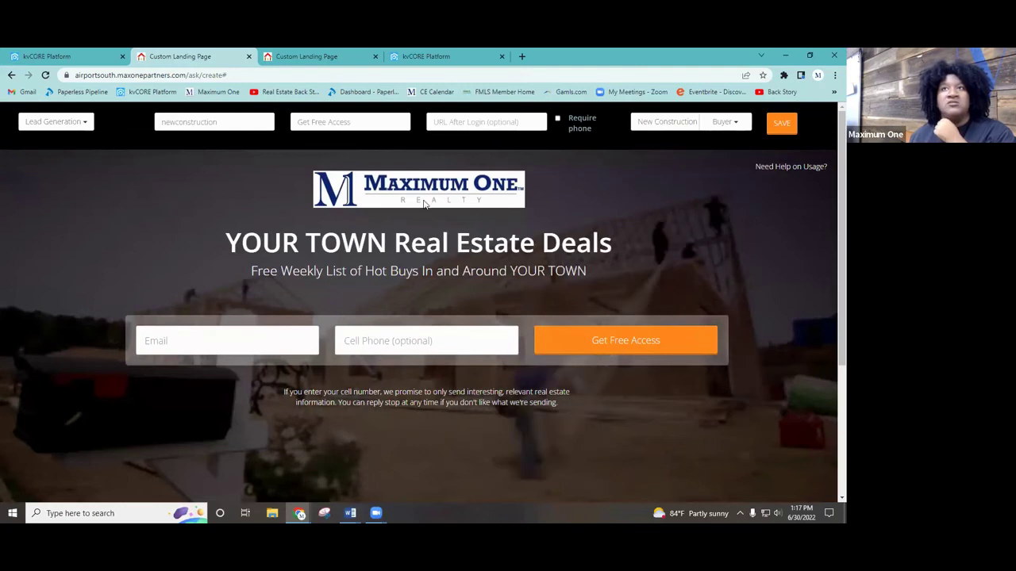
Step: Copy the headline about the free weekly list of "New Construction" homes in Henry County, Ga from the example landing page
{"action": "left_click", "coordinate": [602, 245]}
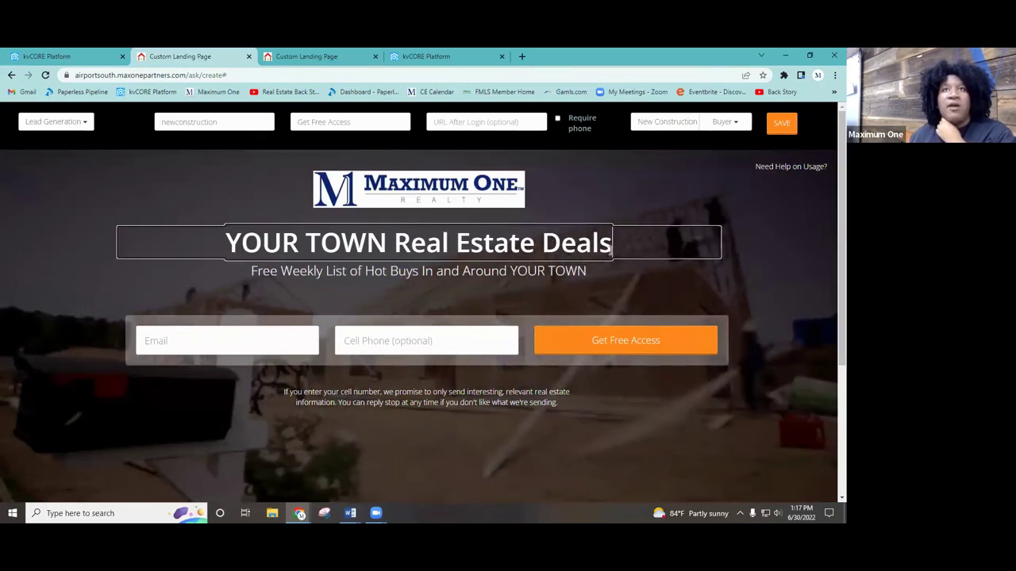
{"action": "left_click", "coordinate": [313, 56]}
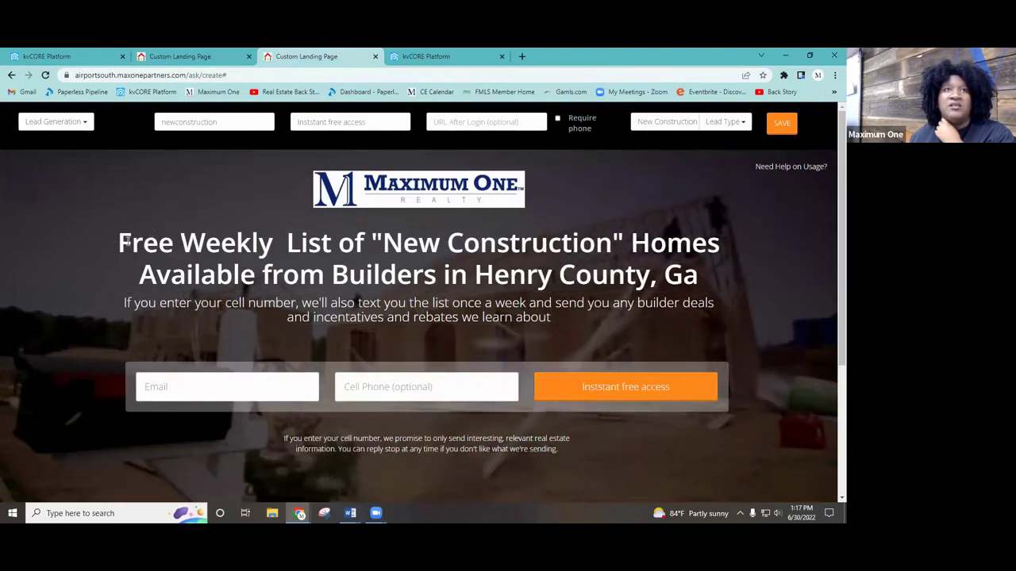
{"action": "left_click_drag", "start_coordinate": [125, 243], "coordinate": [647, 244]}
{"action": "left_click", "coordinate": [699, 274]}
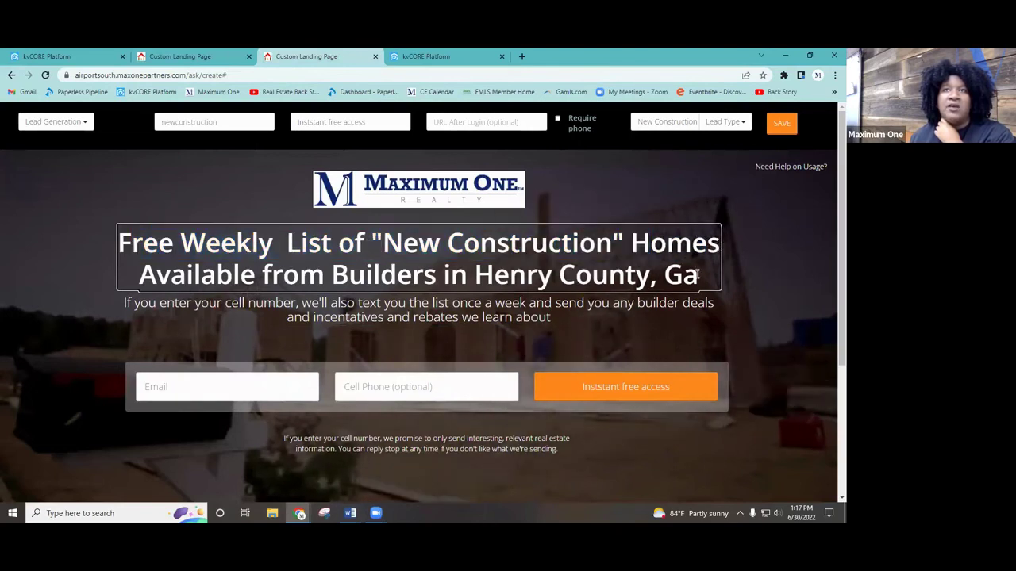
{"action": "left_click_drag", "start_coordinate": [552, 281], "coordinate": [113, 243]}
{"action": "key", "text": "ctrl+c"}
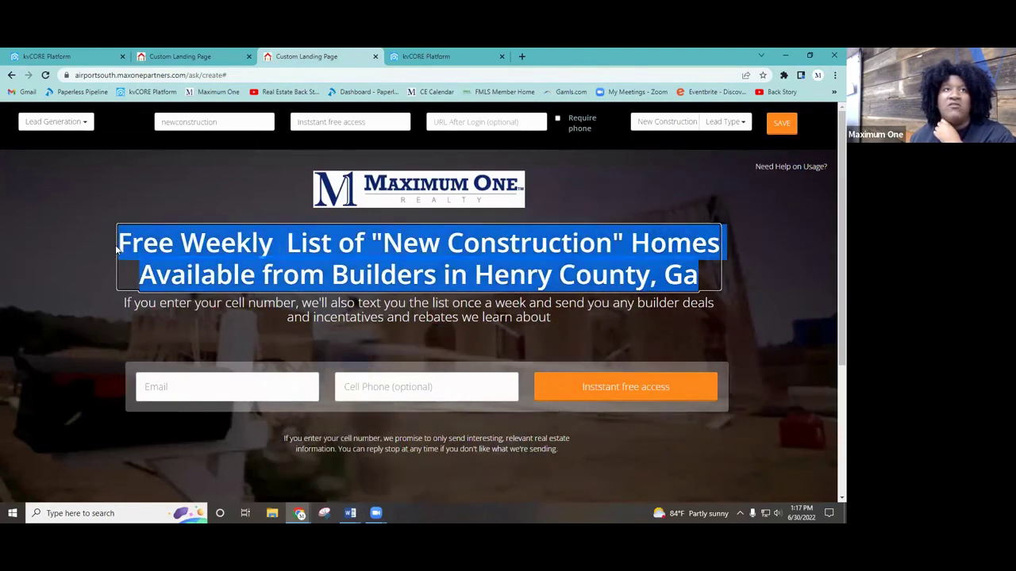
Step: Replace the new landing page's headline "YOUR TOWN Real Estate Deals" with the copied Henry County new construction headline
{"action": "left_click", "coordinate": [226, 57]}
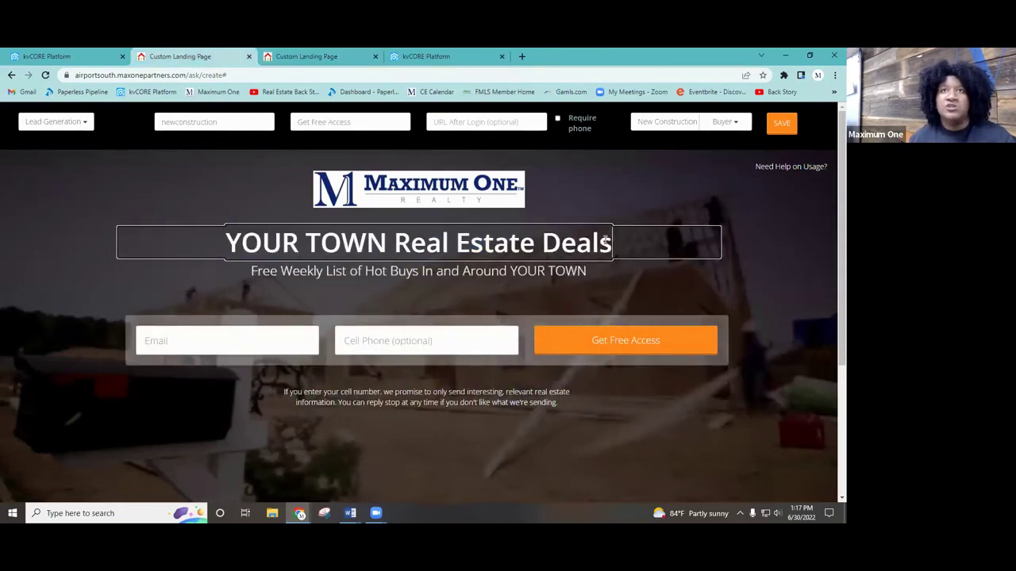
{"action": "left_click_drag", "start_coordinate": [508, 253], "coordinate": [199, 262]}
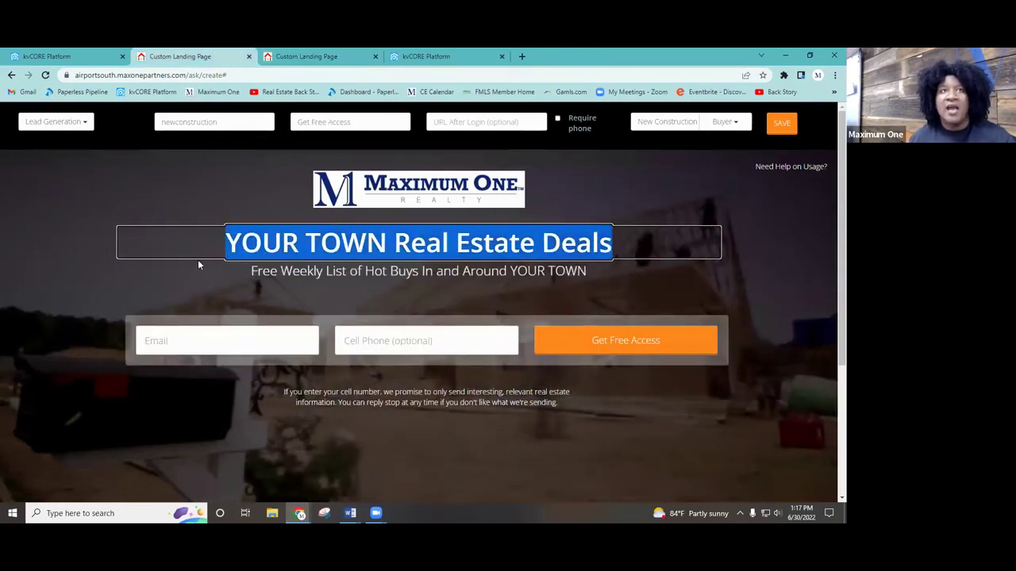
{"action": "key", "text": "BackSpace"}
{"action": "key", "text": "ctrl+v"}
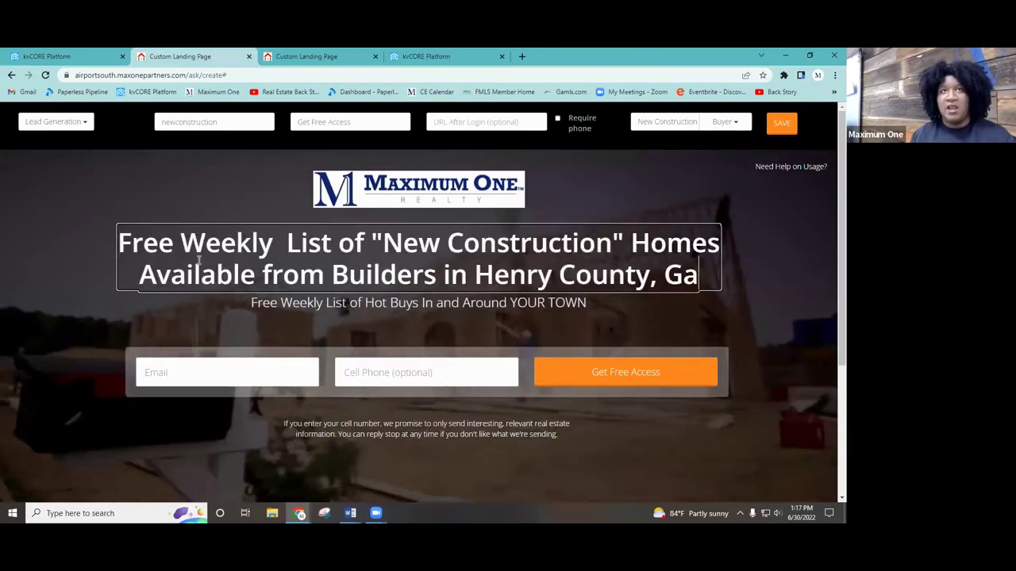
Step: Delete the subheading "Free Weekly List of Hot Buys In and Around YOUR TOWN" from the new landing page
{"action": "left_click", "coordinate": [587, 304]}
{"action": "left_click_drag", "start_coordinate": [588, 304], "coordinate": [258, 274]}
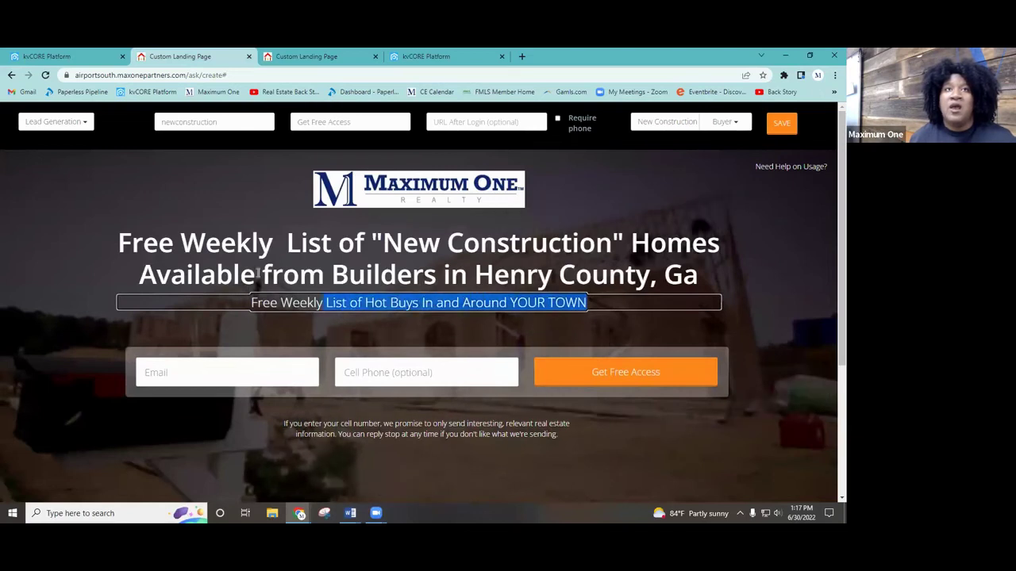
{"action": "key", "text": "BackSpace"}
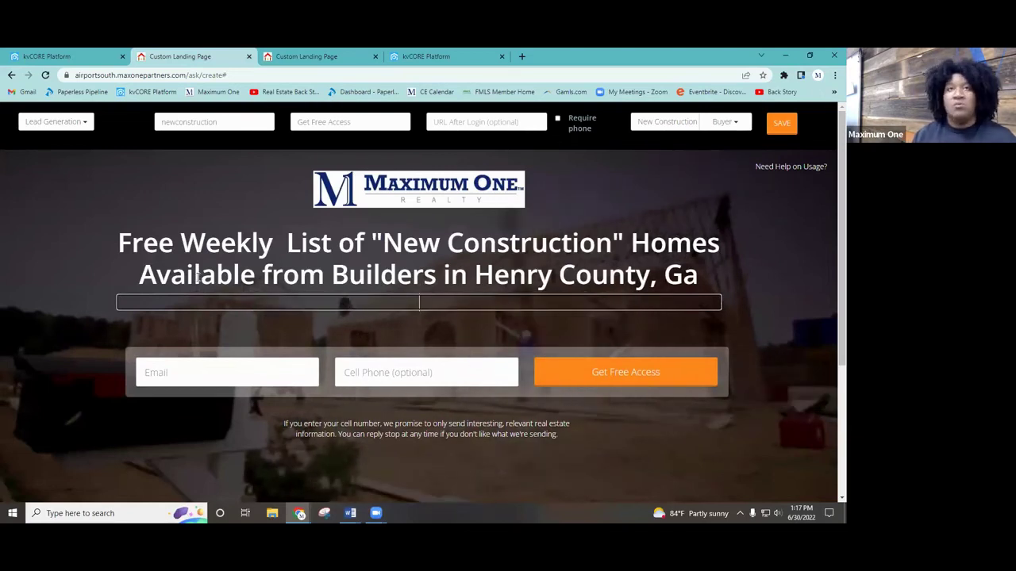
Step: Read through the example landing page's subheading about entering a cell number to receive texted lists and builder deals
{"action": "left_click", "coordinate": [346, 55]}
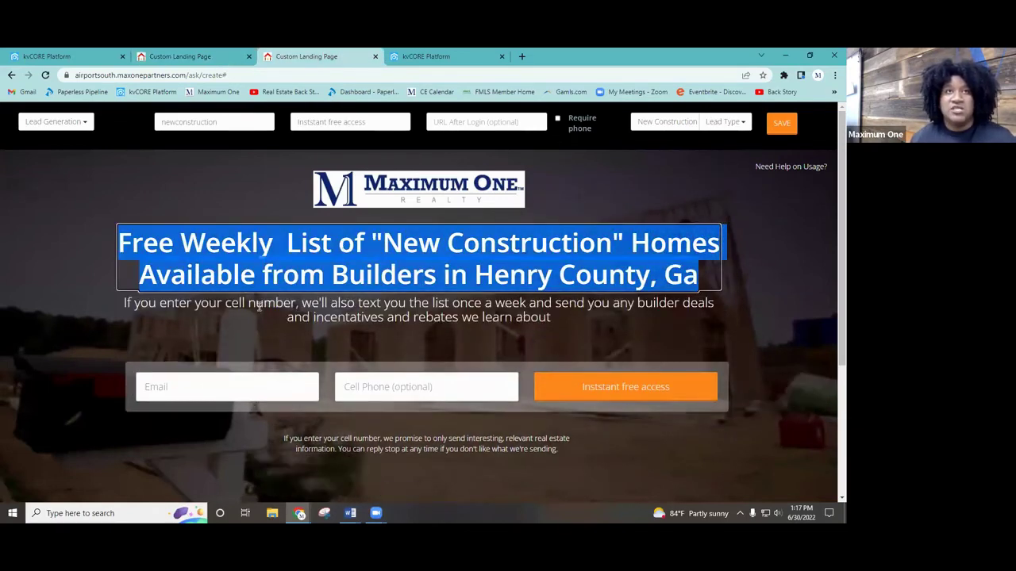
{"action": "left_click", "coordinate": [175, 312]}
{"action": "left_click_drag", "start_coordinate": [284, 304], "coordinate": [715, 304]}
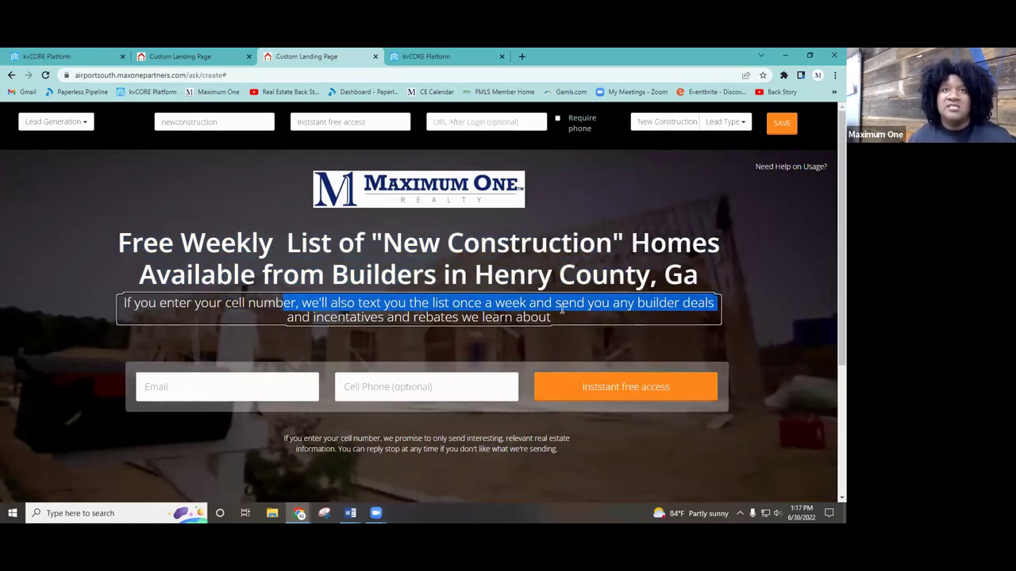
{"action": "left_click_drag", "start_coordinate": [540, 321], "coordinate": [534, 318]}
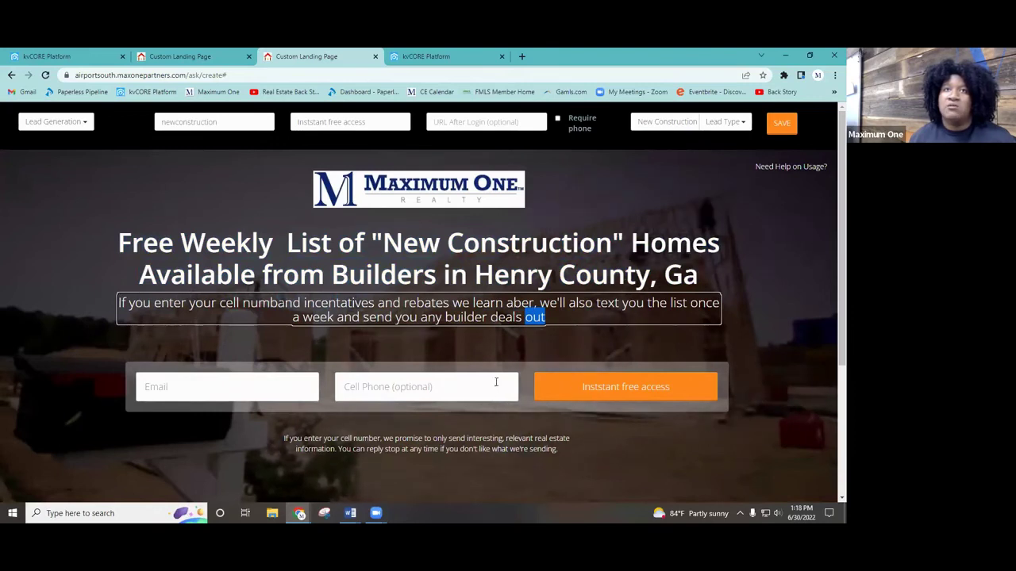
{"action": "left_click_drag", "start_coordinate": [539, 301], "coordinate": [92, 285]}
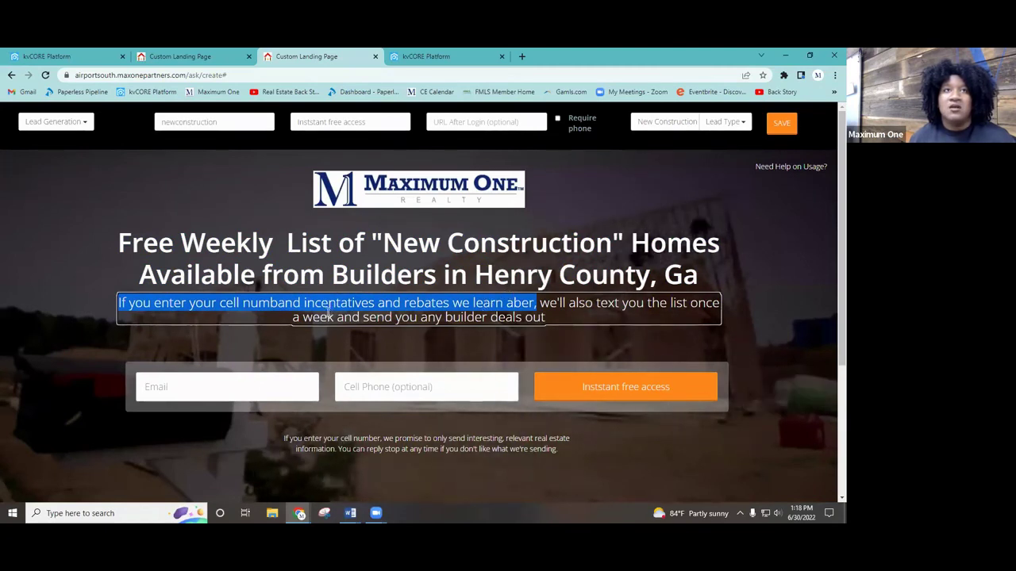
{"action": "left_click_drag", "start_coordinate": [329, 310], "coordinate": [330, 317]}
{"action": "left_click", "coordinate": [2, 420]}
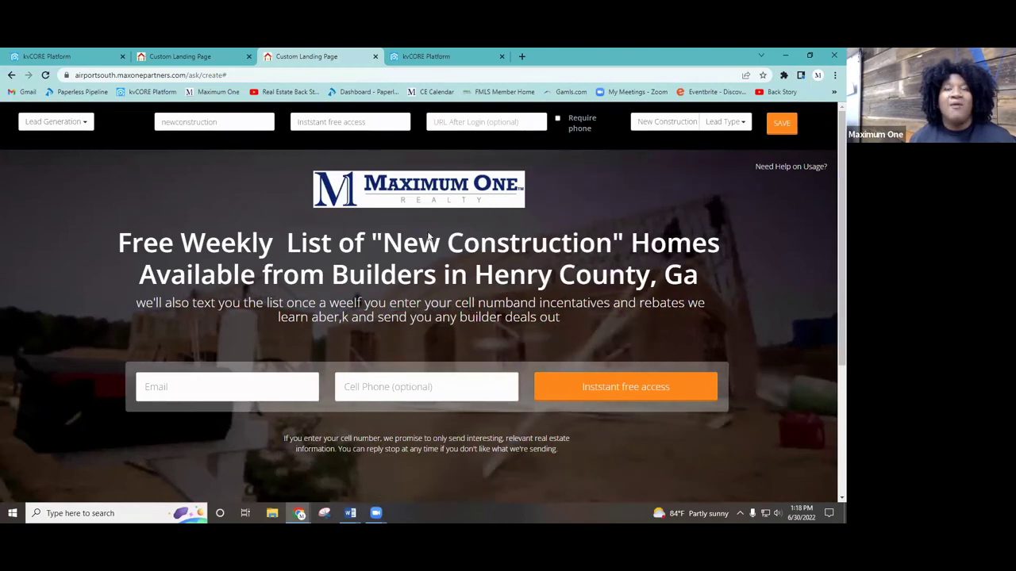
Step: Begin a new subheading on the Buyer landing page with the words "If you"
{"action": "left_click", "coordinate": [207, 57]}
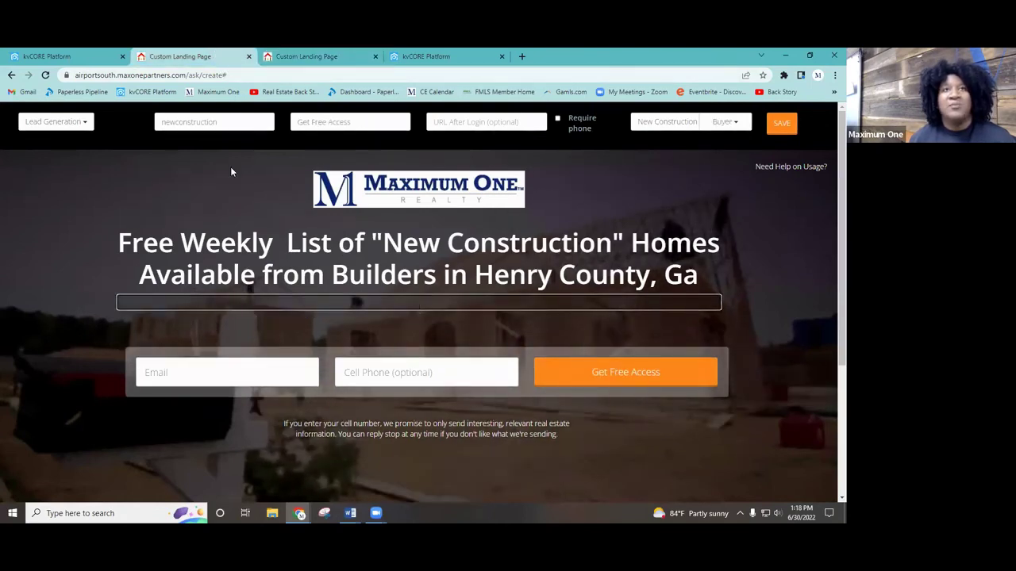
{"action": "left_click", "coordinate": [655, 305]}
{"action": "type", "text": "If you"}
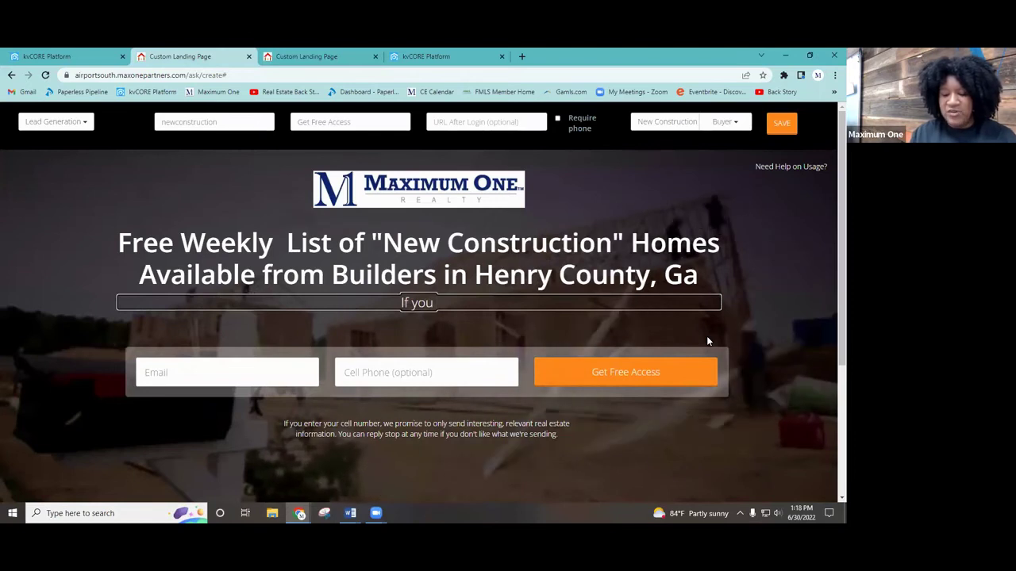
{"action": "type", "text": " type i"}
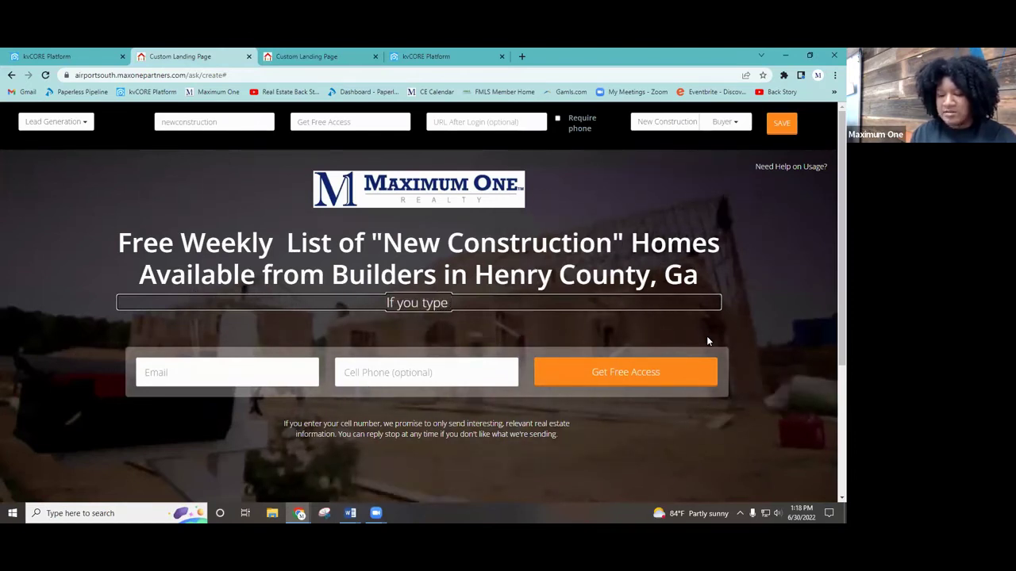
{"action": "key", "text": "BackSpace"}
{"action": "type", "text": "you"}
{"action": "key", "text": "BackSpace"}
{"action": "key", "text": "BackSpace"}
{"action": "key", "text": "BackSpace"}
{"action": "key", "text": "BackSpace"}
{"action": "key", "text": "BackSpace"}
{"action": "key", "text": "BackSpace"}
{"action": "key", "text": "BackSpace"}
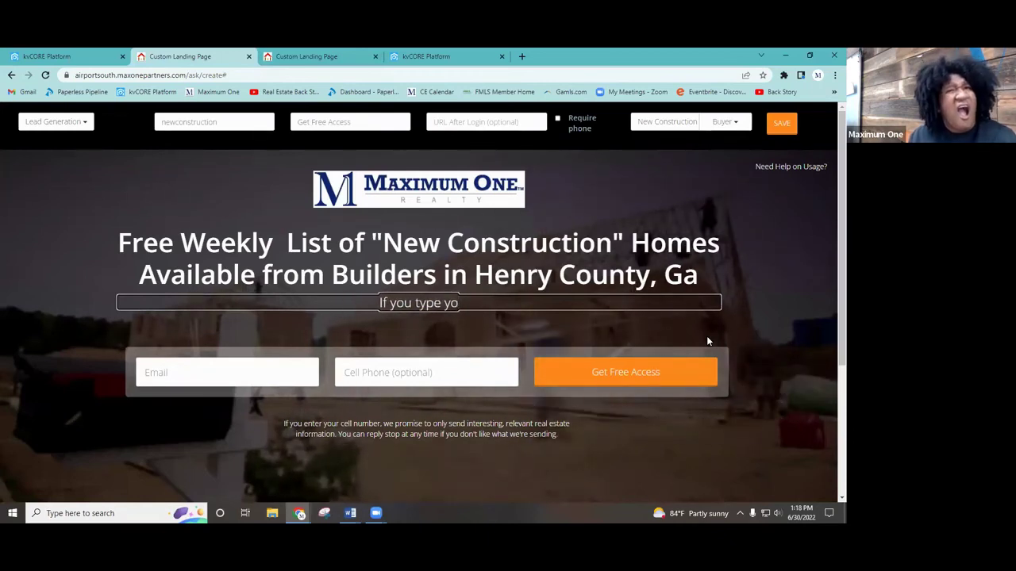
{"action": "key", "text": "BackSpace"}
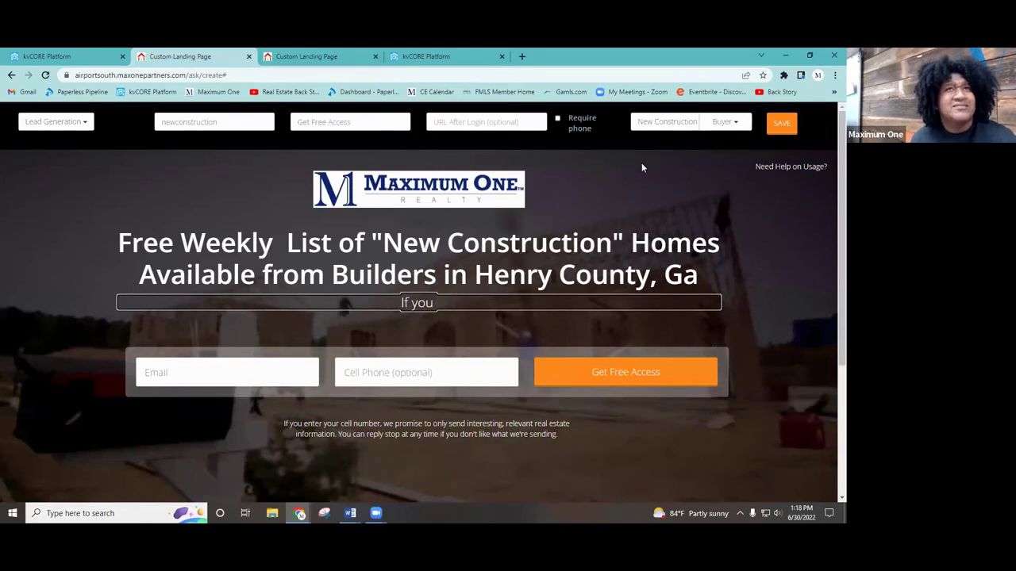
Step: Check the example page's wording and complete the new page's subheading as "If you put in you your cellphone #...."
{"action": "left_click", "coordinate": [349, 55]}
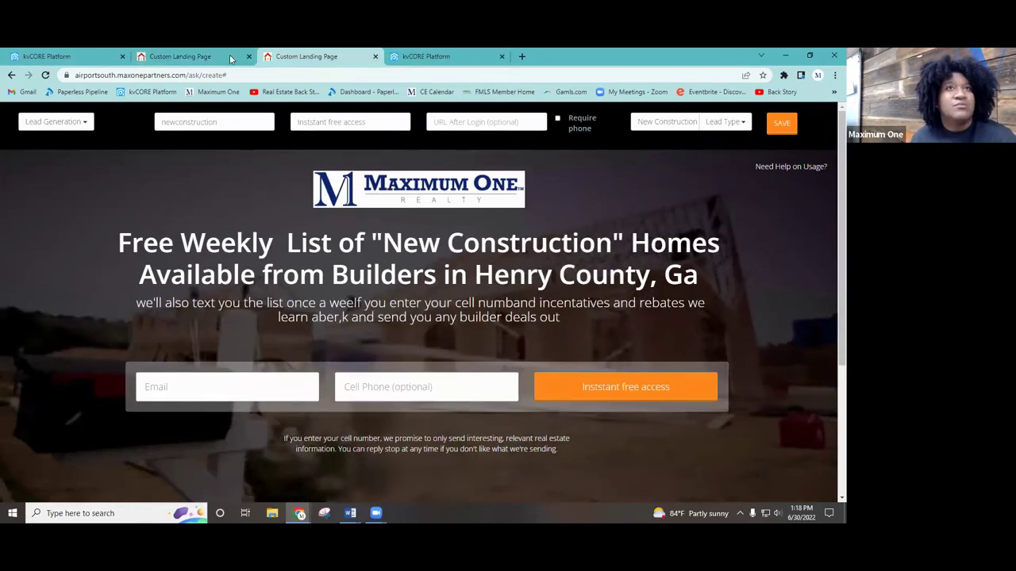
{"action": "left_click", "coordinate": [168, 54]}
{"action": "left_click", "coordinate": [320, 57]}
{"action": "left_click", "coordinate": [177, 56]}
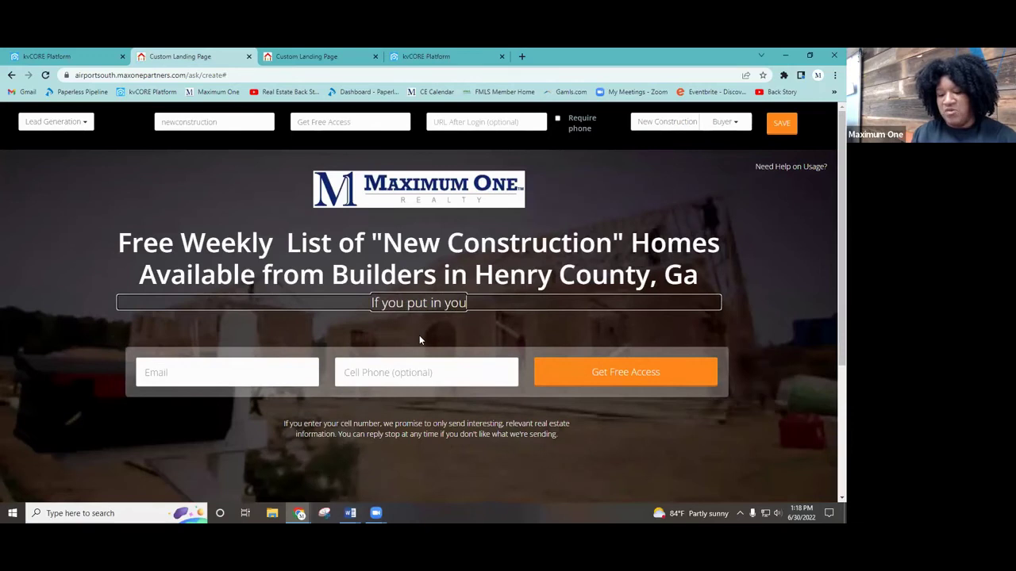
{"action": "type", "text": "r"}
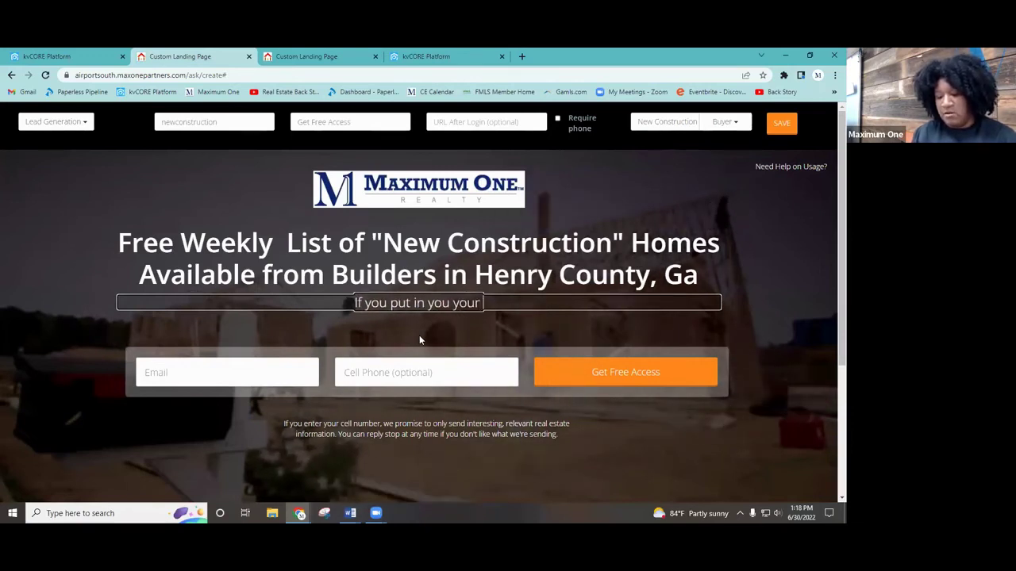
{"action": "type", "text": " cellphone #...."}
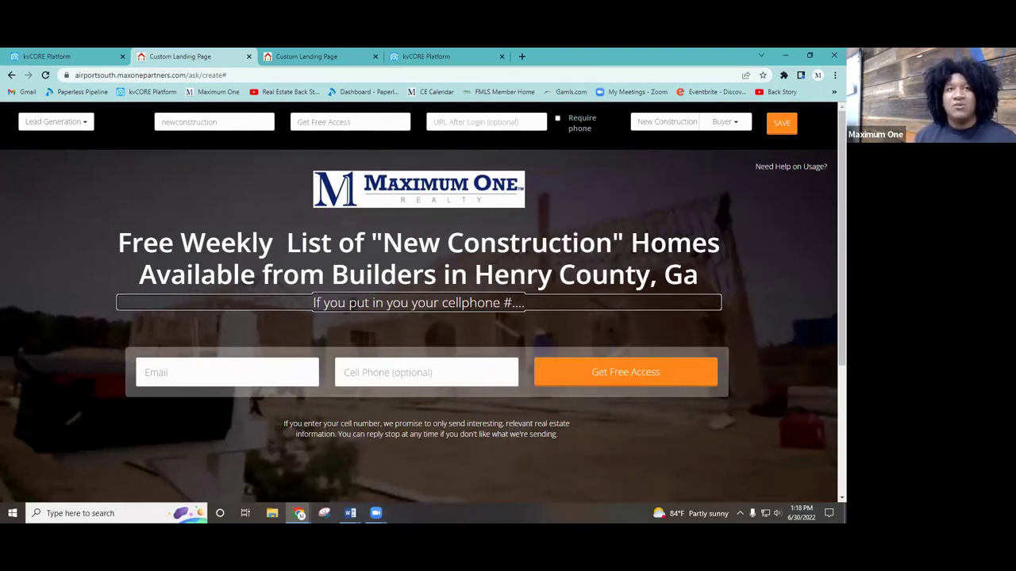
Step: Delete the cellphone subheading text from the new landing page
{"action": "left_click", "coordinate": [600, 476]}
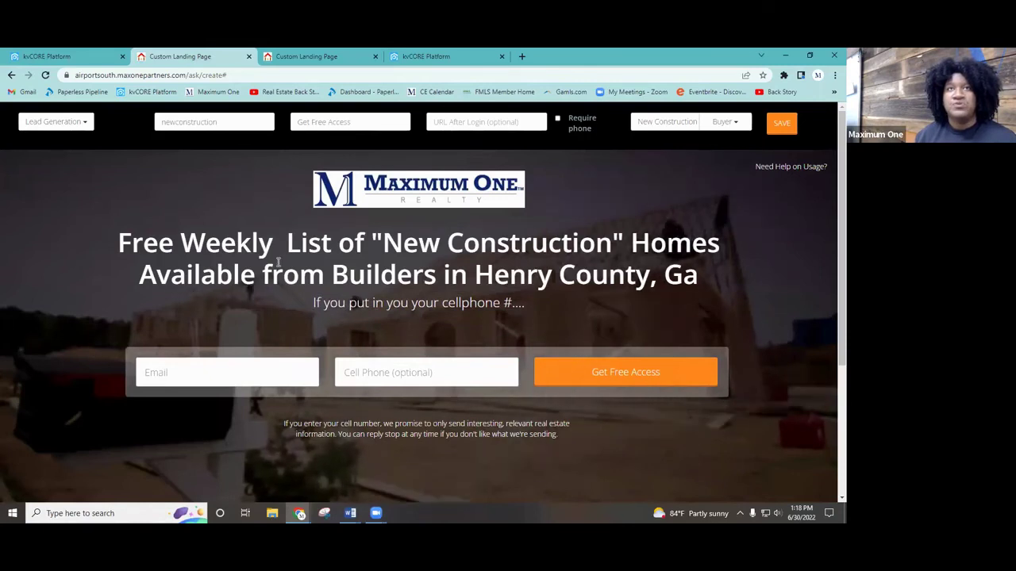
{"action": "triple_click", "coordinate": [560, 306]}
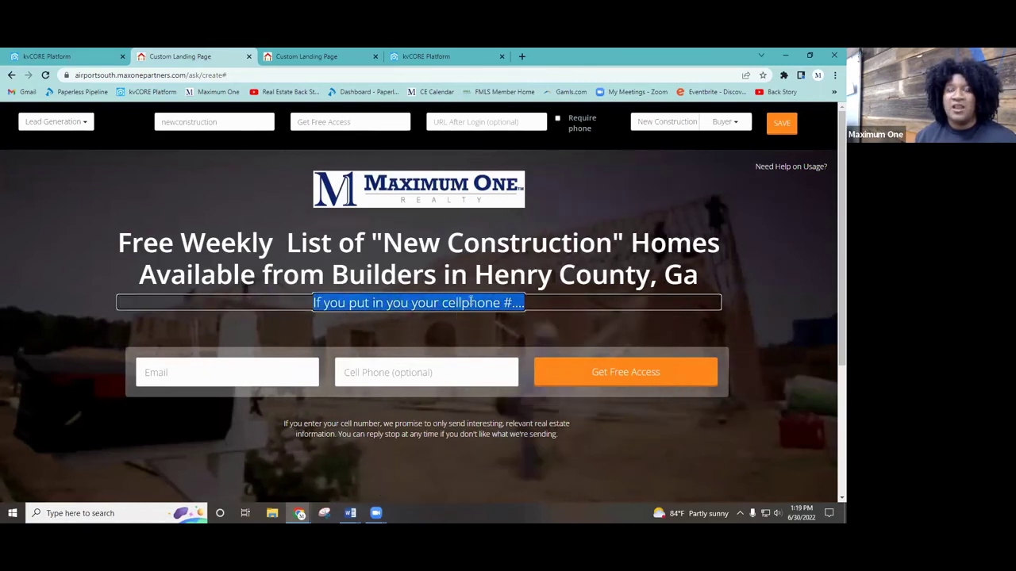
{"action": "key", "text": "BackSpace"}
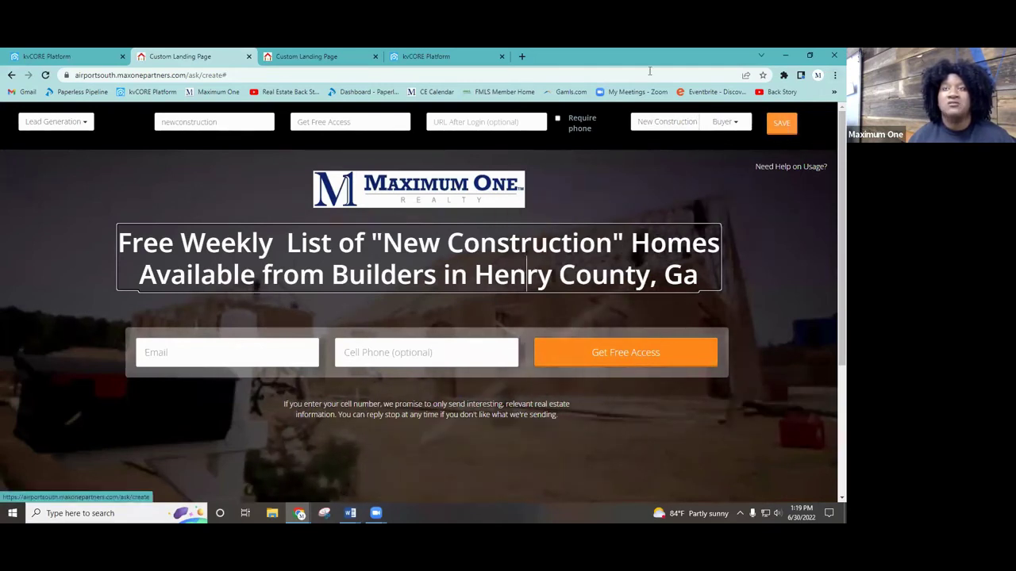
Step: Save the new construction landing page and continue to its final shareable page
{"action": "key", "text": "Return"}
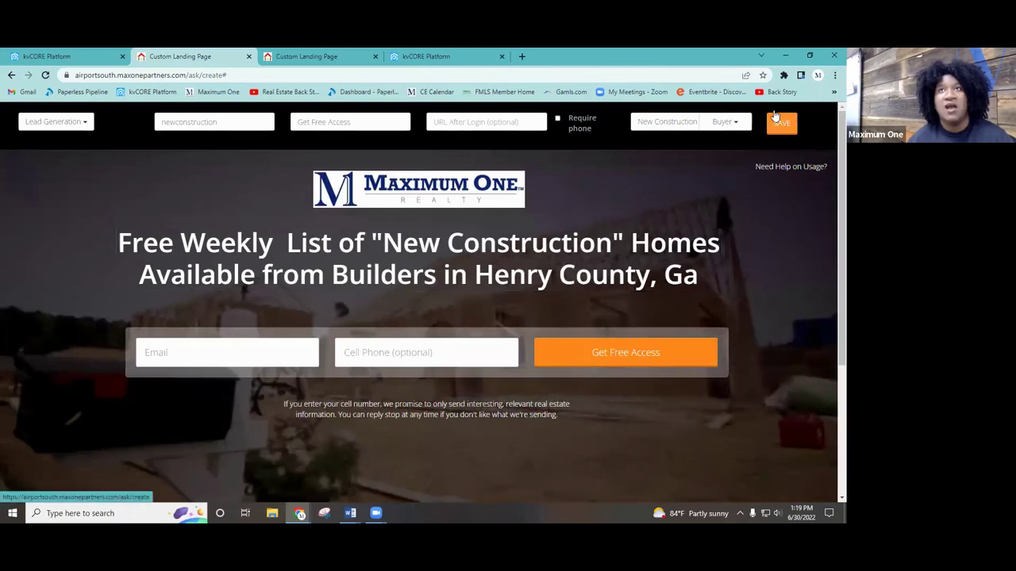
{"action": "scroll", "coordinate": [417, 183], "scroll_direction": "down", "scroll_amount": 2}
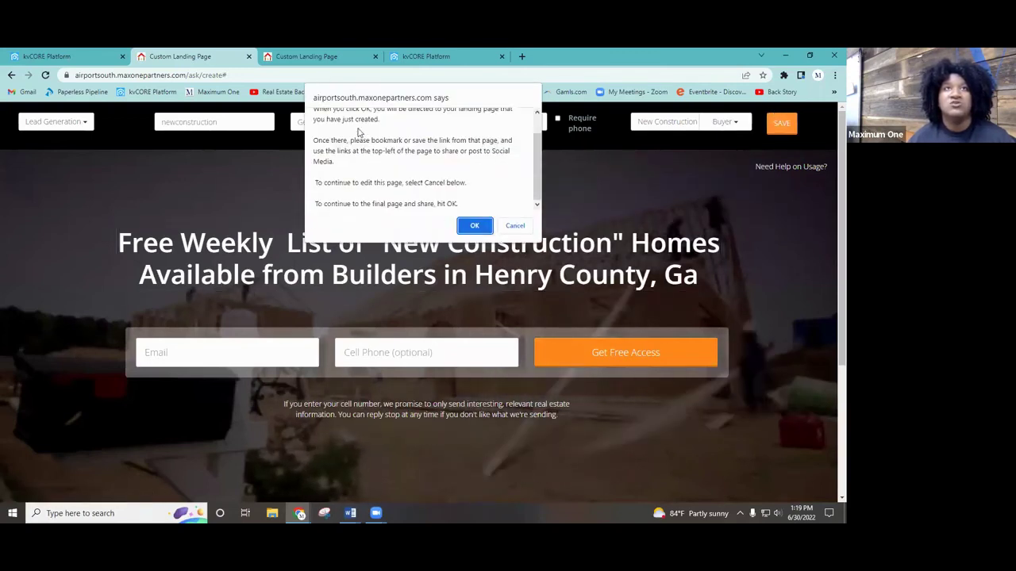
{"action": "left_click", "coordinate": [474, 226]}
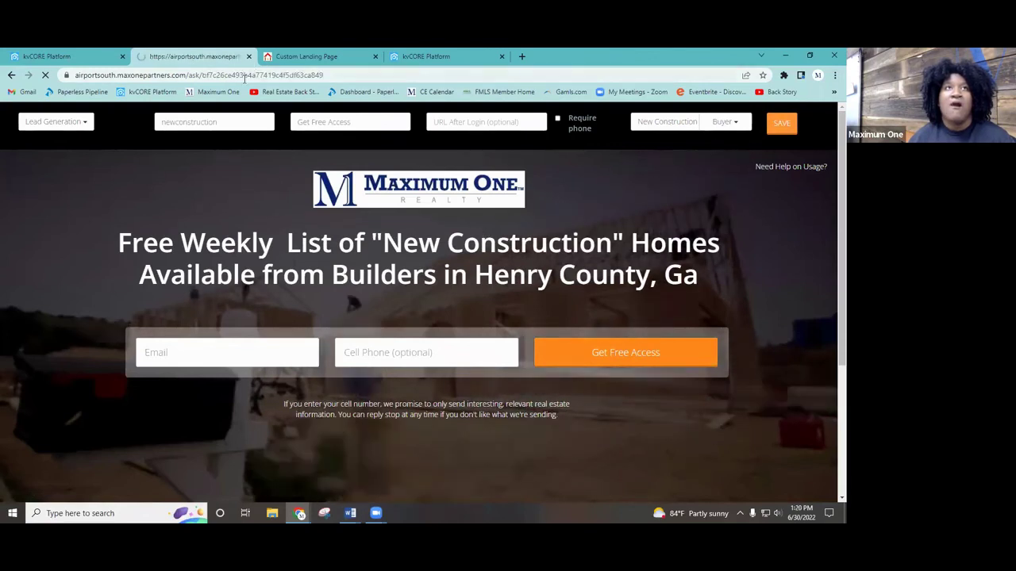
Step: Copy the full web address of the finished landing page
{"action": "left_click", "coordinate": [318, 74]}
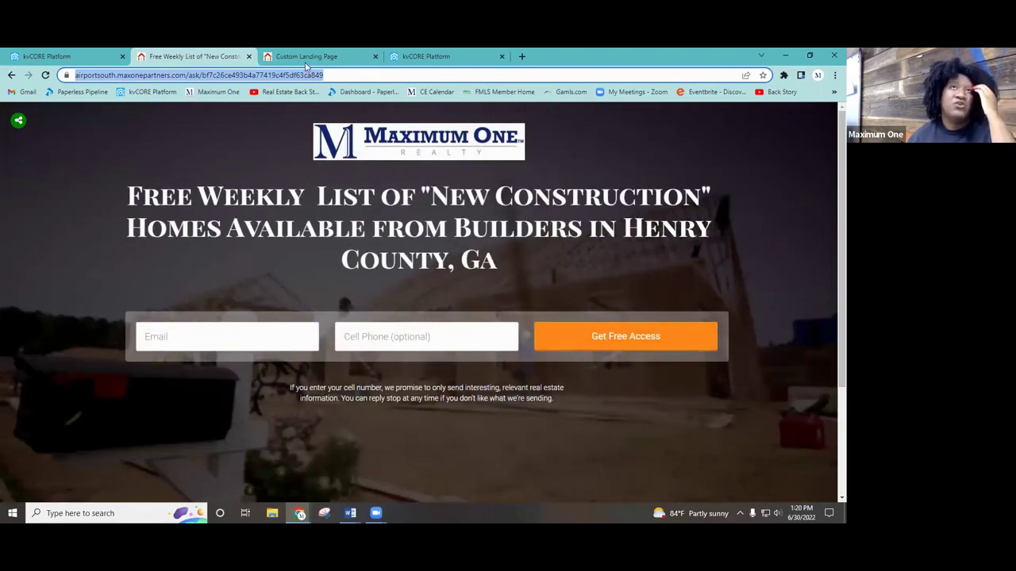
{"action": "left_click", "coordinate": [328, 74]}
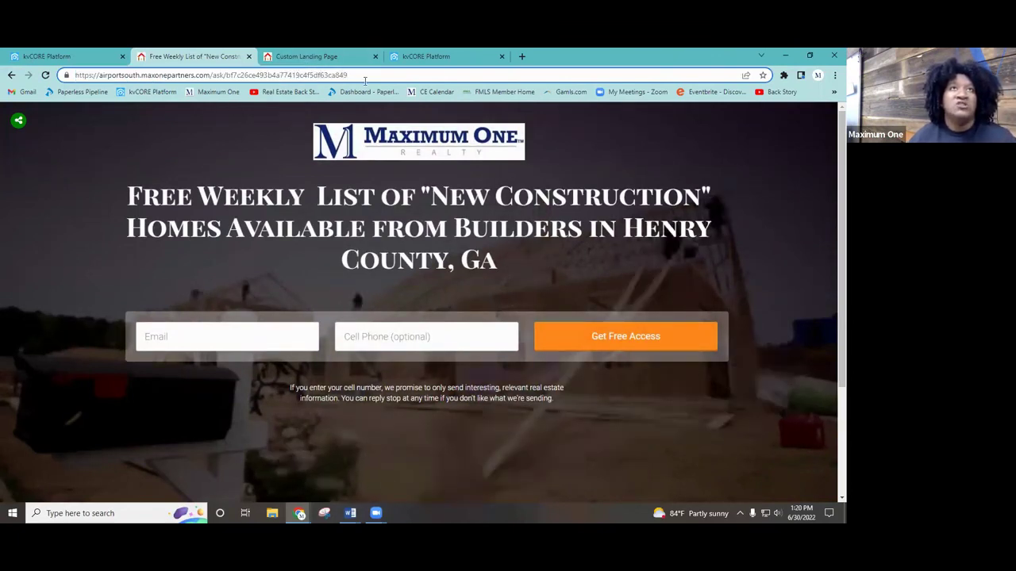
{"action": "right_click", "coordinate": [298, 77]}
{"action": "left_click", "coordinate": [341, 133]}
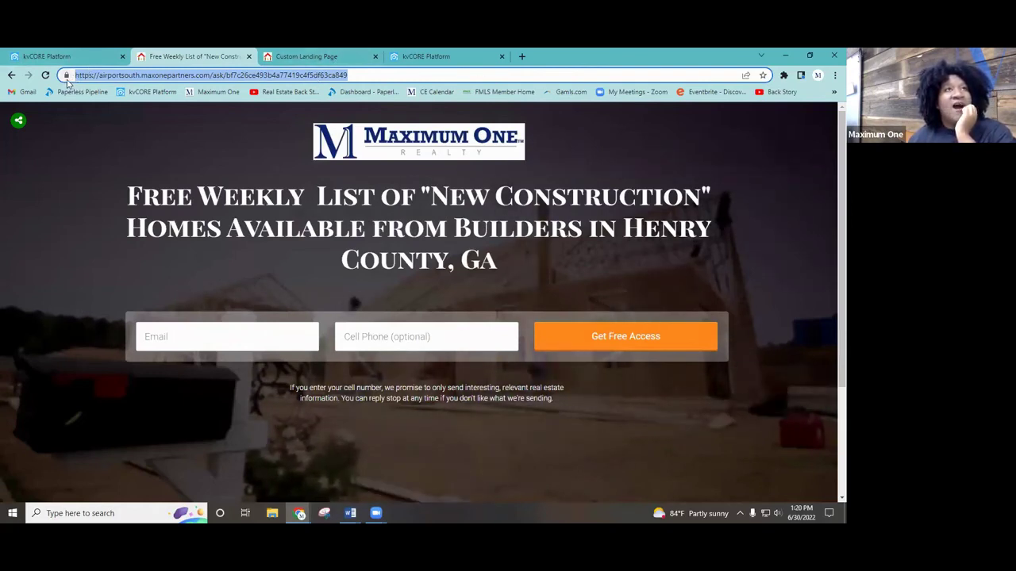
Step: Bookmark the finished landing page on the bookmarks bar beside Paperless Pipeline, and select its web address again
{"action": "left_click_drag", "start_coordinate": [103, 103], "coordinate": [70, 76]}
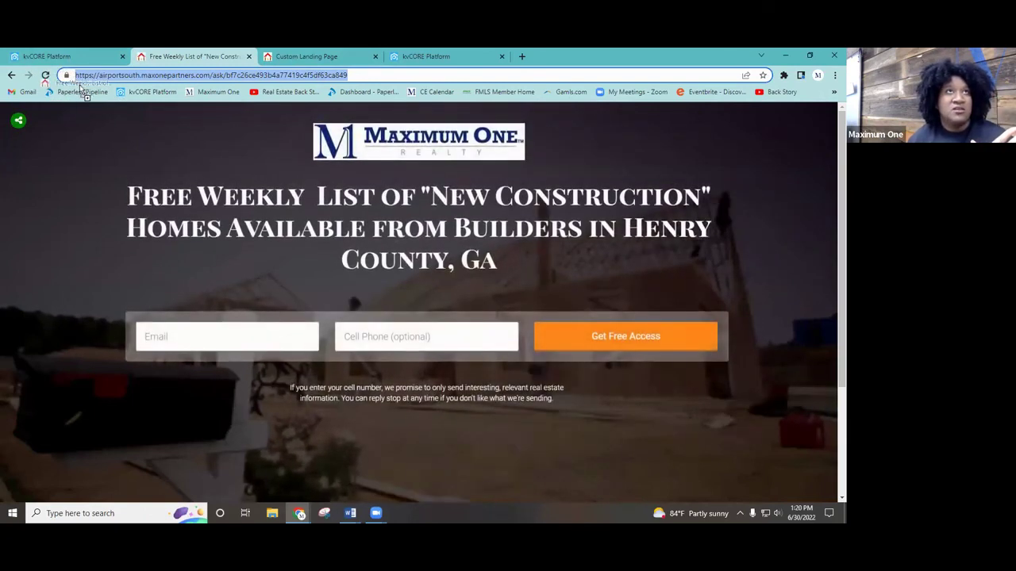
{"action": "left_click_drag", "start_coordinate": [106, 96], "coordinate": [116, 96]}
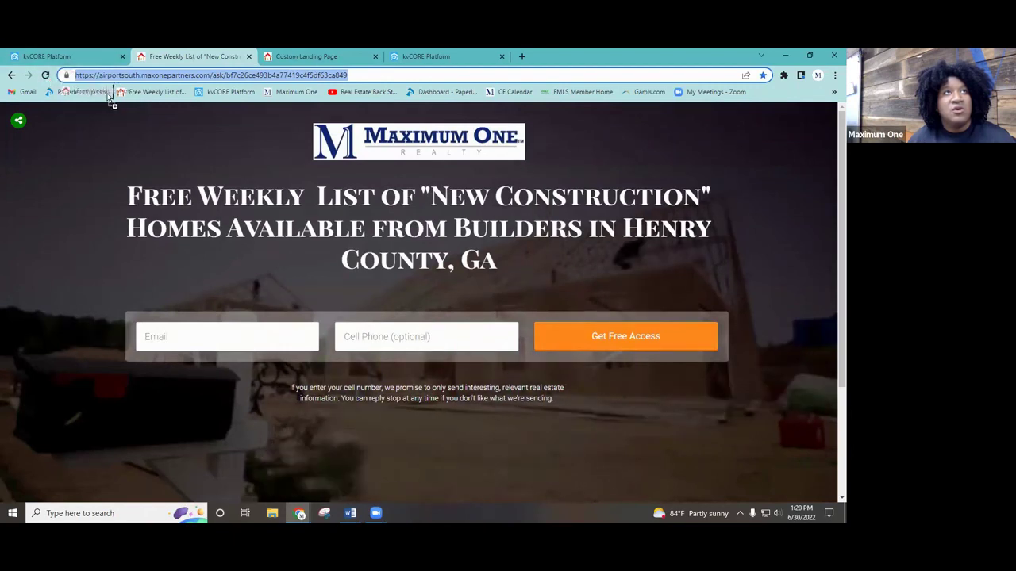
{"action": "left_click", "coordinate": [115, 77]}
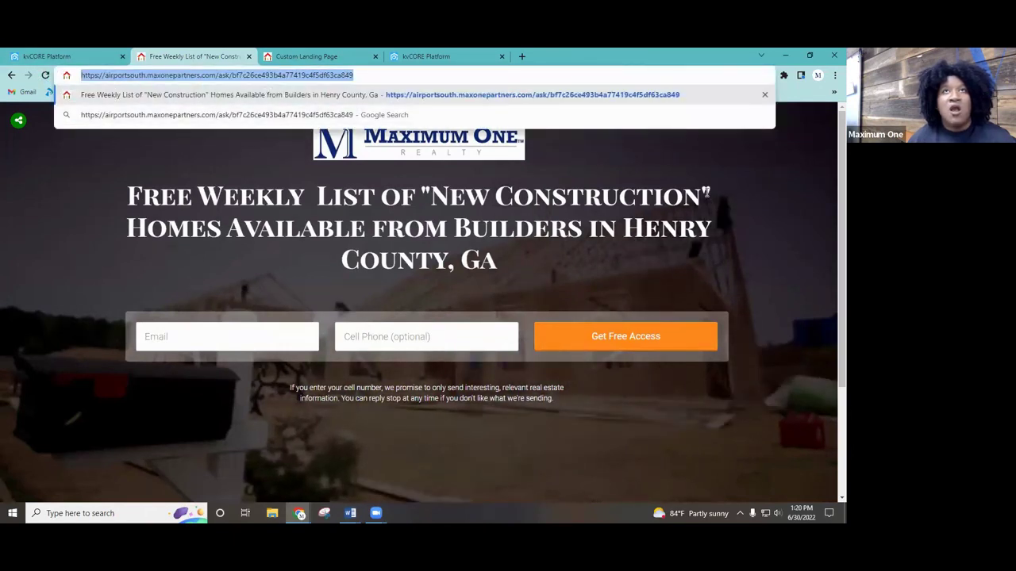
{"action": "left_click", "coordinate": [777, 89]}
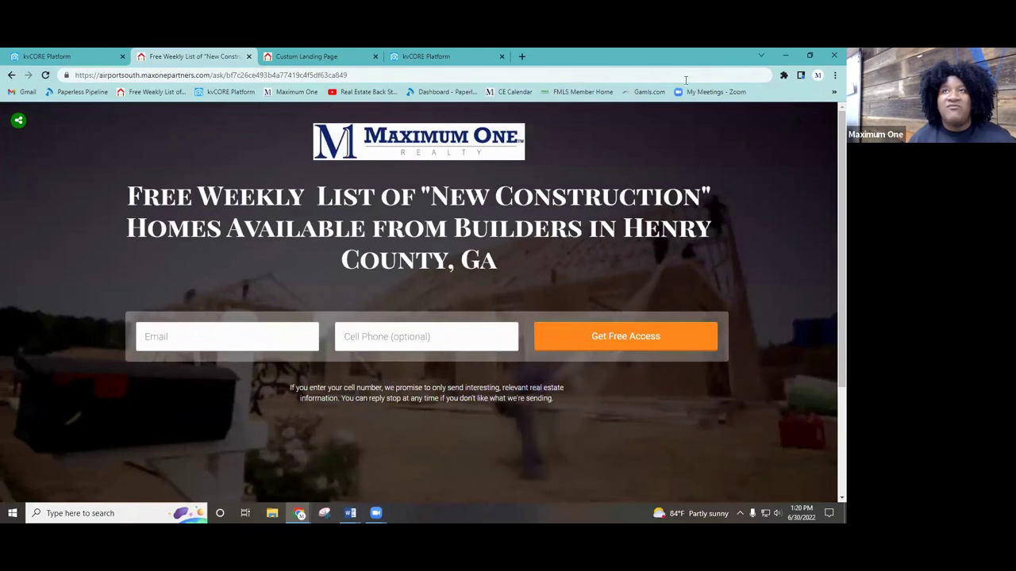
{"action": "key", "text": "ctrl+l"}
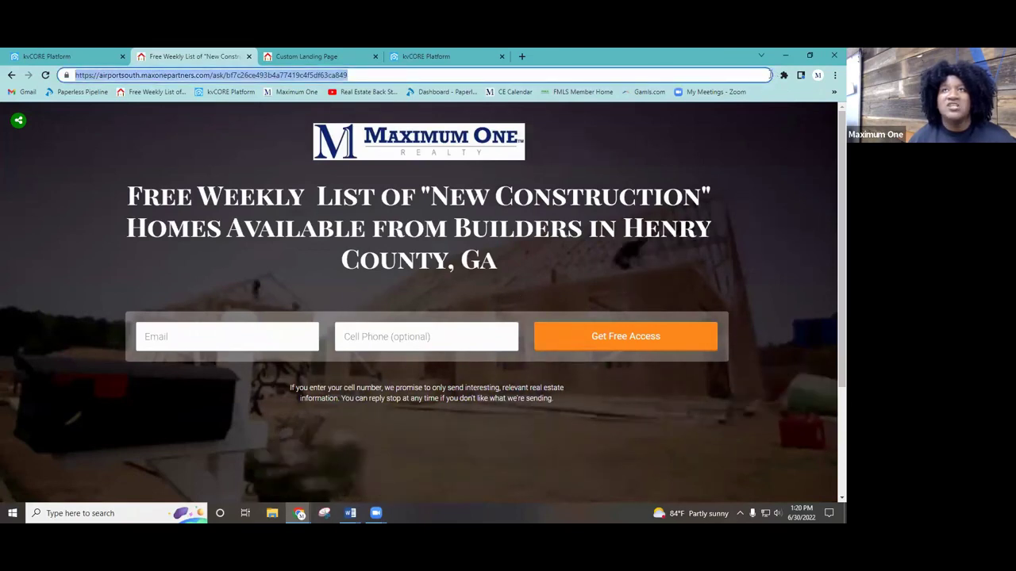
{"action": "left_click", "coordinate": [767, 72]}
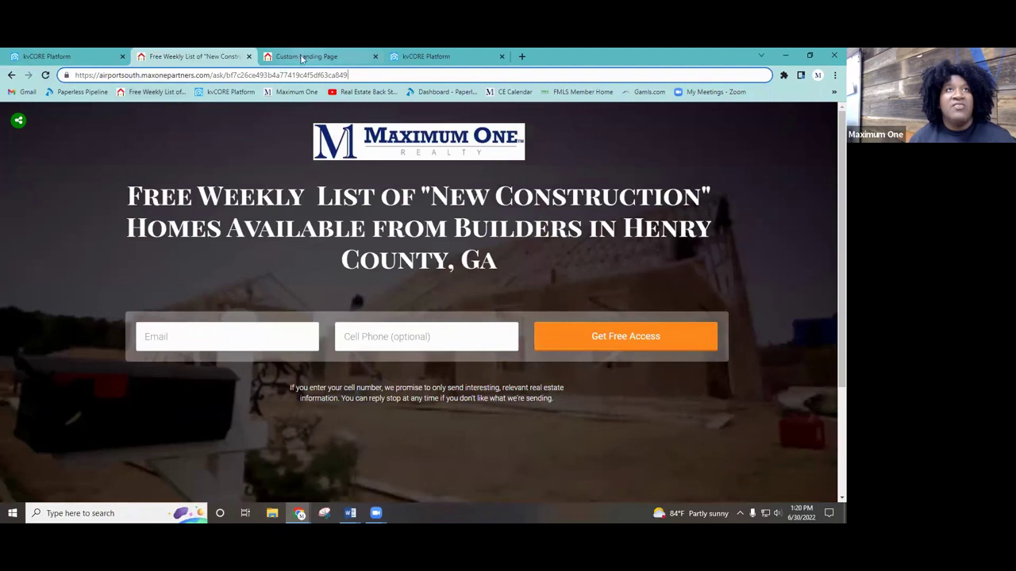
Step: Open the bookmarked Free Weekly List landing page in a new browser tab
{"action": "left_click", "coordinate": [317, 57]}
{"action": "left_click", "coordinate": [521, 57]}
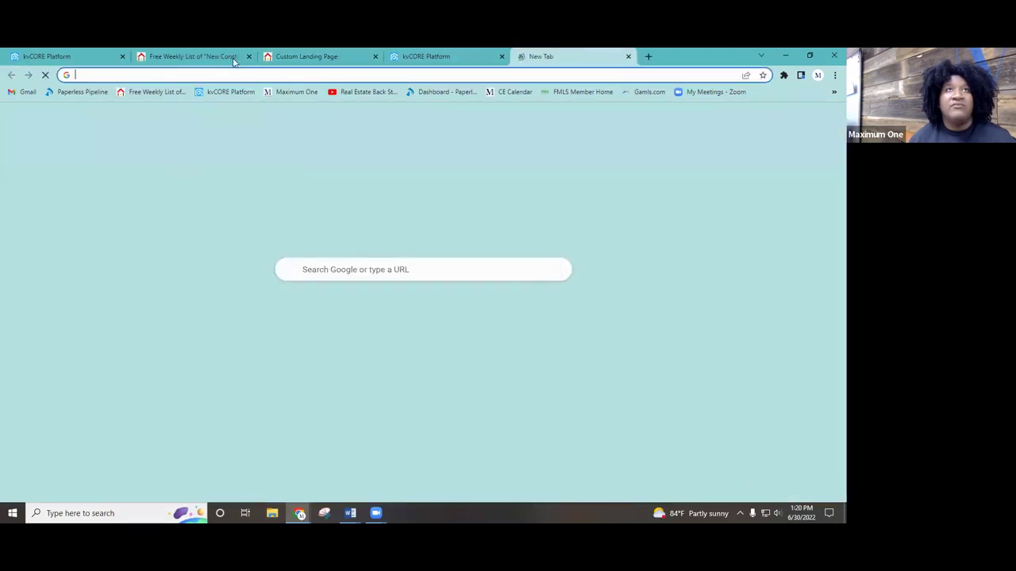
{"action": "left_click", "coordinate": [157, 92]}
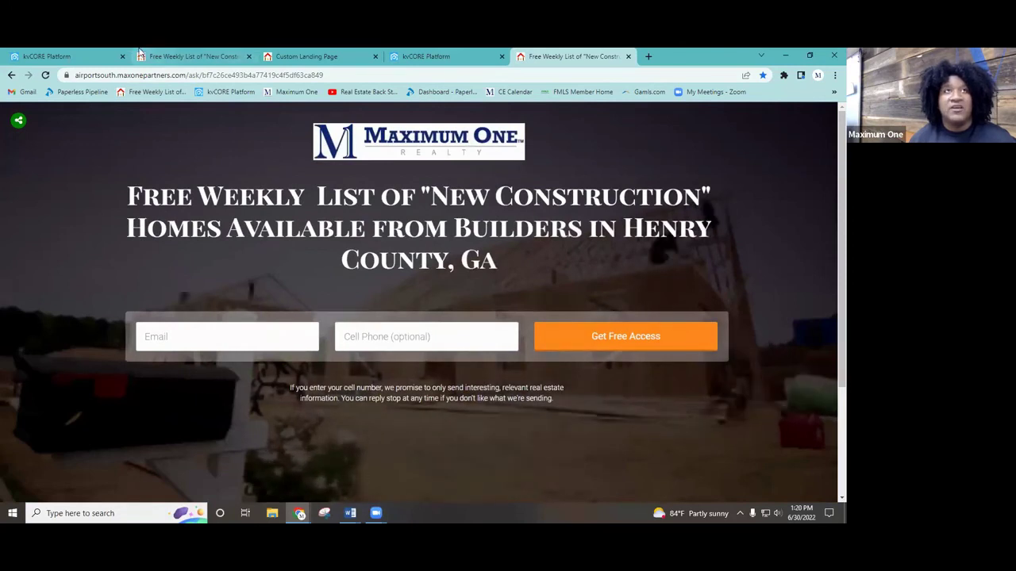
Step: Look through the open kvCORE and landing page tabs, and close the Custom Landing Page tab
{"action": "left_click", "coordinate": [194, 57]}
{"action": "left_click", "coordinate": [67, 57]}
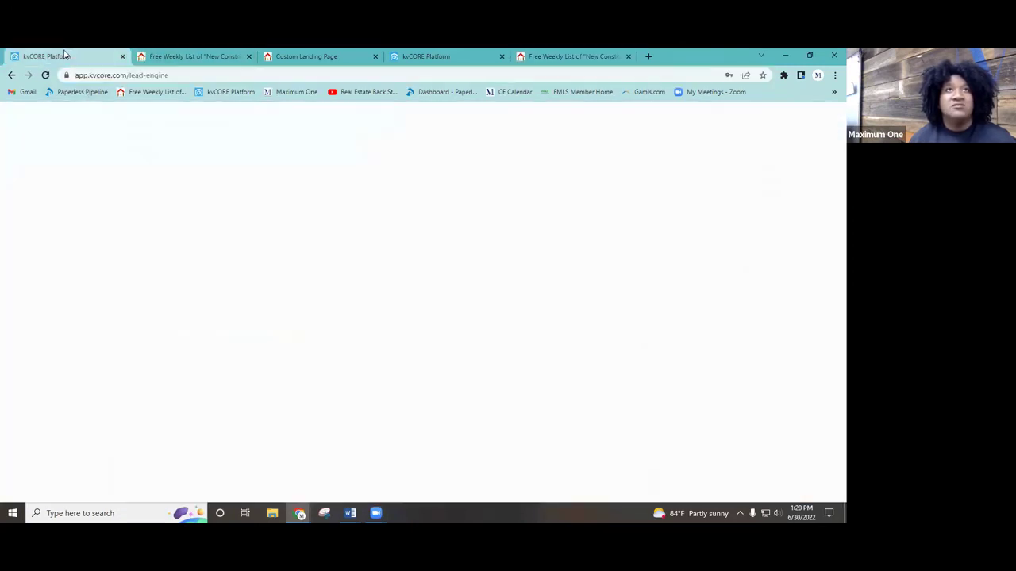
{"action": "left_click", "coordinate": [487, 57]}
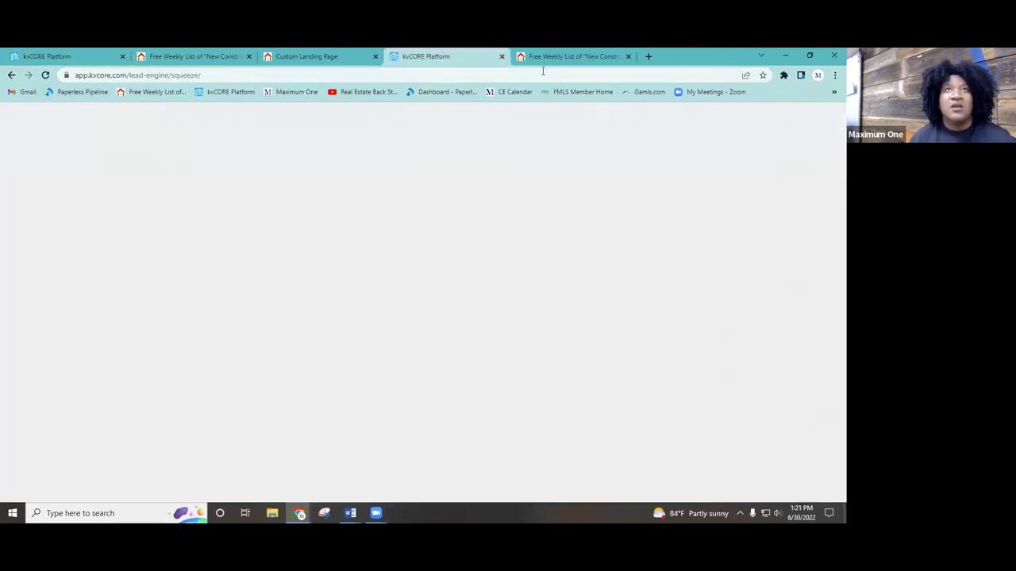
{"action": "left_click", "coordinate": [288, 56]}
{"action": "key", "text": "ctrl+shift+Tab"}
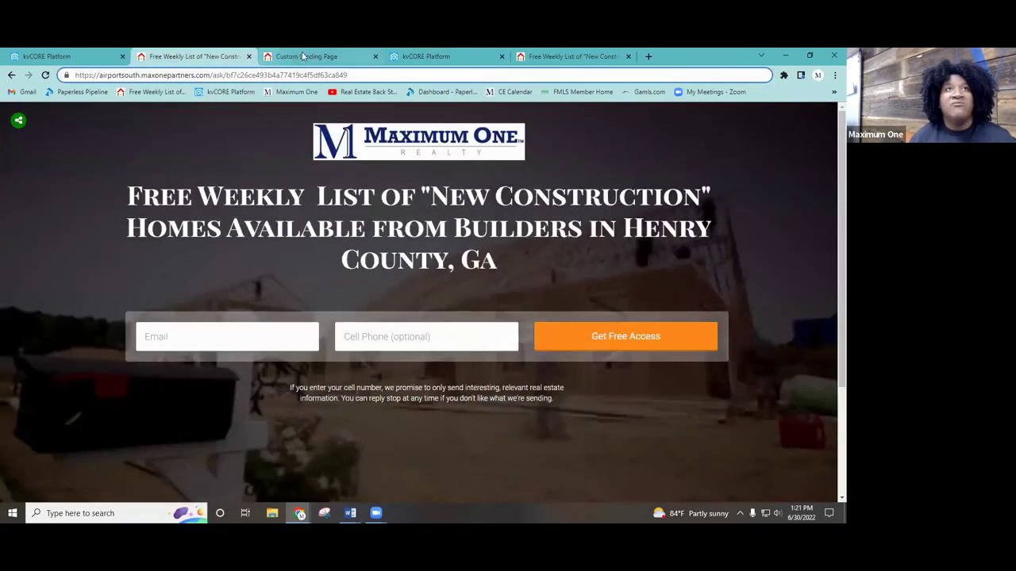
{"action": "left_click", "coordinate": [367, 59]}
{"action": "left_click", "coordinate": [374, 57]}
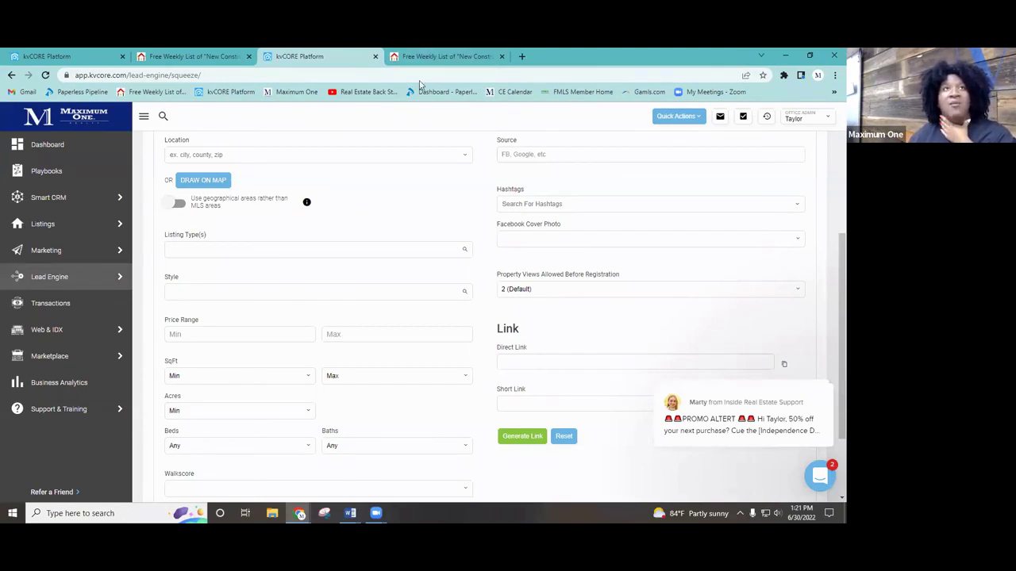
Step: Return to the landing page opened from the bookmark and select its full web address
{"action": "left_click", "coordinate": [481, 61]}
{"action": "left_click", "coordinate": [322, 75]}
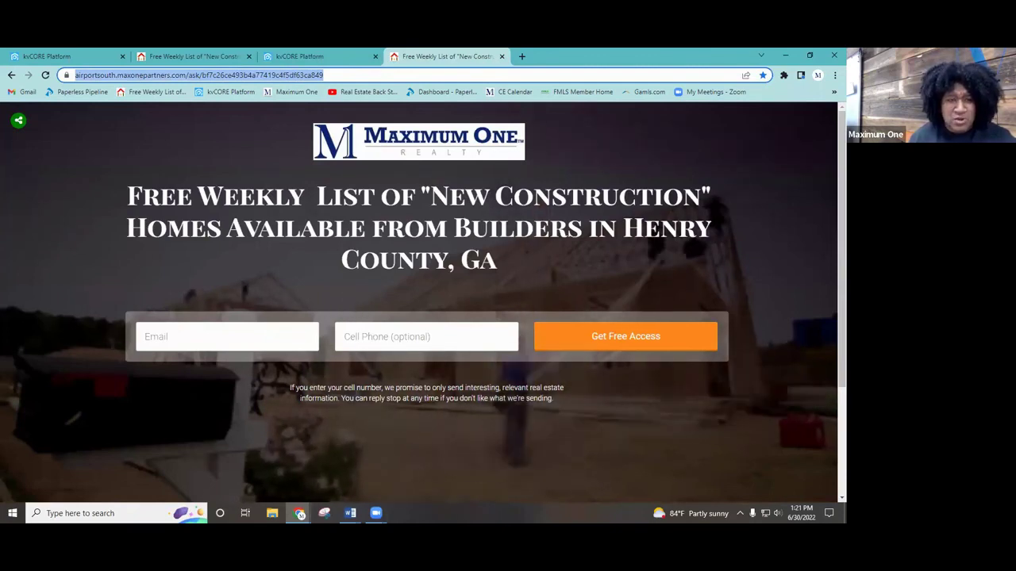
Step: Return to kvCORE's Lead Engine overview and close the support chat covering it
{"action": "left_click", "coordinate": [50, 56]}
{"action": "scroll", "coordinate": [267, 170], "scroll_direction": "up", "scroll_amount": 2}
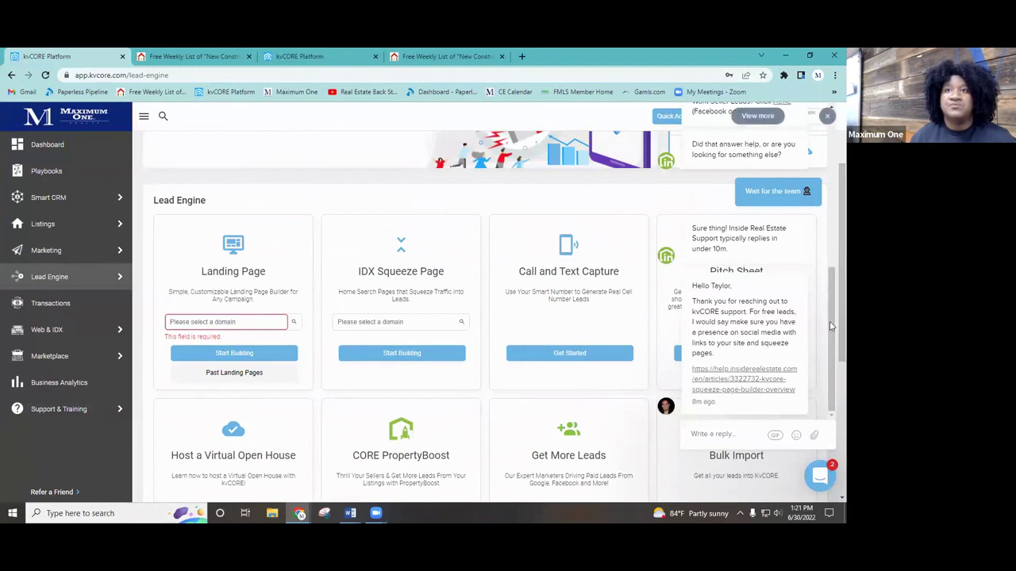
{"action": "left_click", "coordinate": [826, 116]}
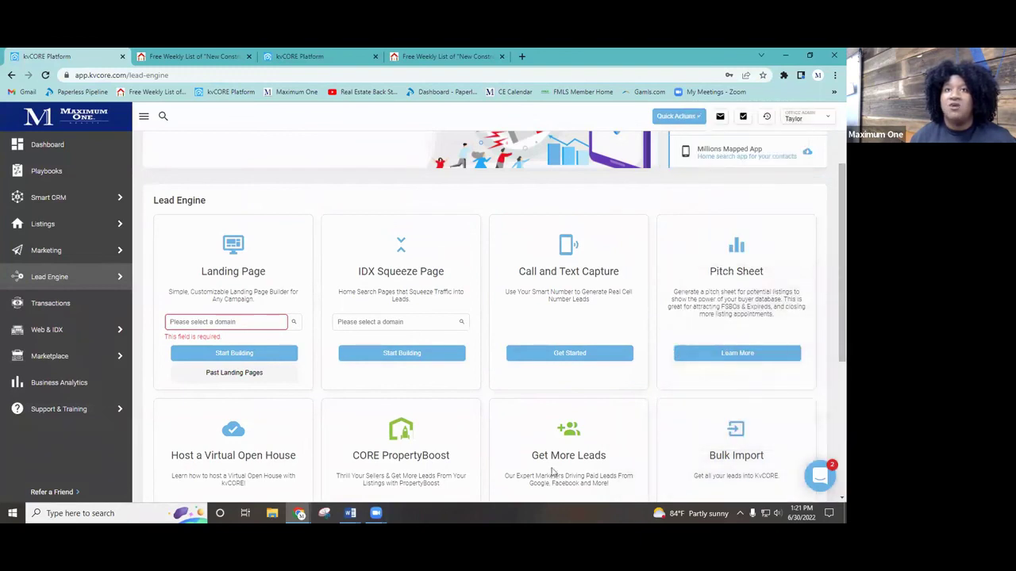